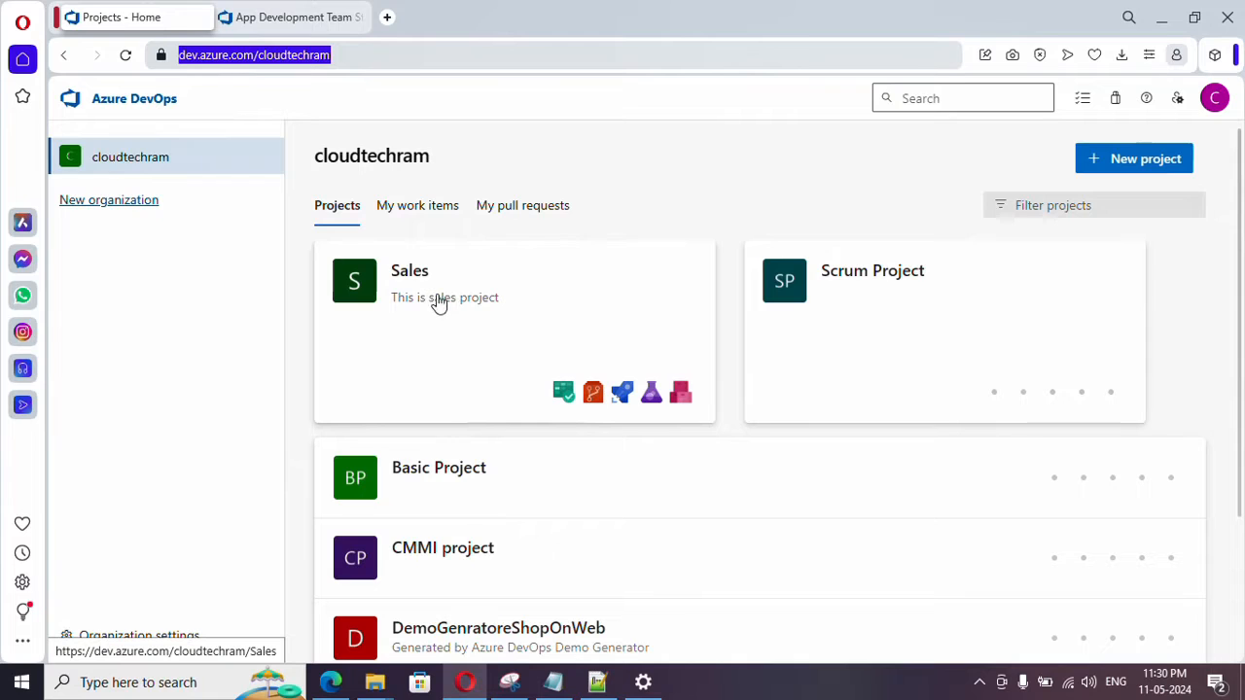
- Open the Work items page of the Sales project
left_click(460, 304)
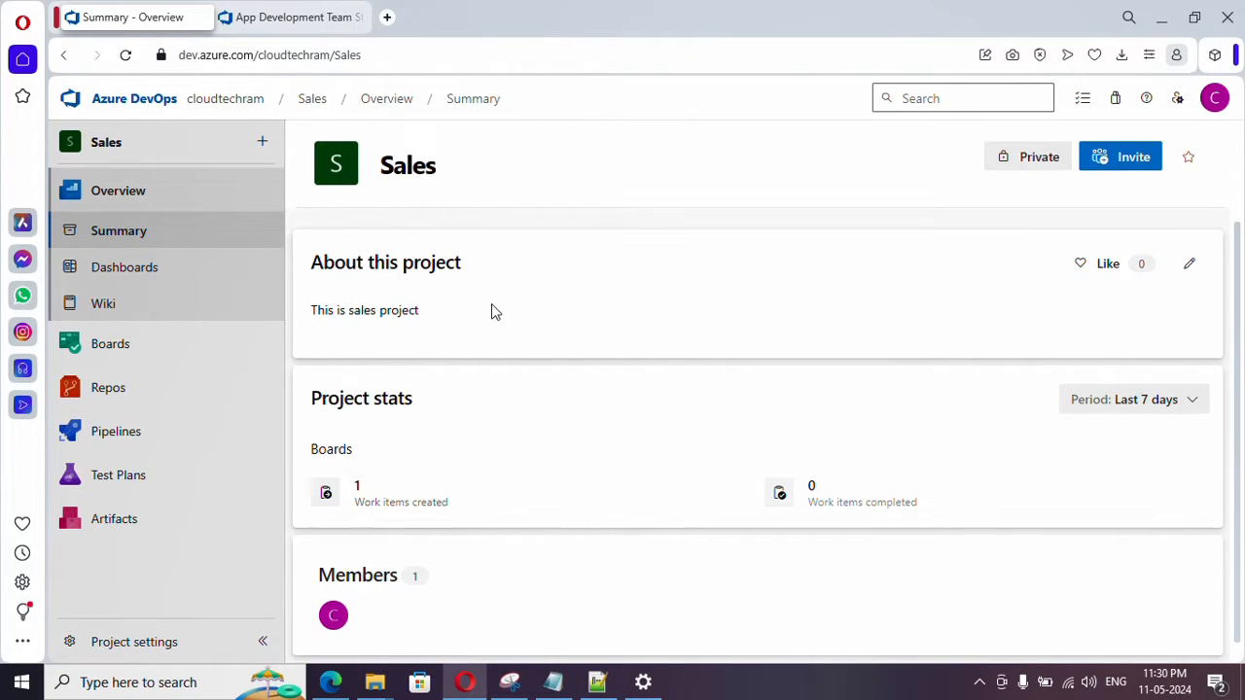
left_click(133, 105)
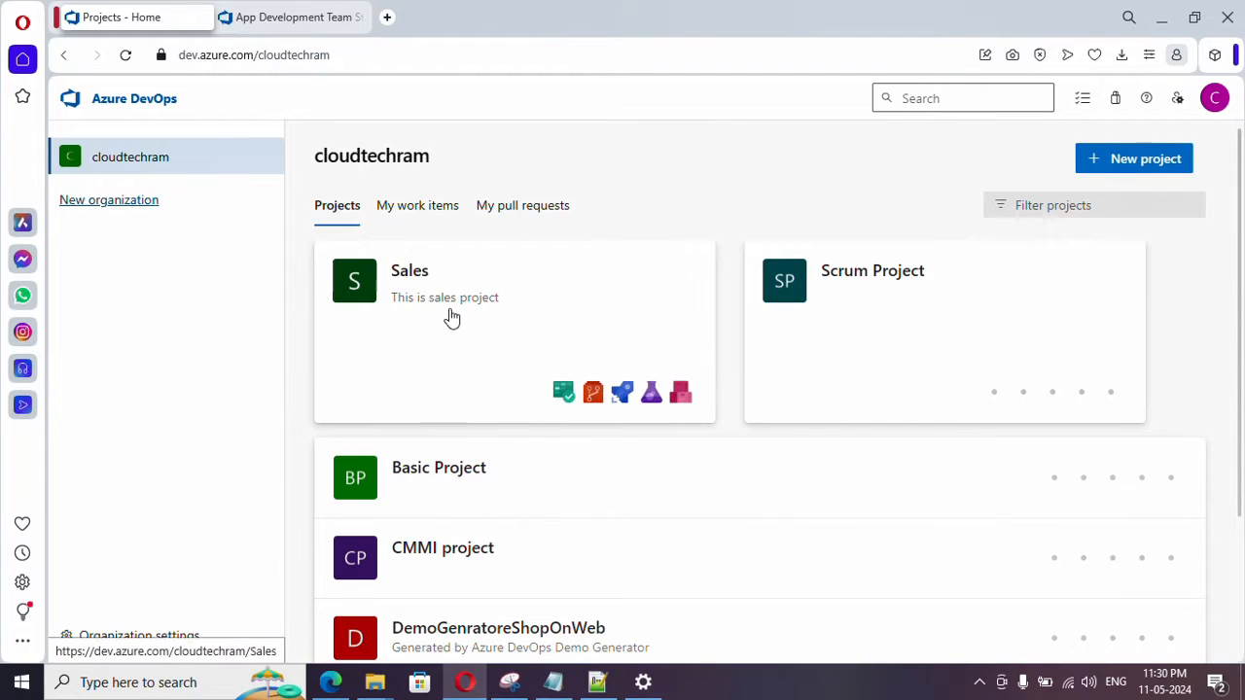
left_click(491, 294)
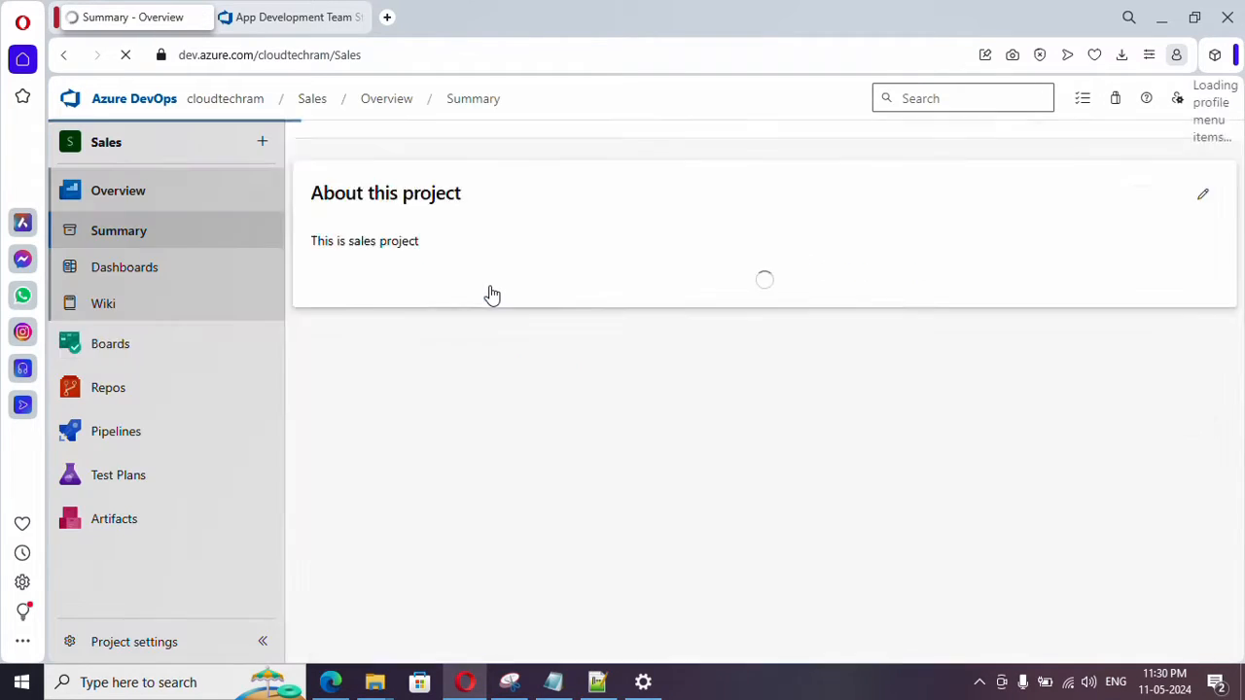
mouse_move(205, 355)
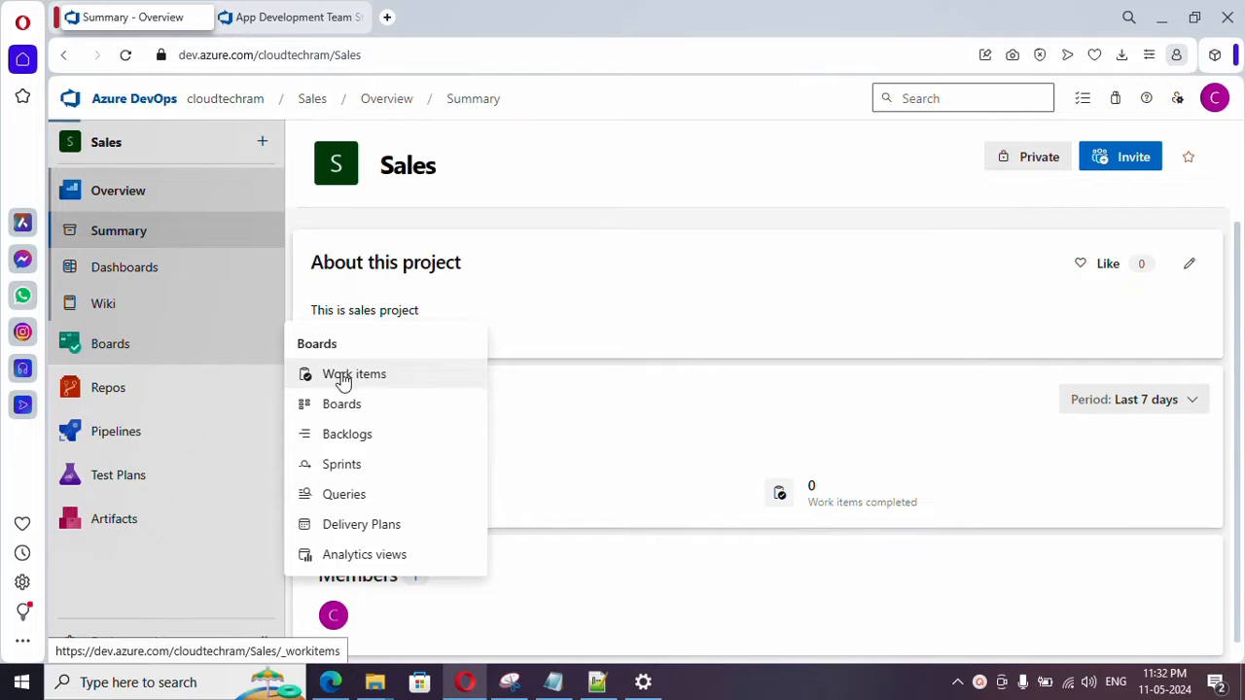
left_click(342, 379)
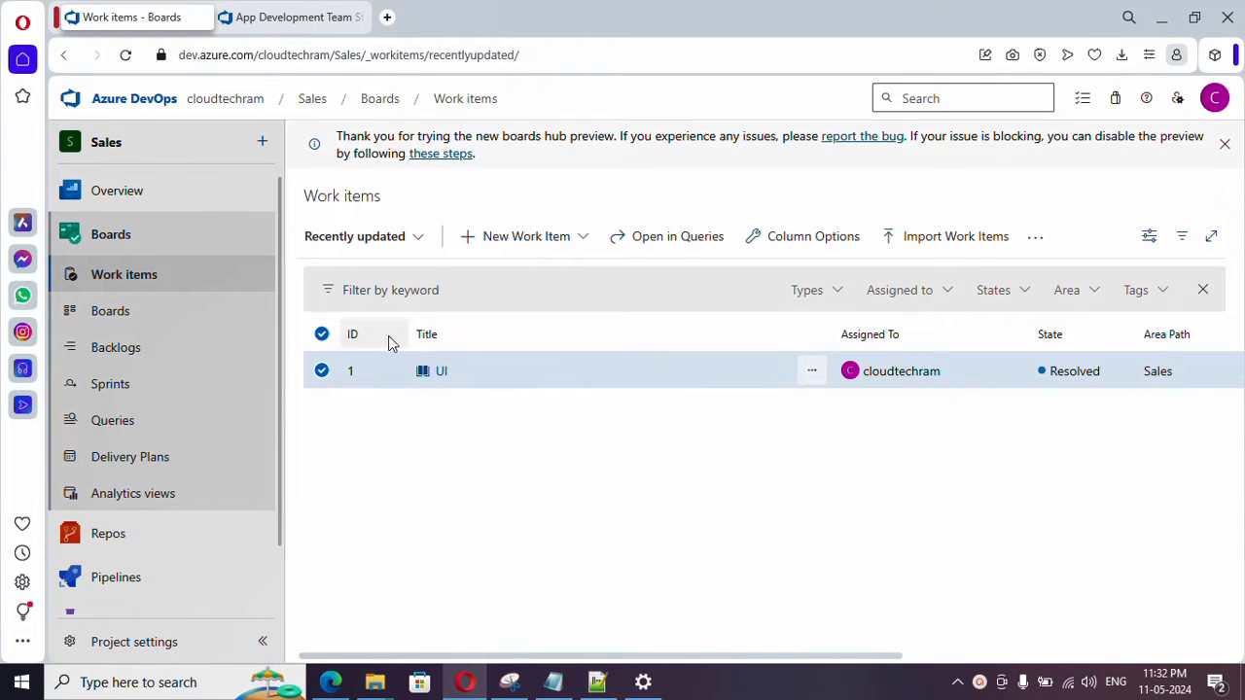
- Start a new epic work item and title it "Make Web Application Global"
left_click(513, 240)
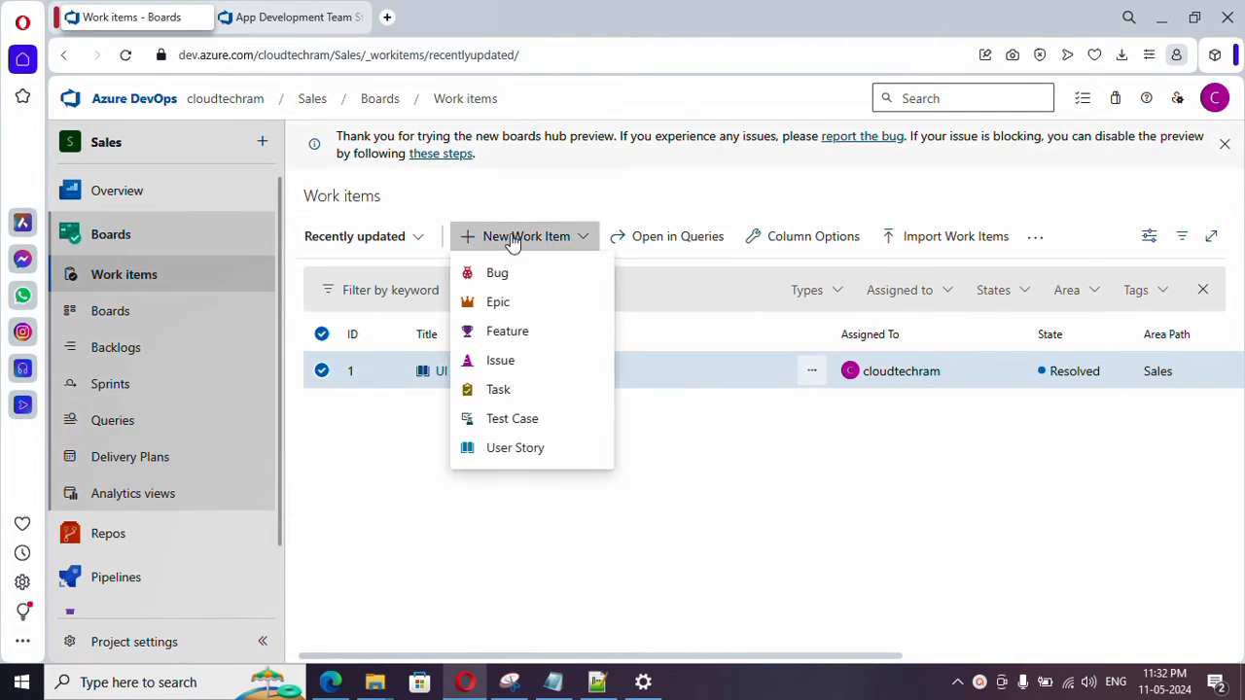
left_click(514, 309)
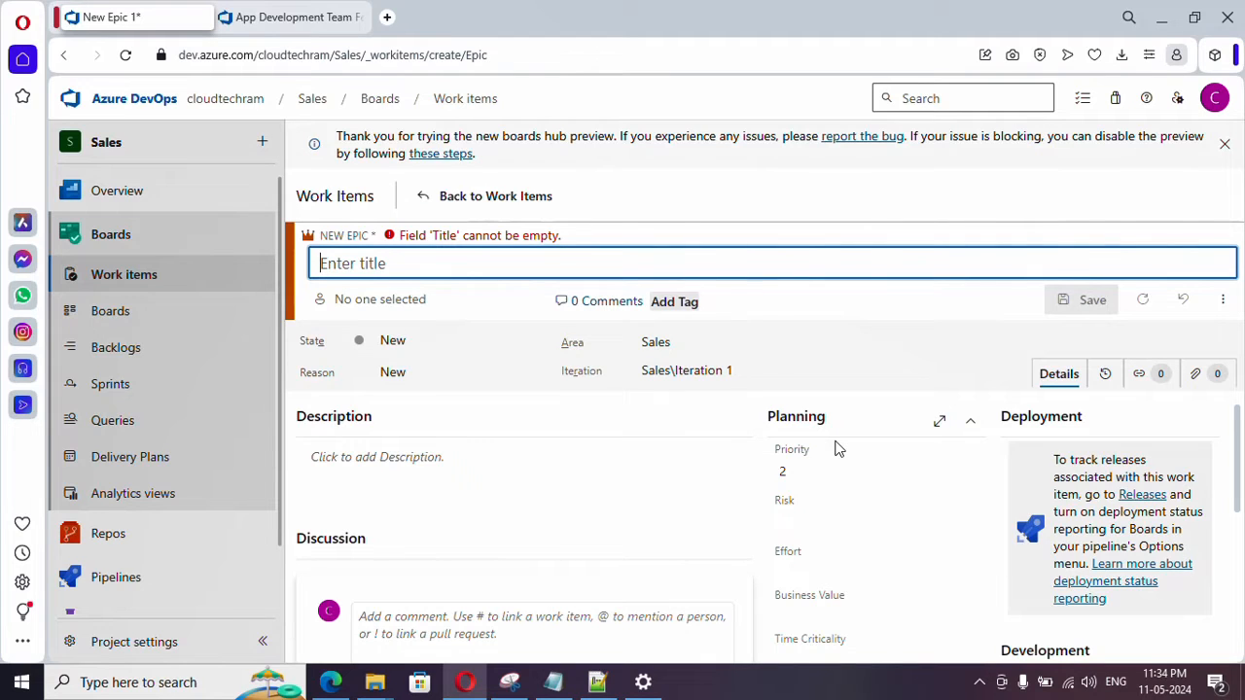
type("Make Web Application Global")
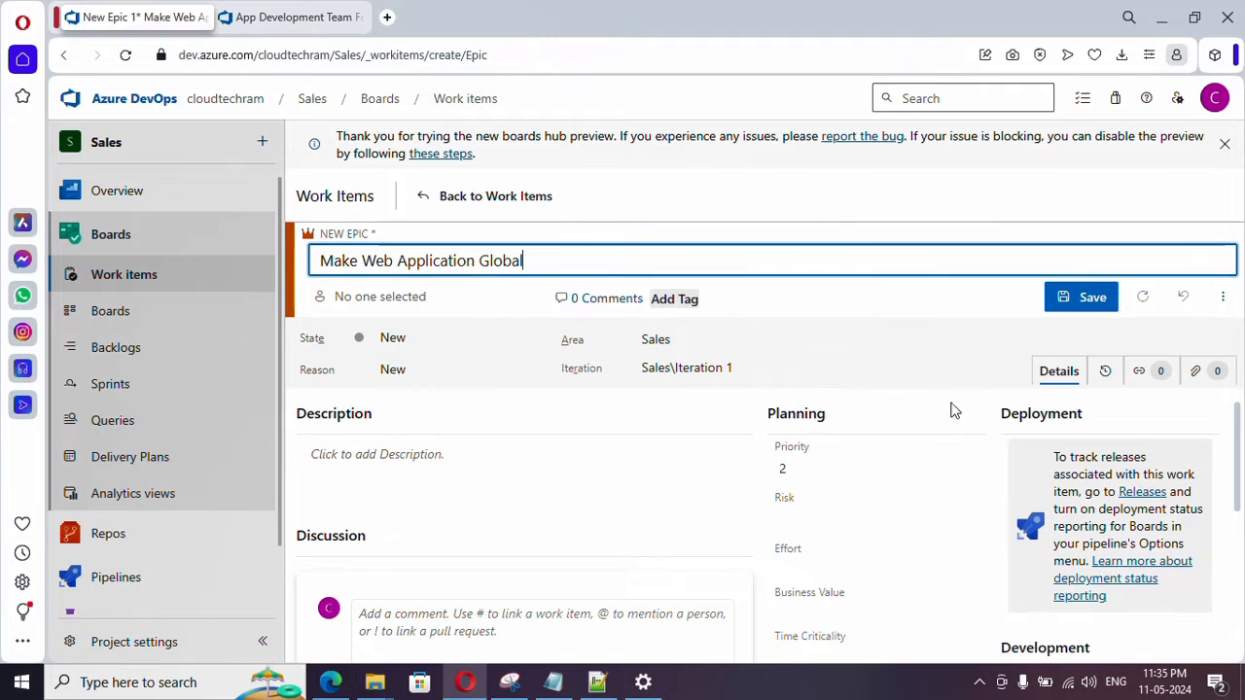
- Assign the new epic to the suggested project member
left_click(479, 295)
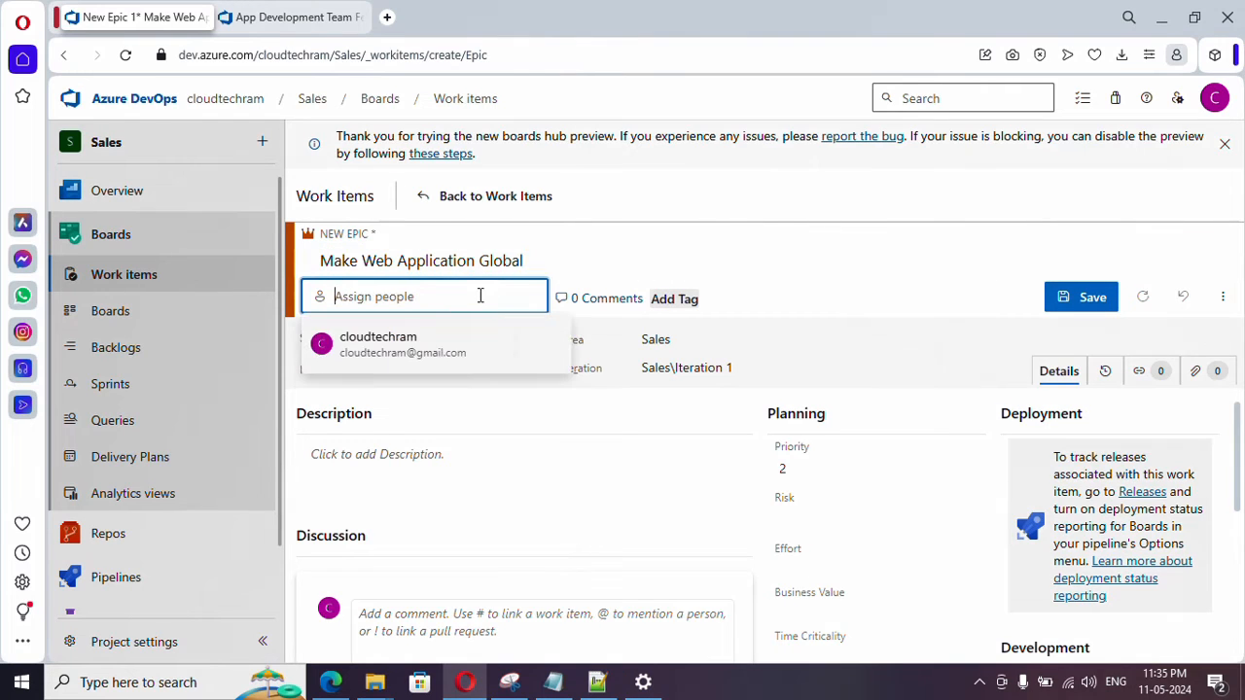
left_click(382, 359)
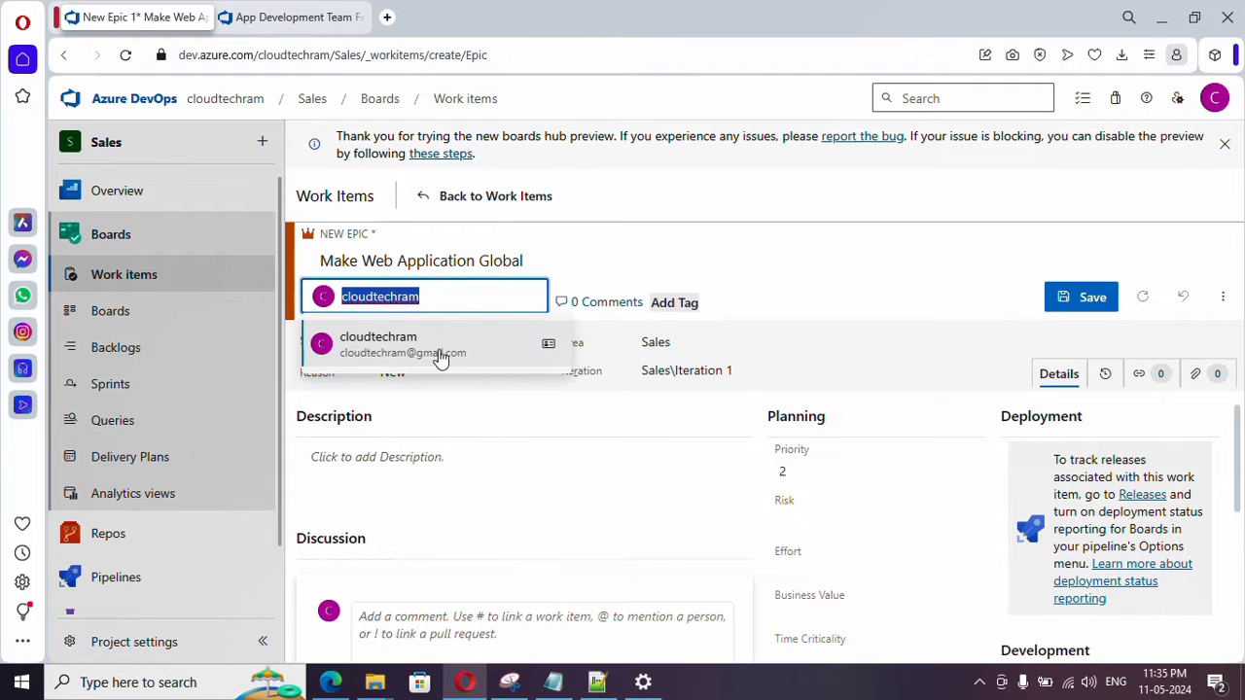
left_click(744, 290)
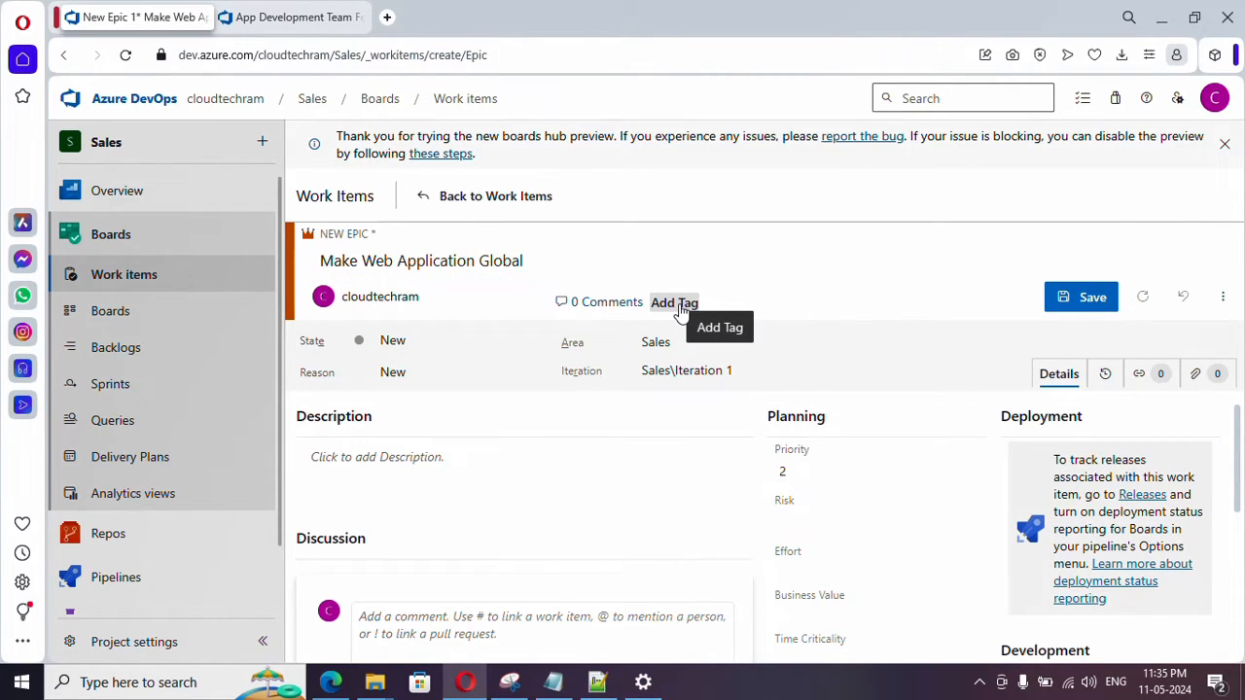
- Add the tag "Web App" to the epic
left_click(681, 309)
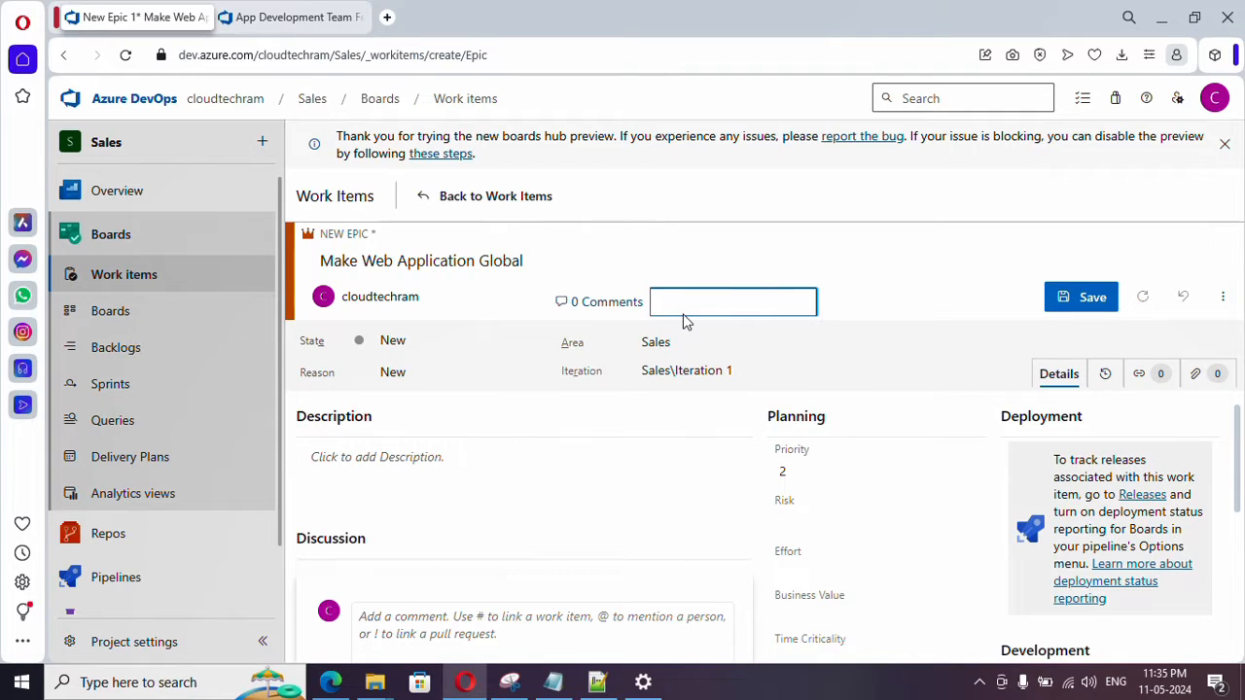
type("Web App")
key("Return")
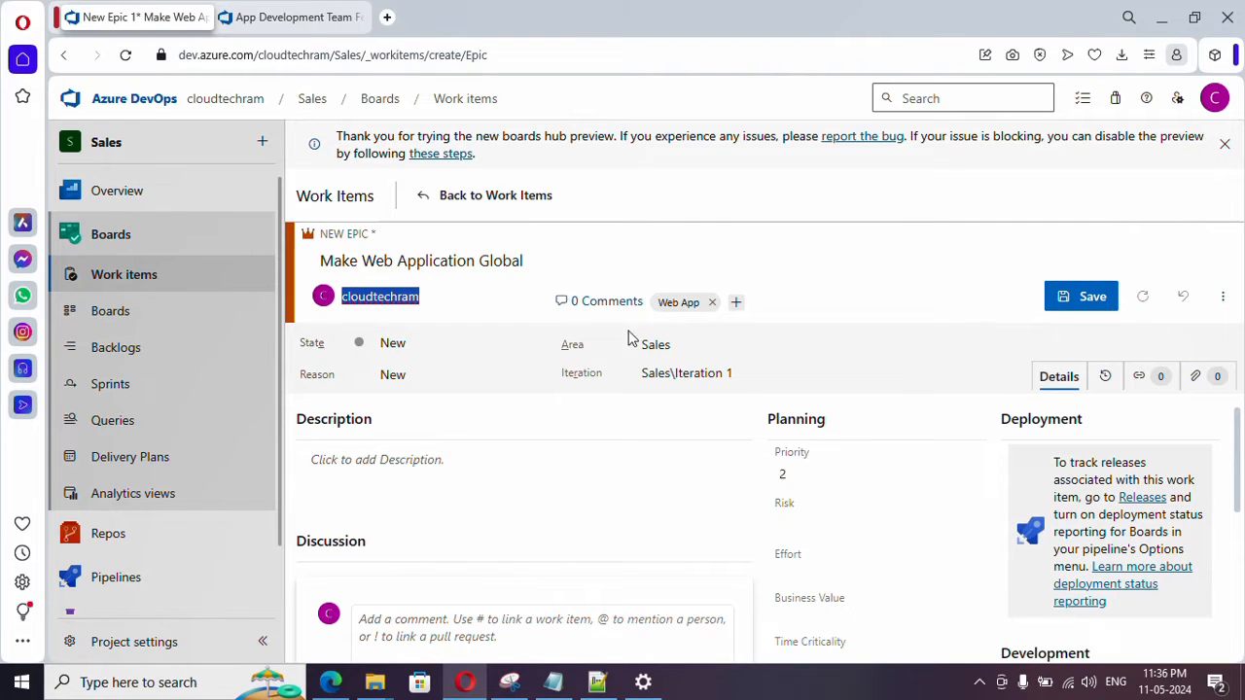
- Keep the epic's state as New, save the epic and check its state options
left_click(537, 346)
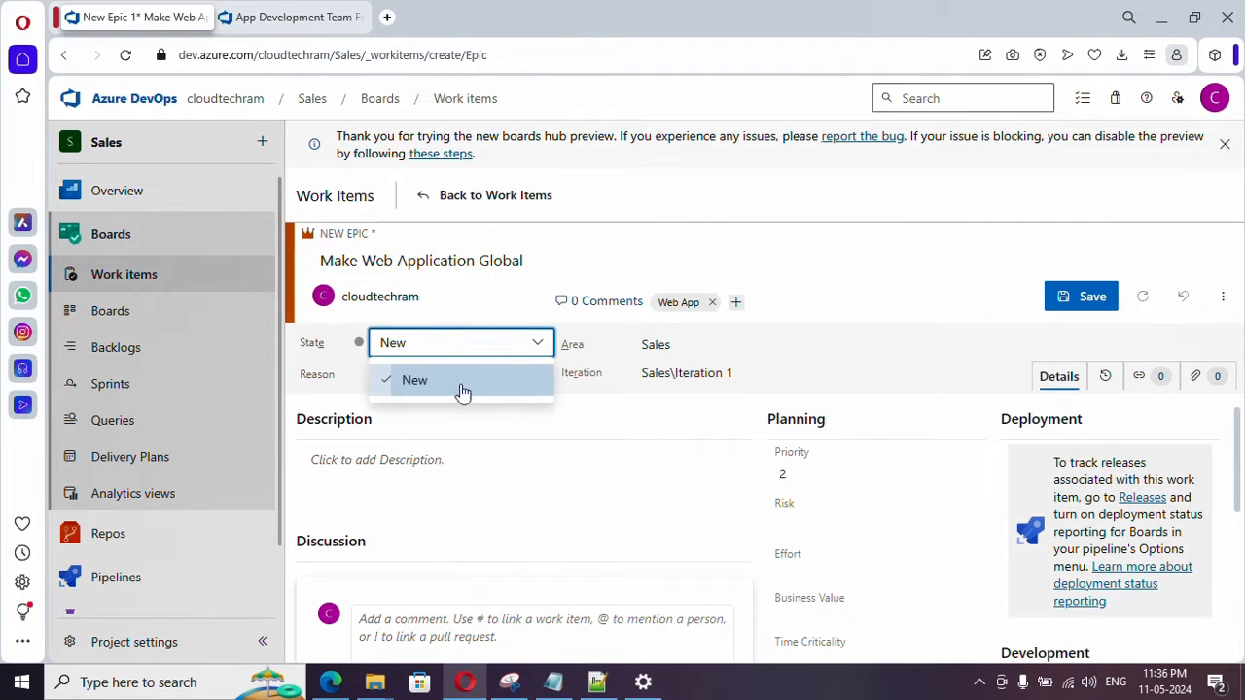
left_click(1093, 305)
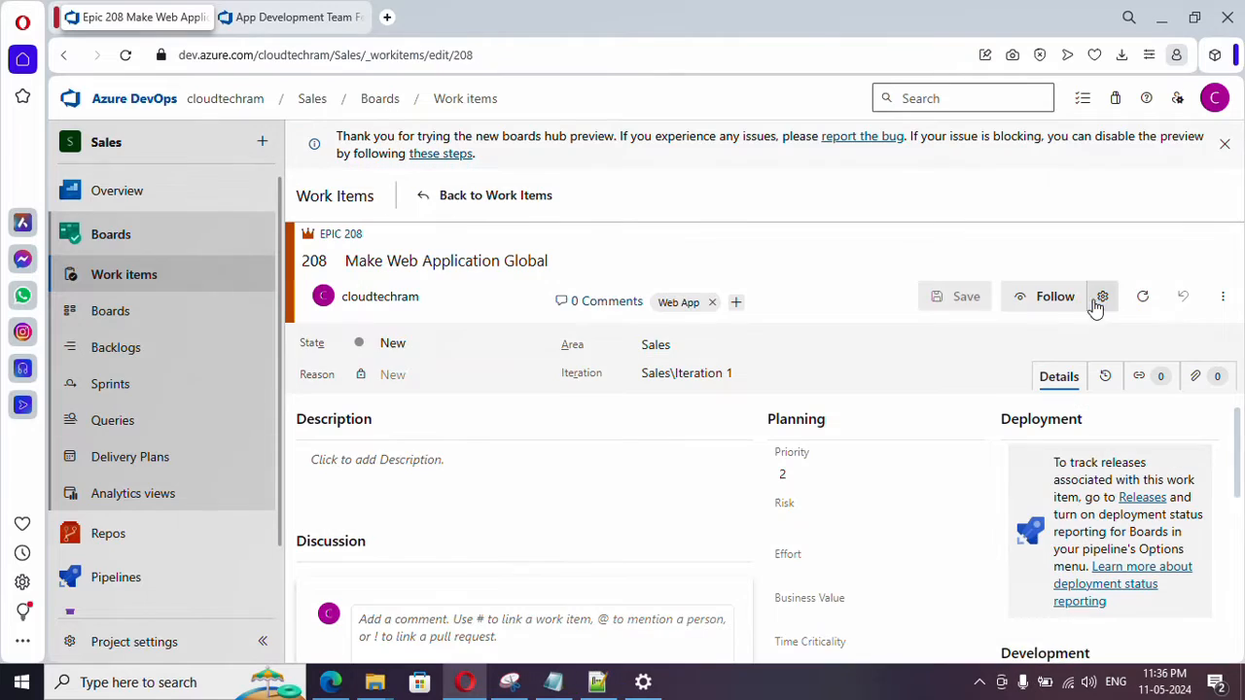
left_click(537, 345)
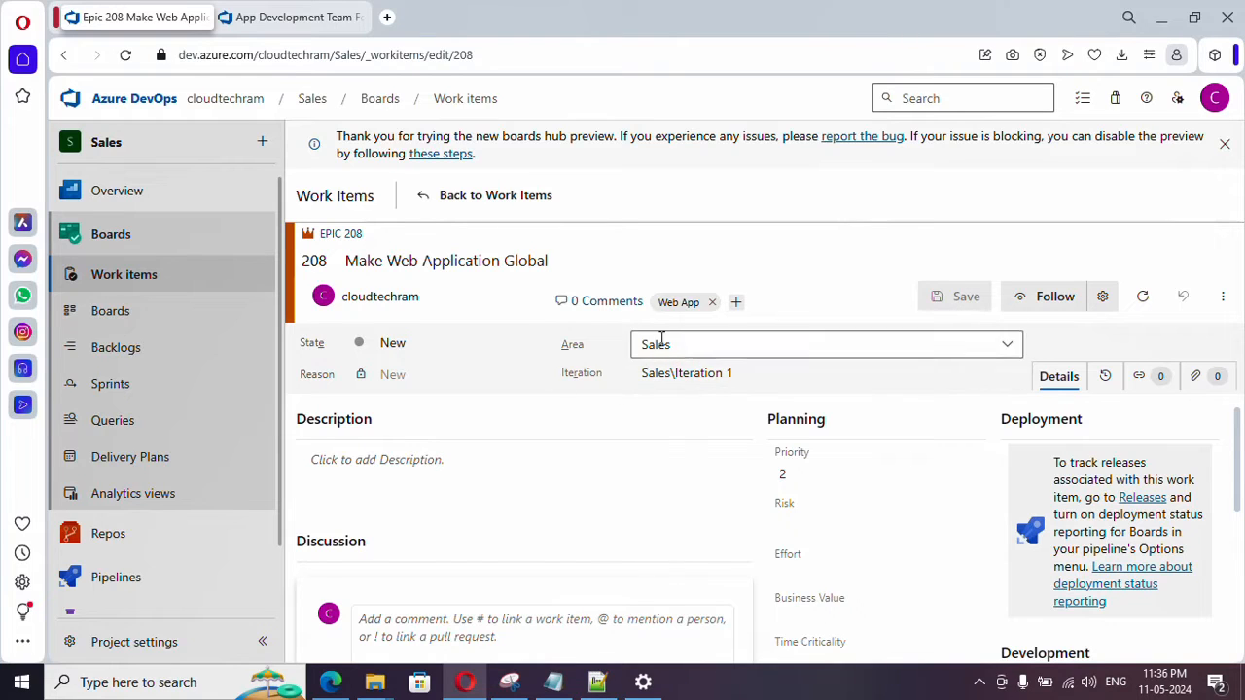
- Enter "We need to make the web application globally available" as the epic's description
left_click(403, 466)
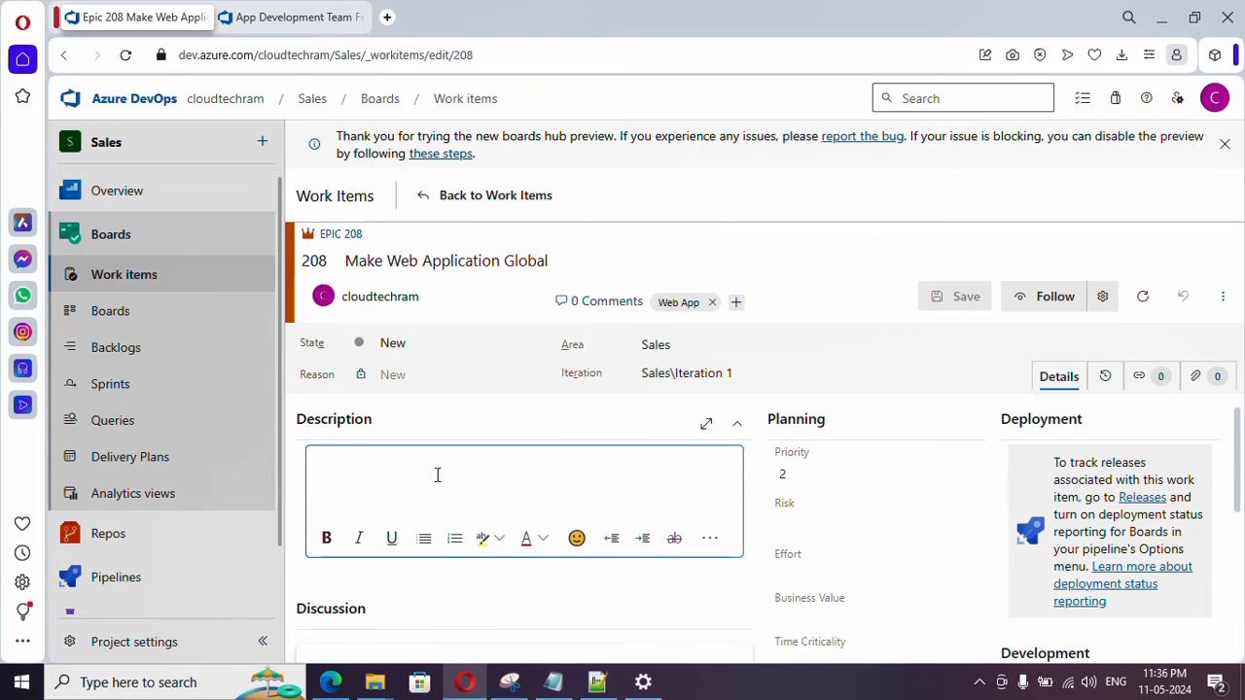
type("We need to make the web application globally available")
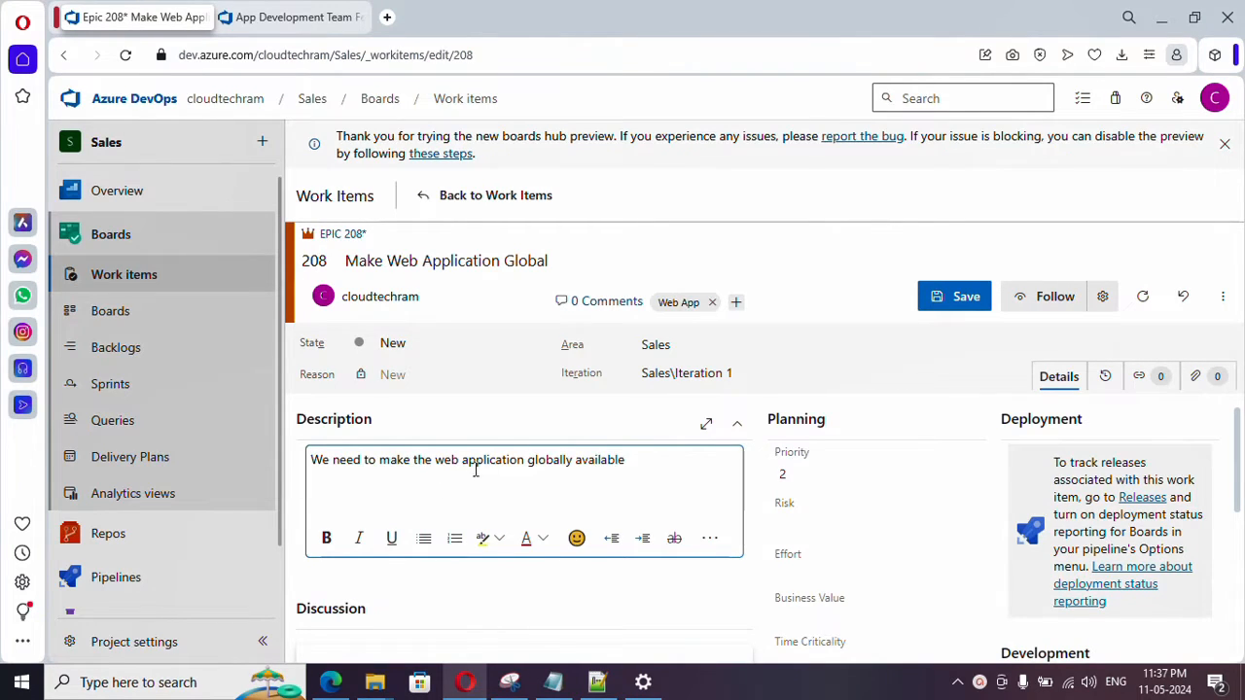
- Make the word "globally" bold in the description and insert a smiley emoji at the end of the sentence
double_click(552, 461)
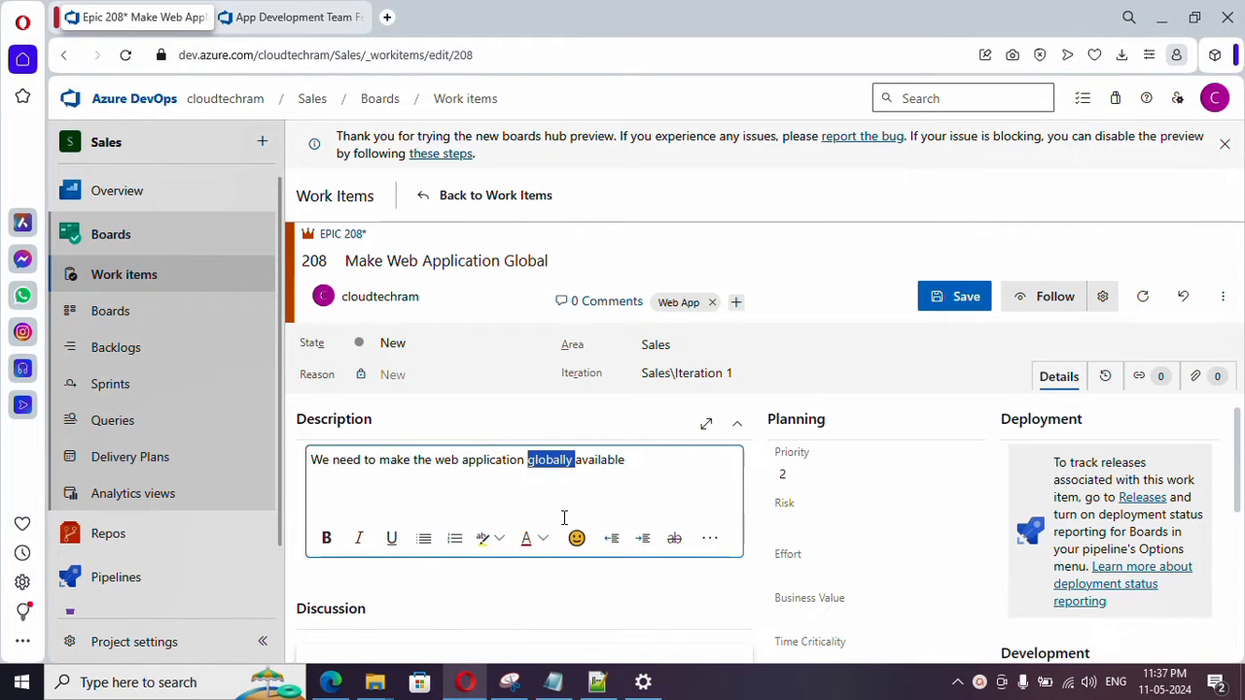
left_click(325, 538)
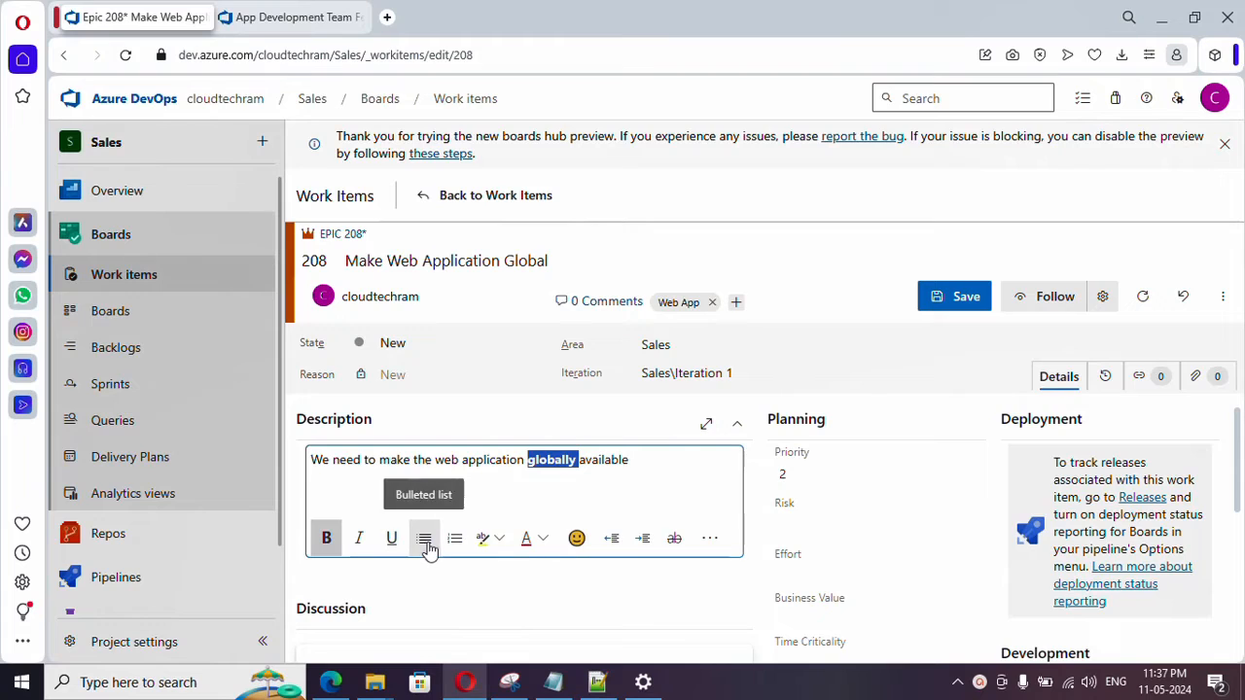
left_click(633, 465)
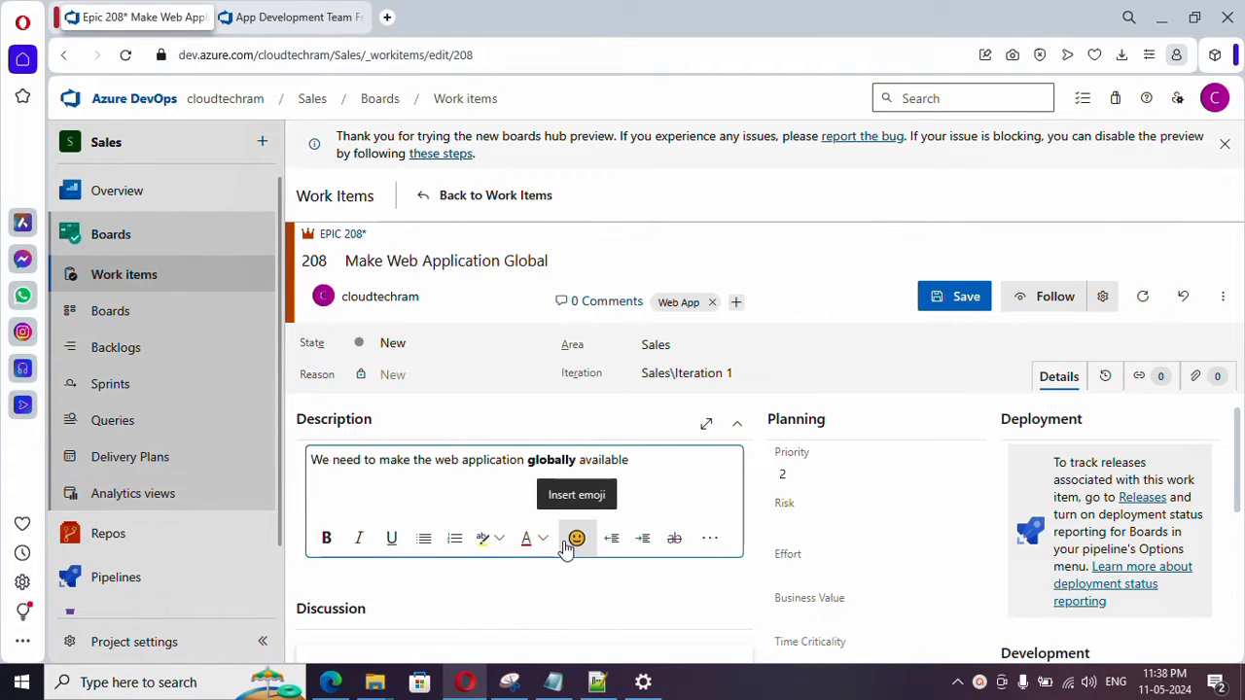
type(":")
left_click(651, 493)
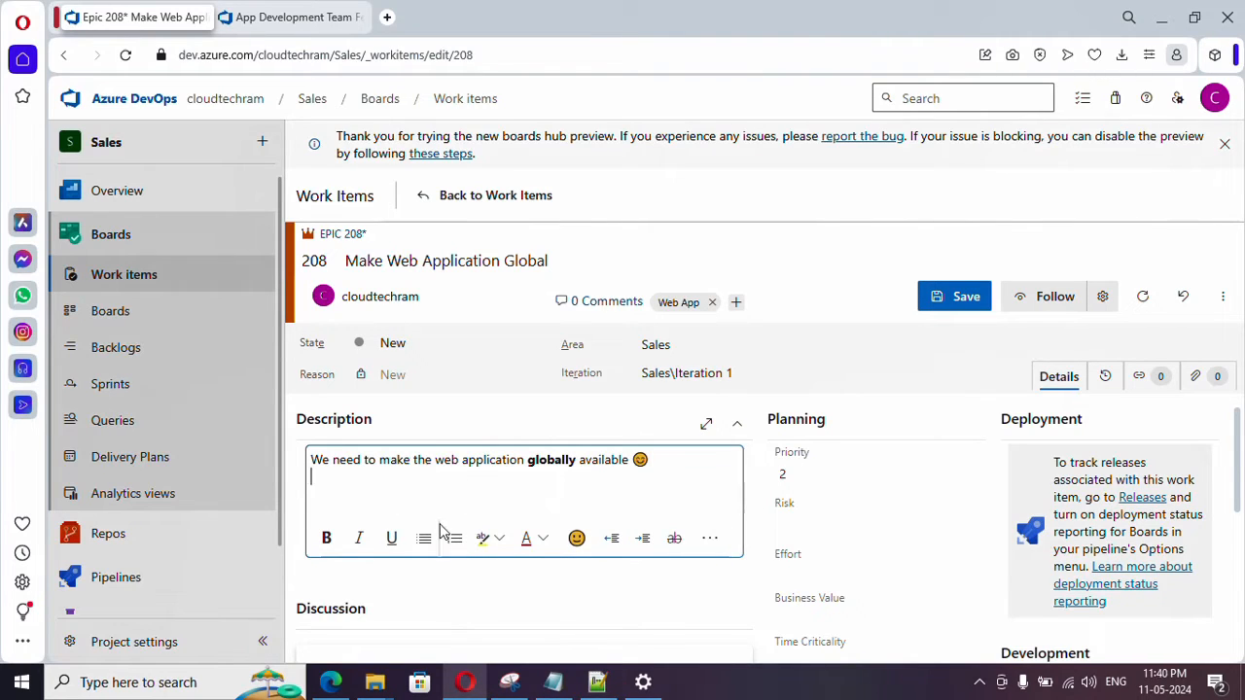
- Add a second description line reading "Please Take care of below Checklist"
key("Return")
type("Ples")
type("ase Ta")
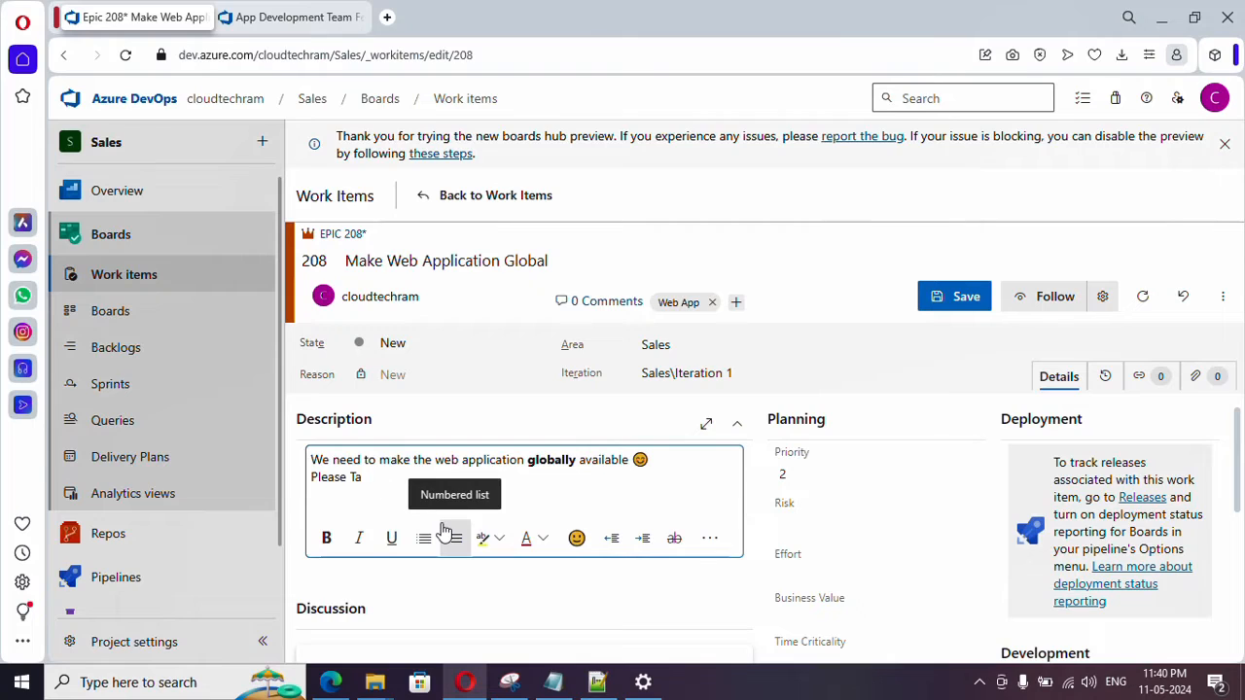
type("ke care of below Checklist")
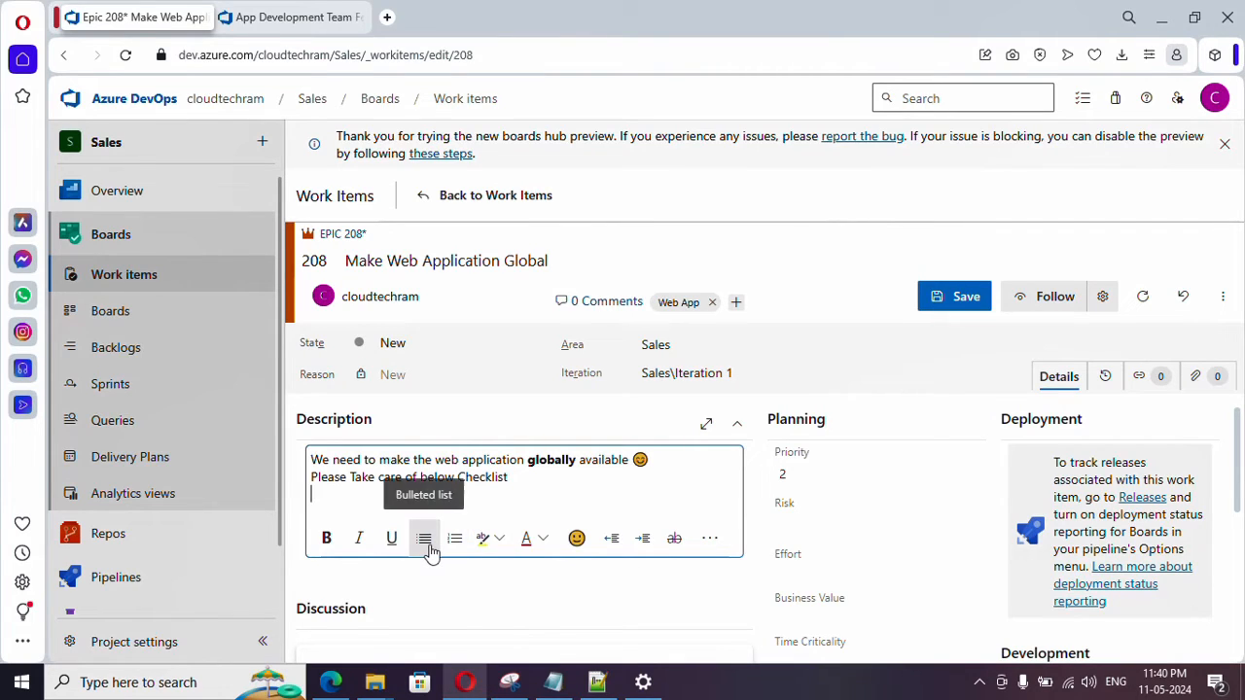
- Add a bulleted list with "Login" and "Application availability" below the checklist line, and save the epic
key("Return")
left_click(424, 540)
type("Login")
key("Return")
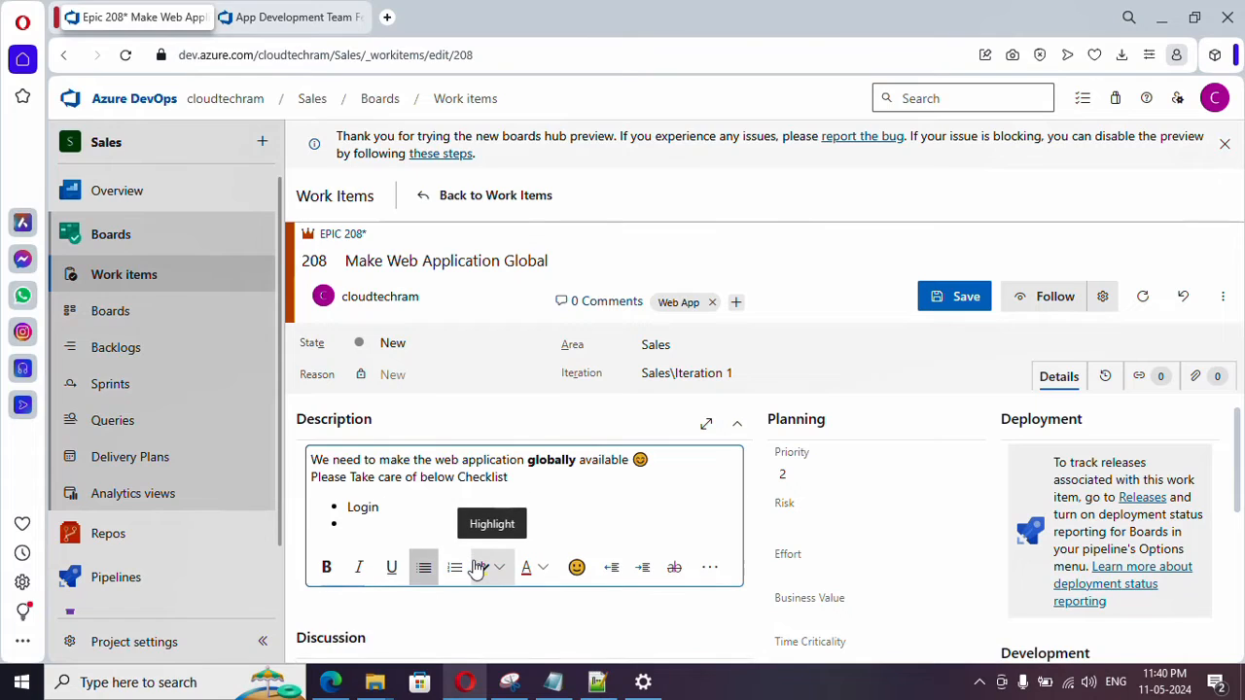
type("Application availability")
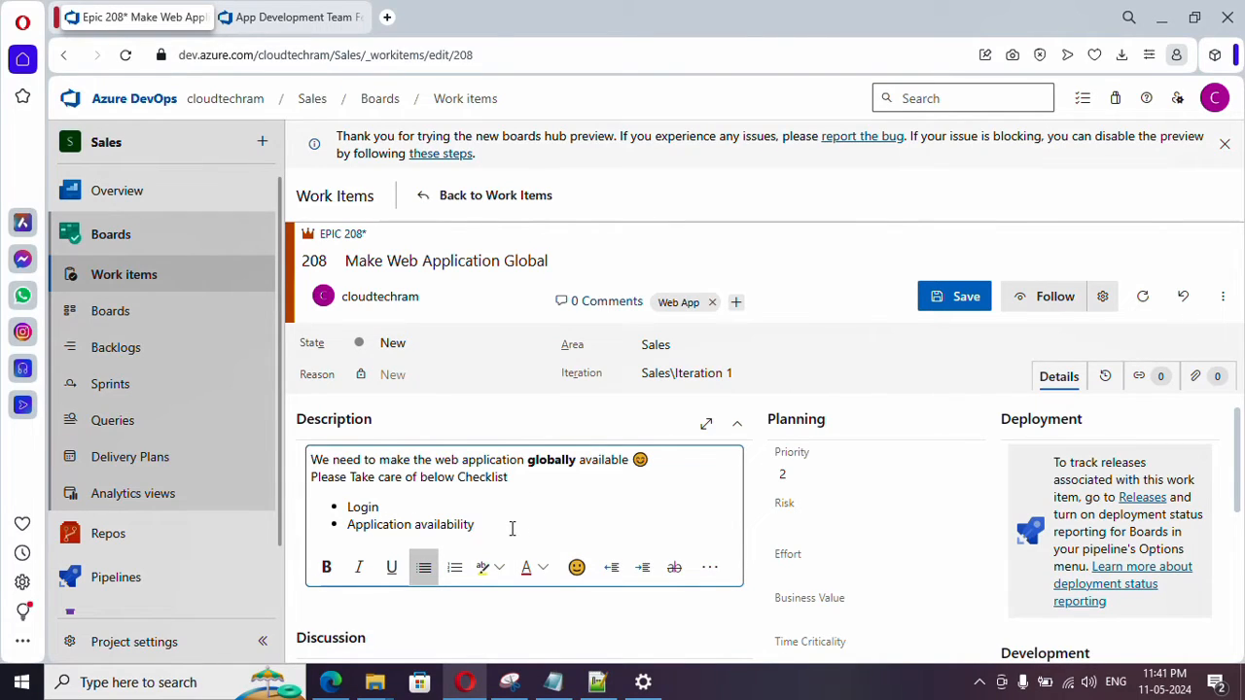
left_click(963, 306)
scroll(661, 574, "down", 1)
scroll(564, 535, "up", 1)
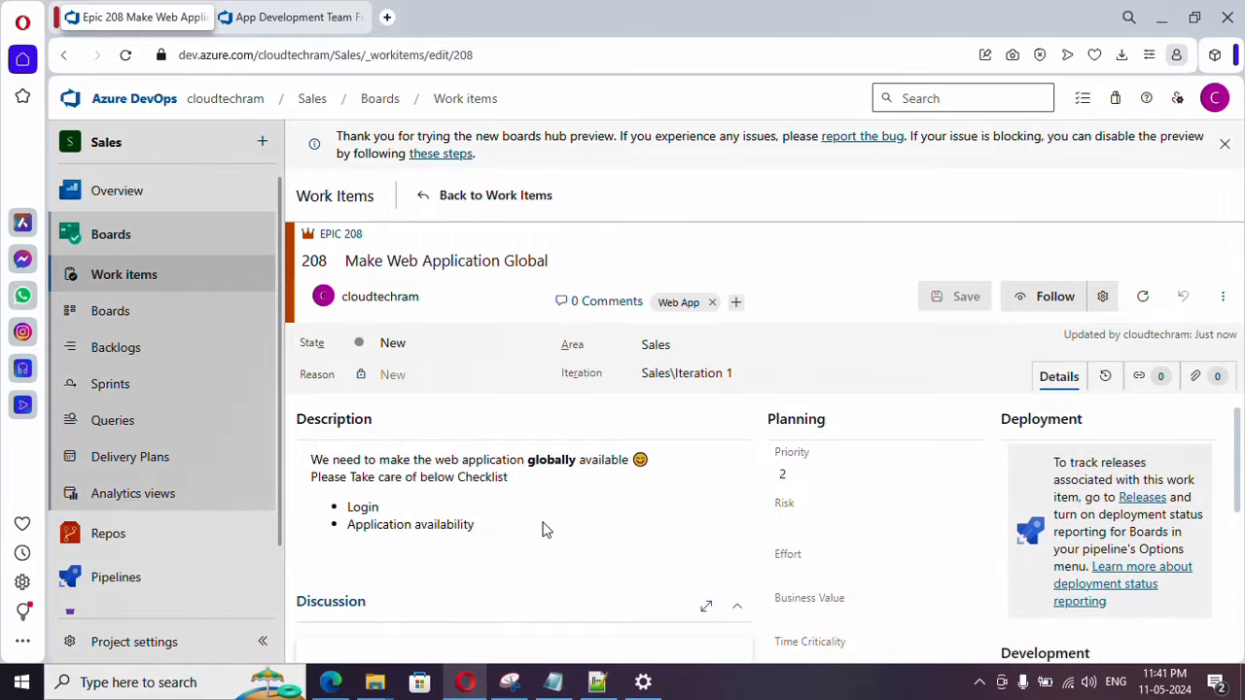
- Post a discussion comment that mentions the epic's assignee between "Hey" and "can you have look at it", ending with a smiley emoji
scroll(545, 528, "down", 2)
left_click(523, 550)
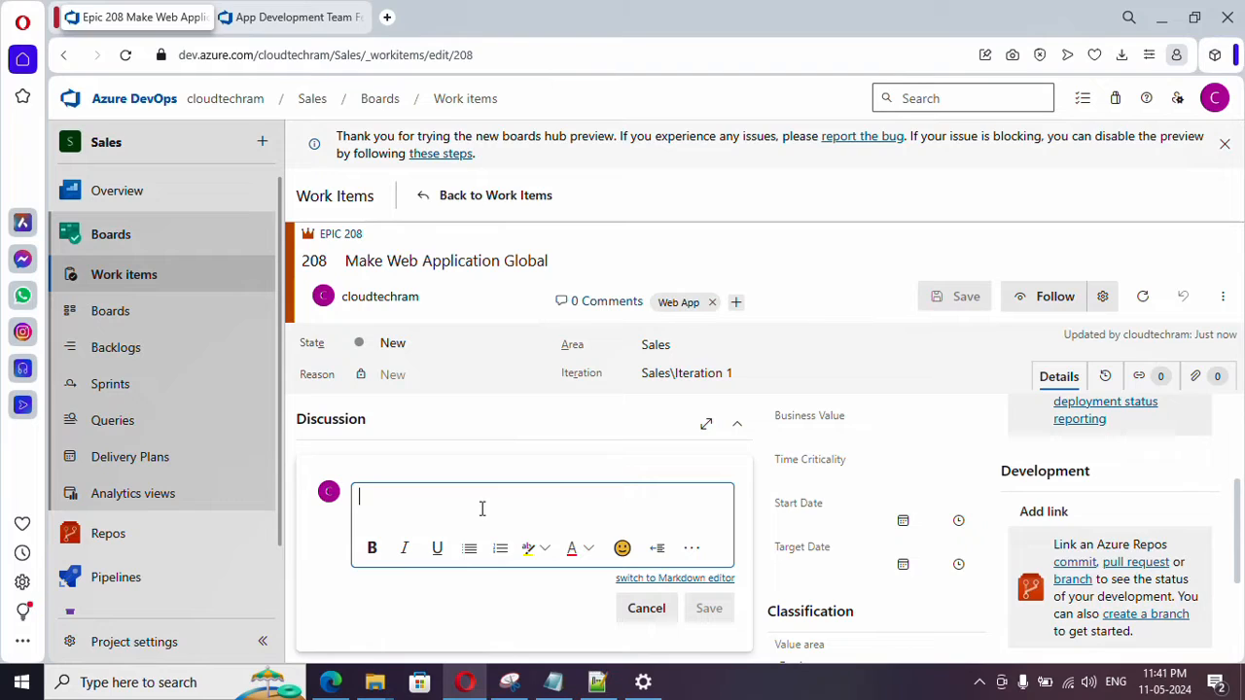
type("Hey")
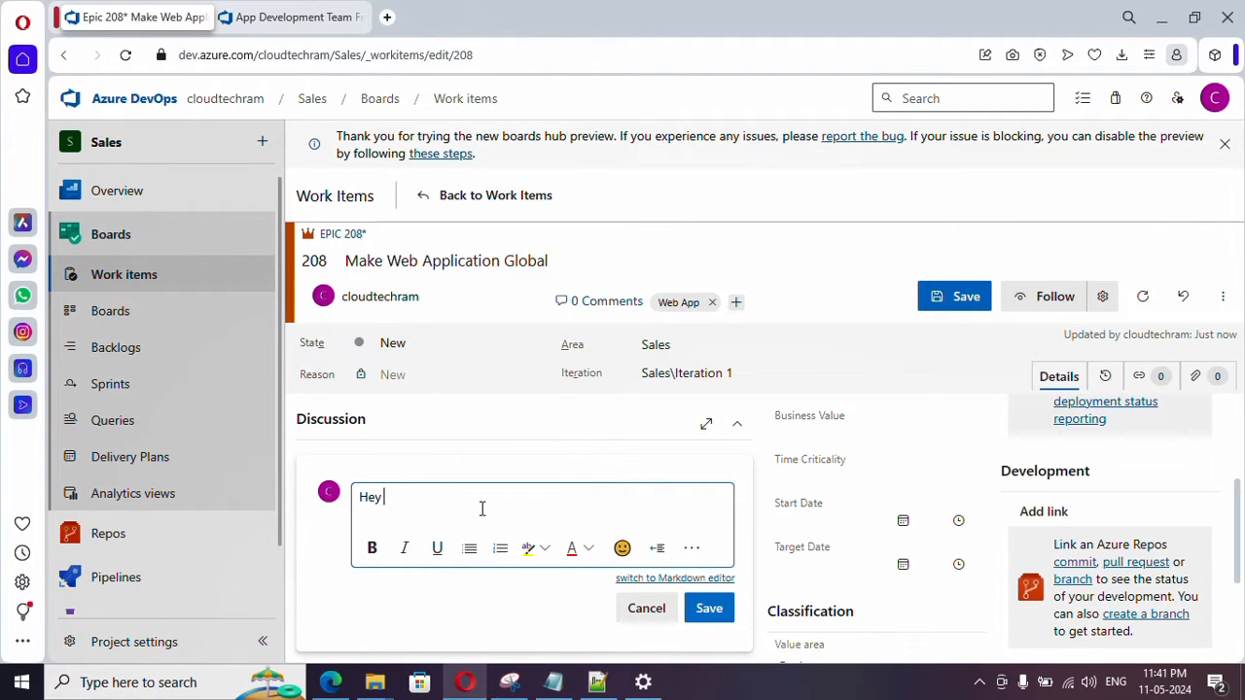
type(" @")
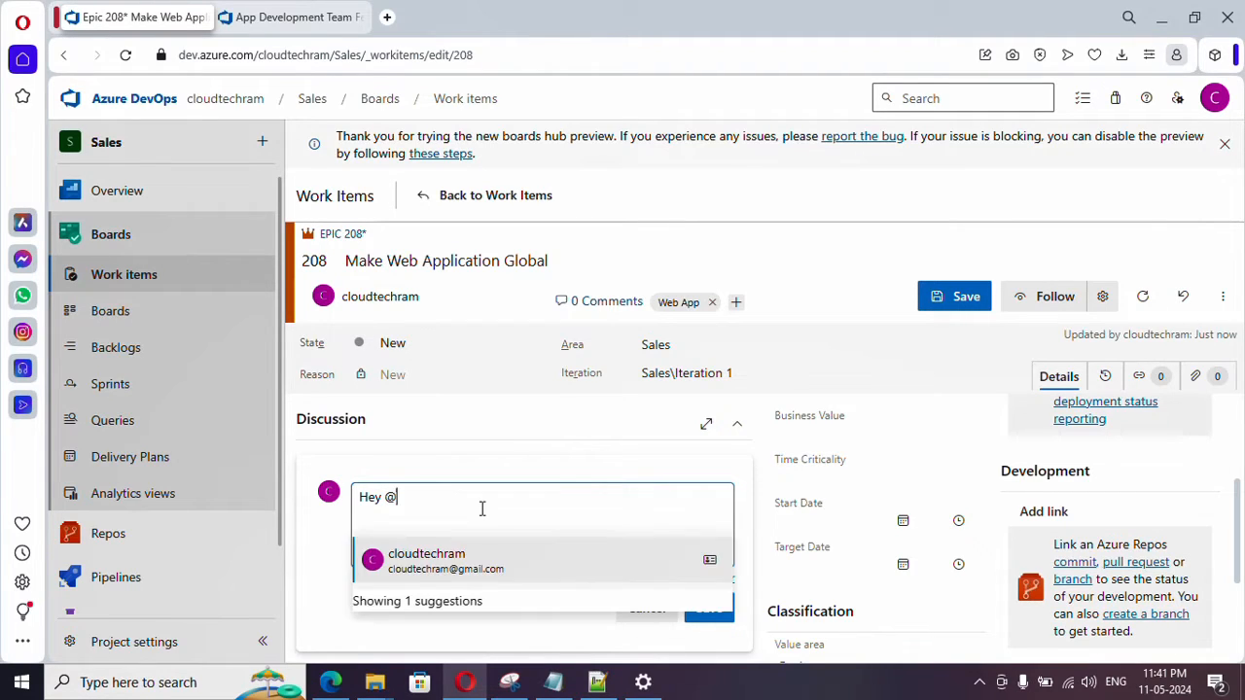
left_click(497, 571)
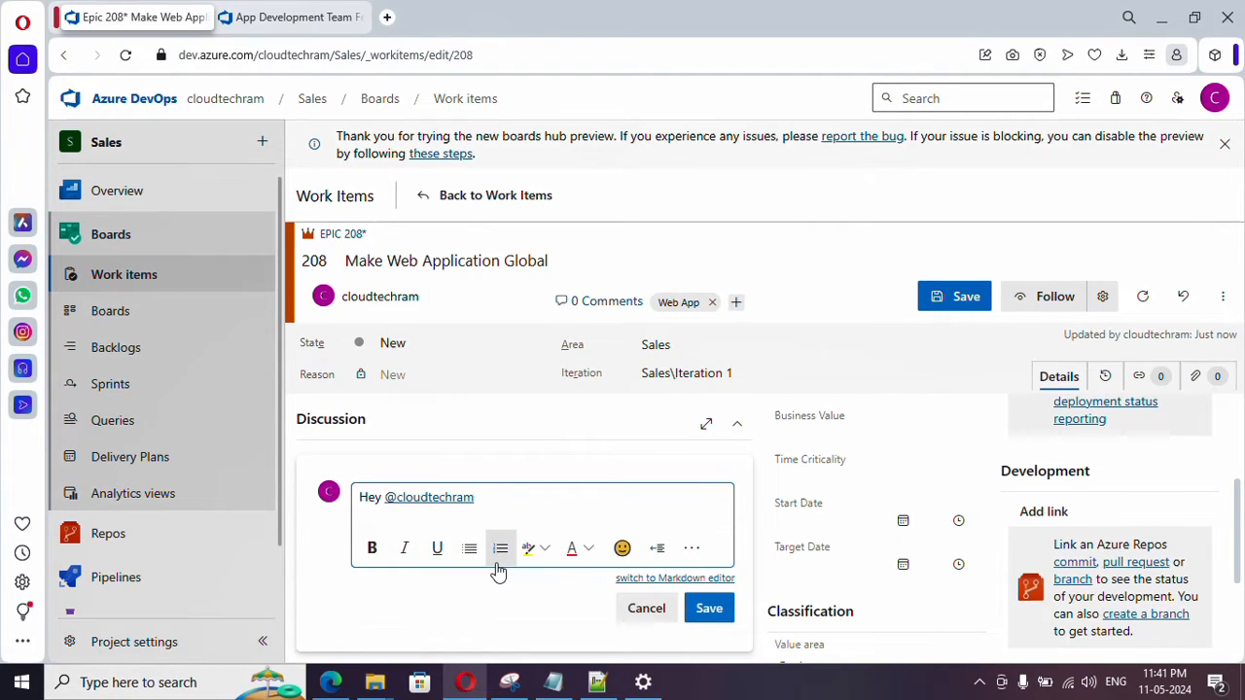
type("can")
type("you have look at it")
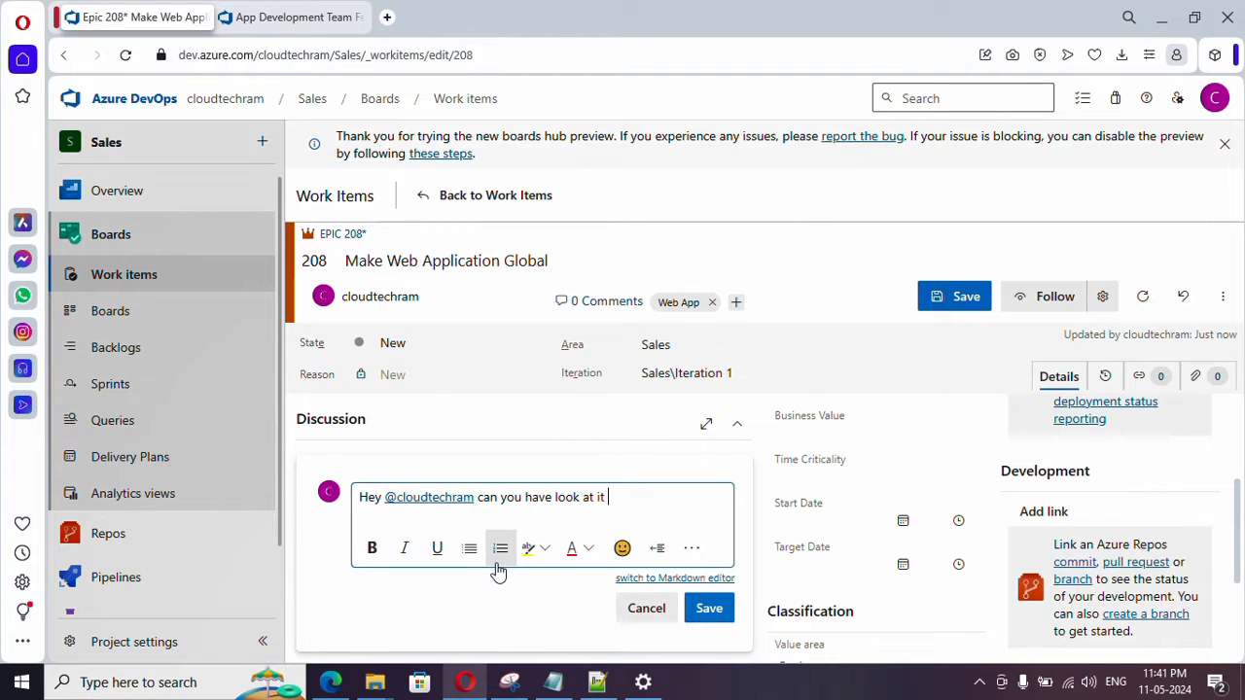
left_click(622, 548)
left_click(691, 556)
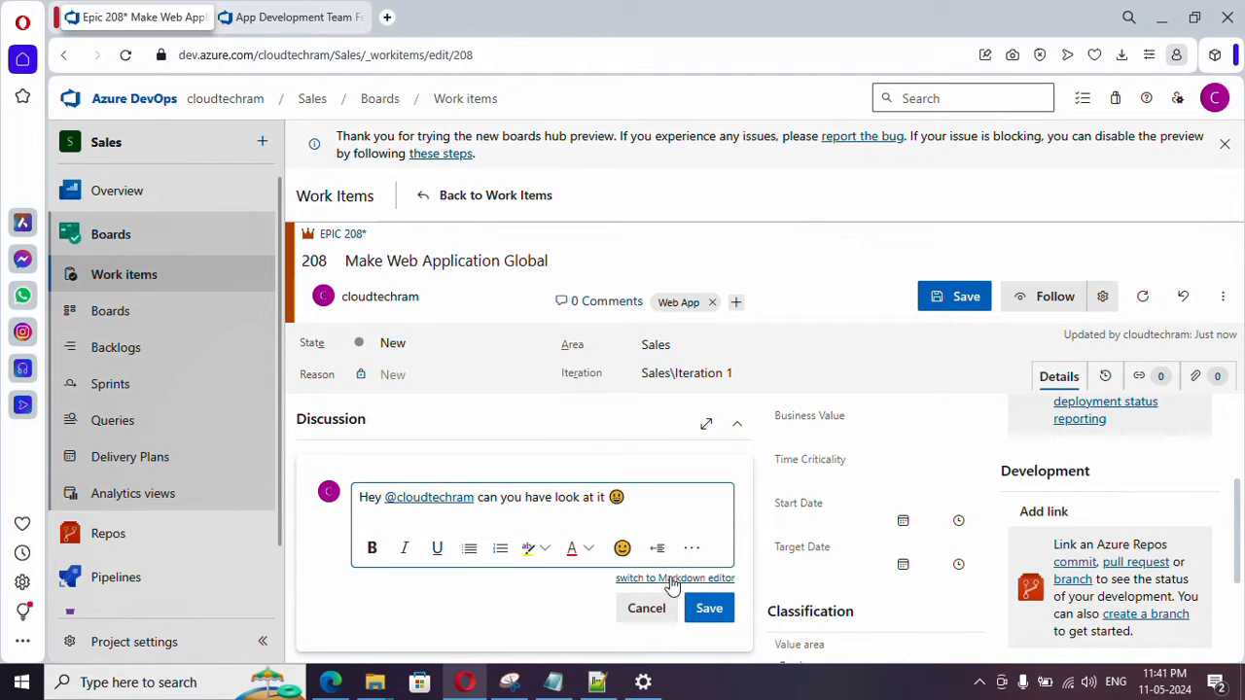
left_click(709, 612)
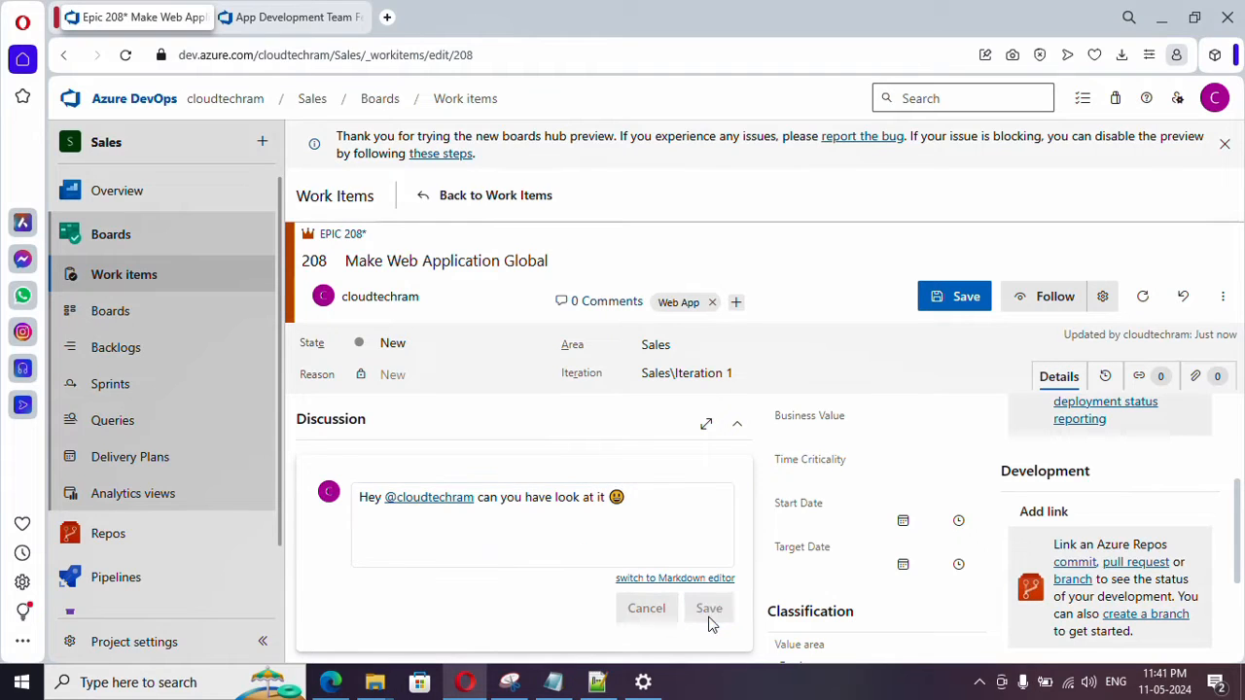
scroll(512, 591, "down", 2)
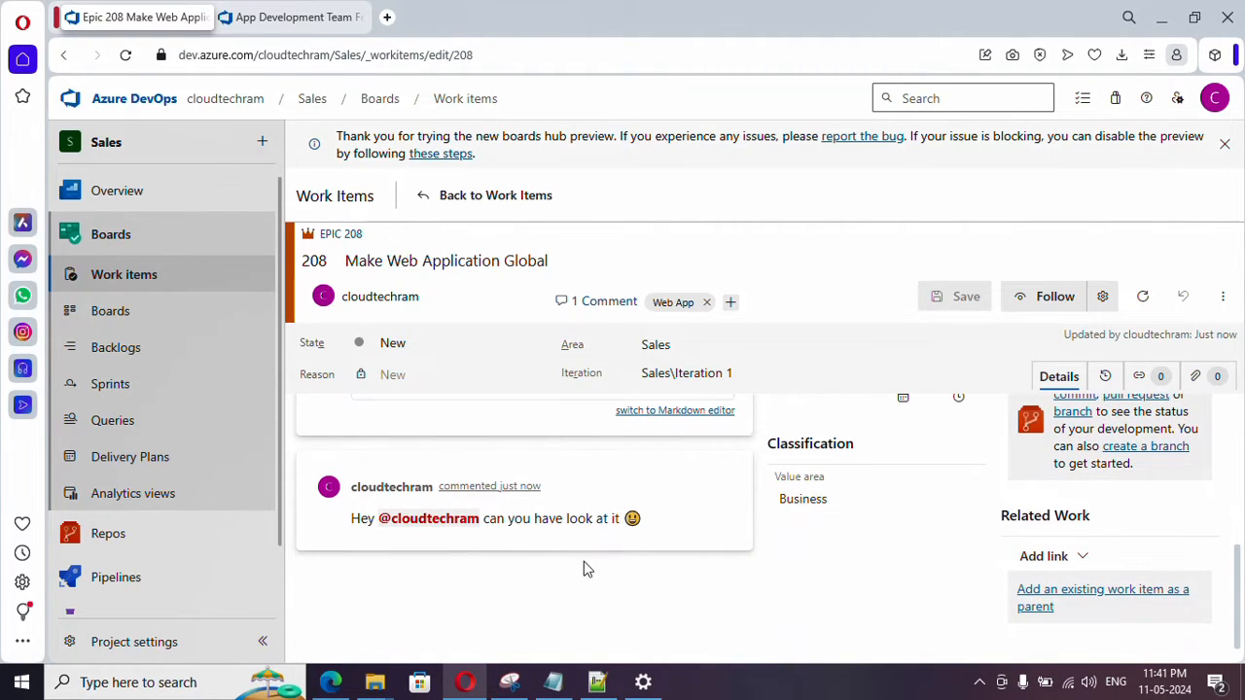
- Edit the posted discussion comment to remove the smiley emoji at its end, and update it
scroll(733, 620, "up", 1)
scroll(733, 620, "down", 1)
scroll(605, 609, "up", 1)
scroll(717, 596, "down", 1)
left_click(690, 490)
left_click(645, 489)
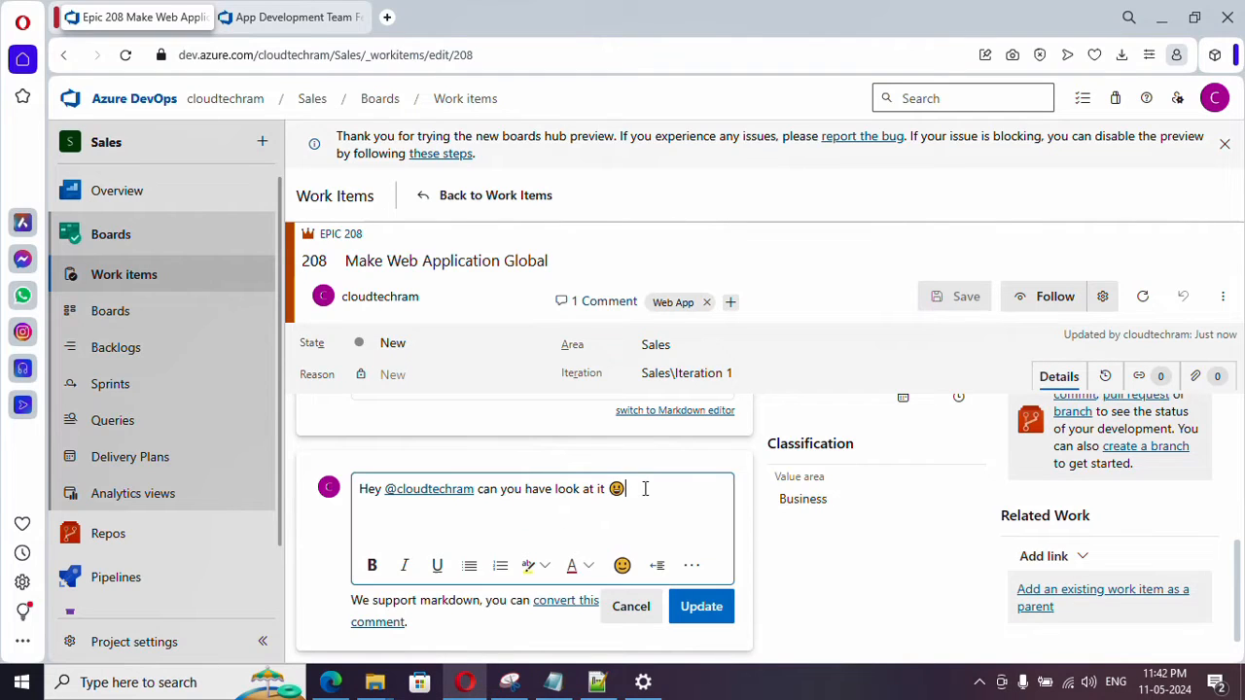
key("BackSpace")
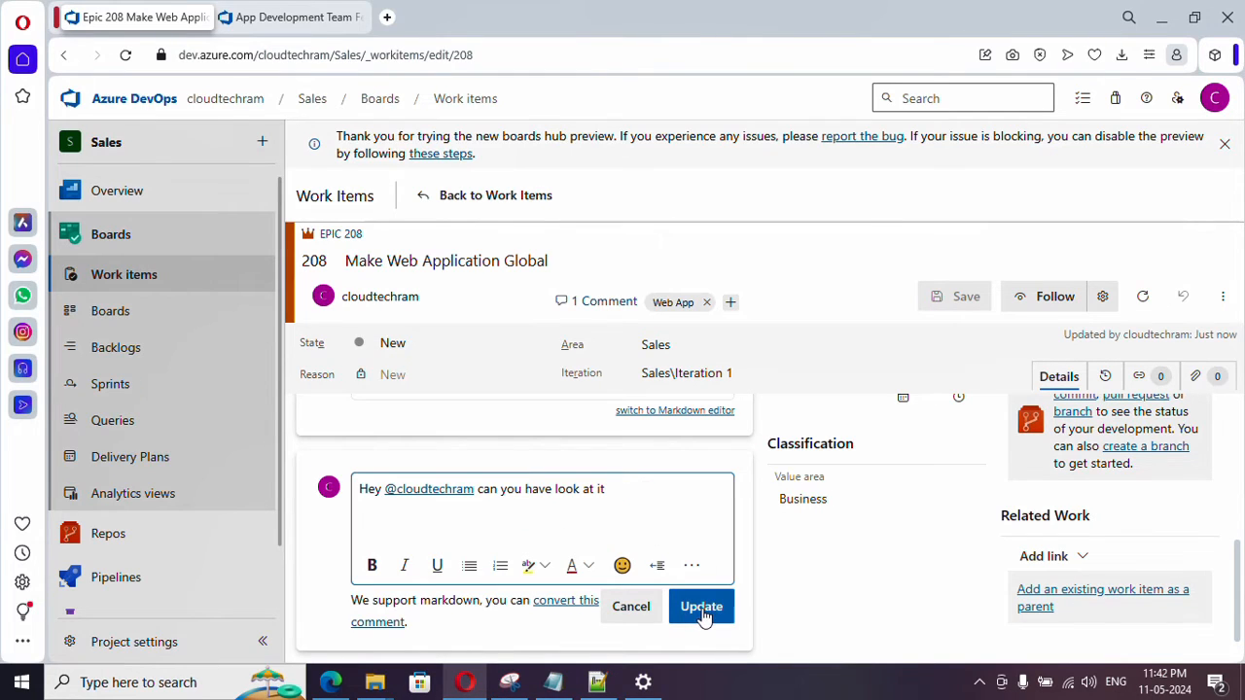
left_click(701, 611)
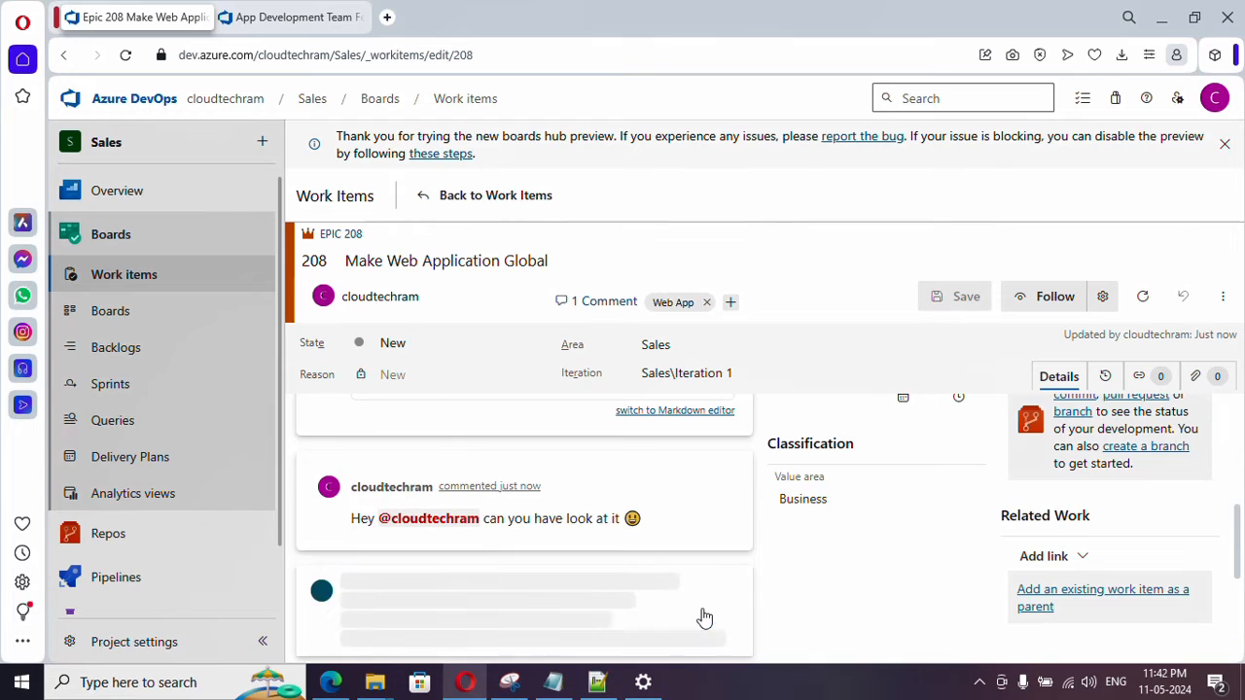
scroll(573, 537, "up", 2)
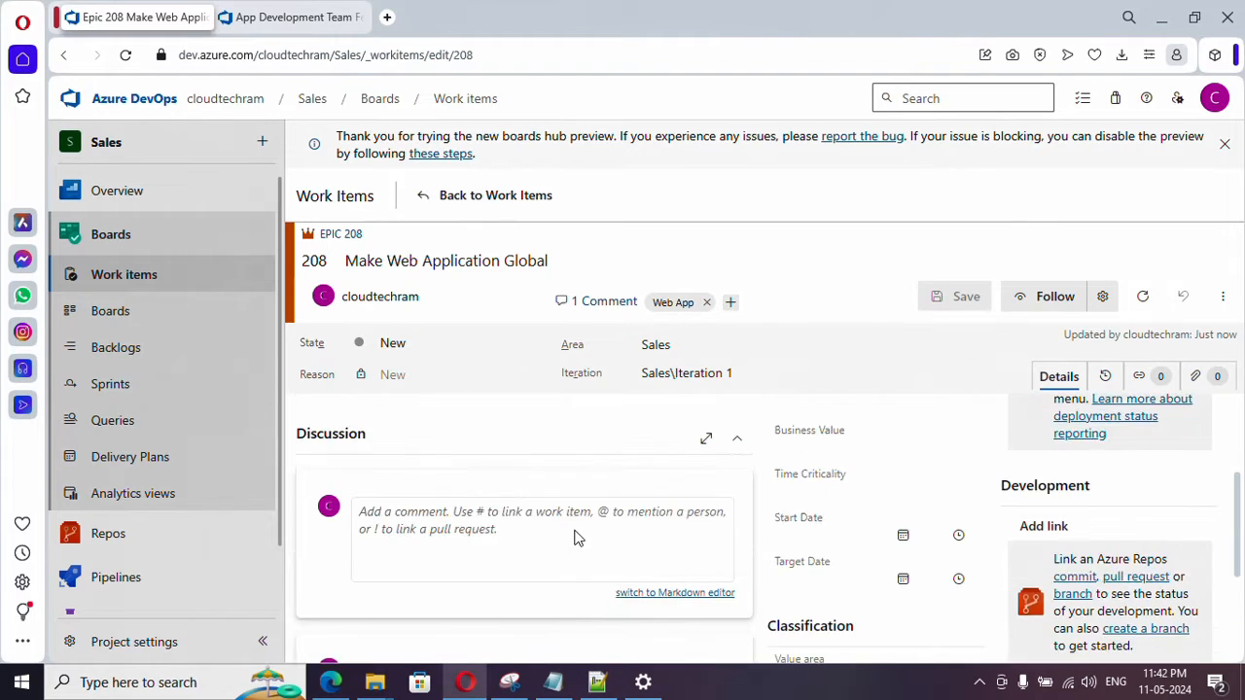
left_click(530, 530)
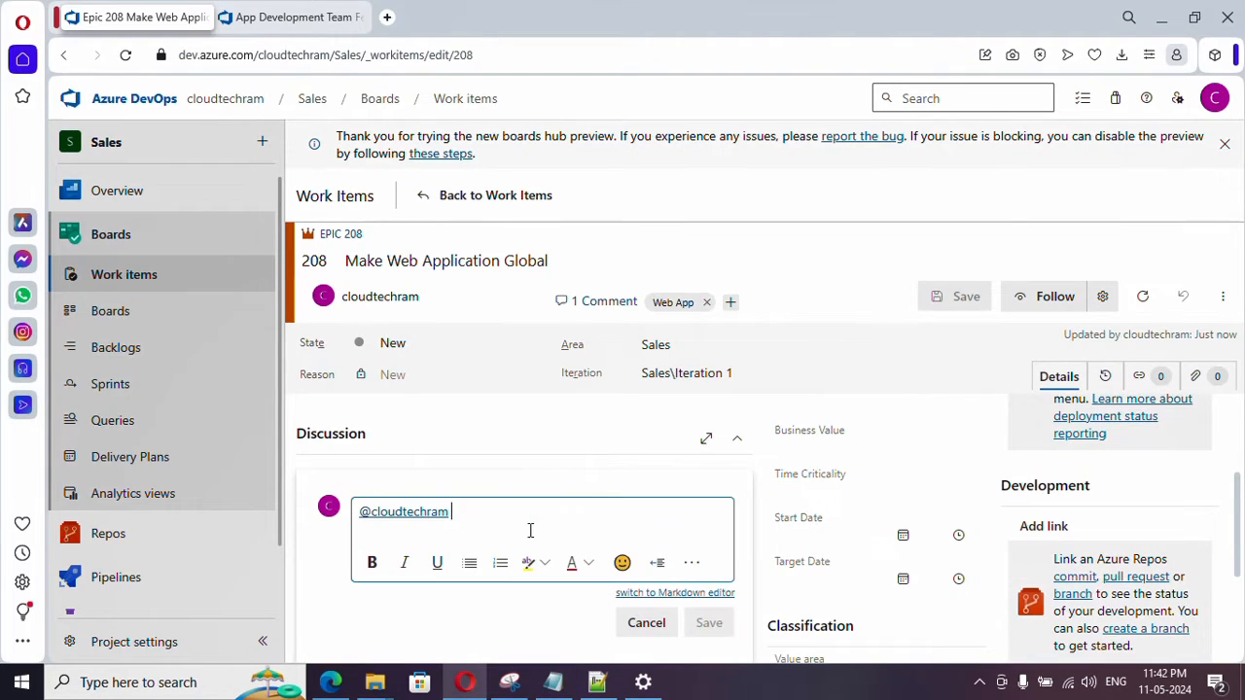
left_click(685, 566)
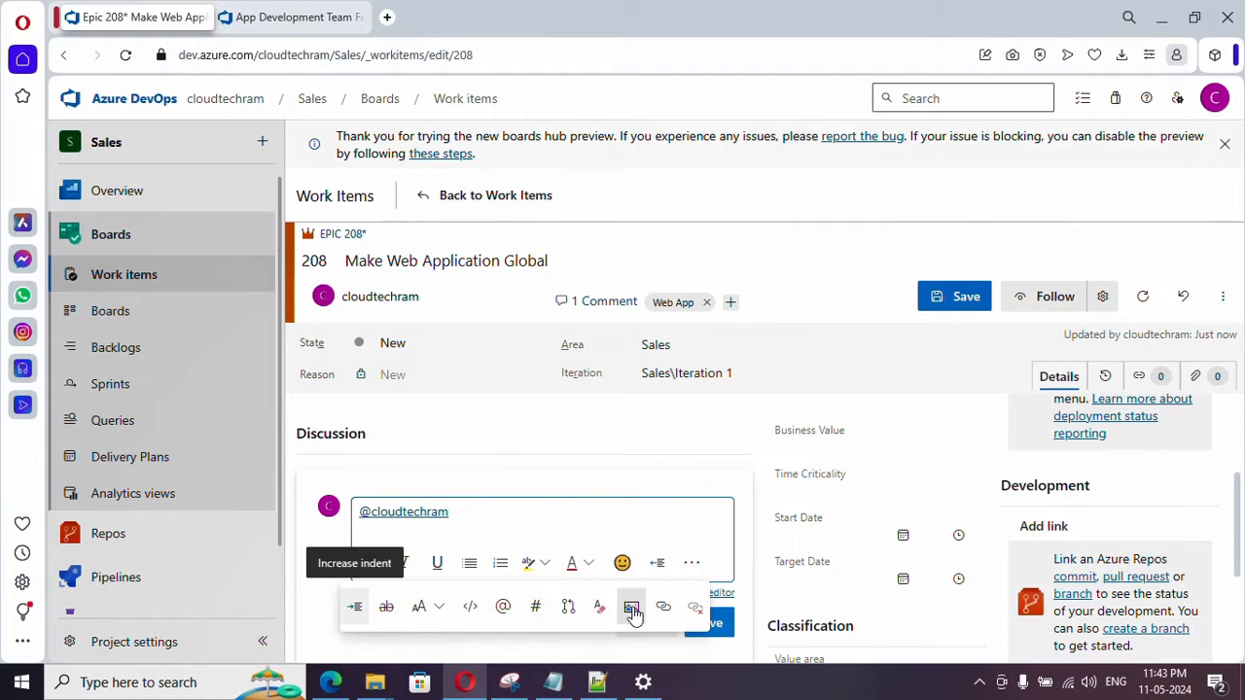
left_click(555, 522)
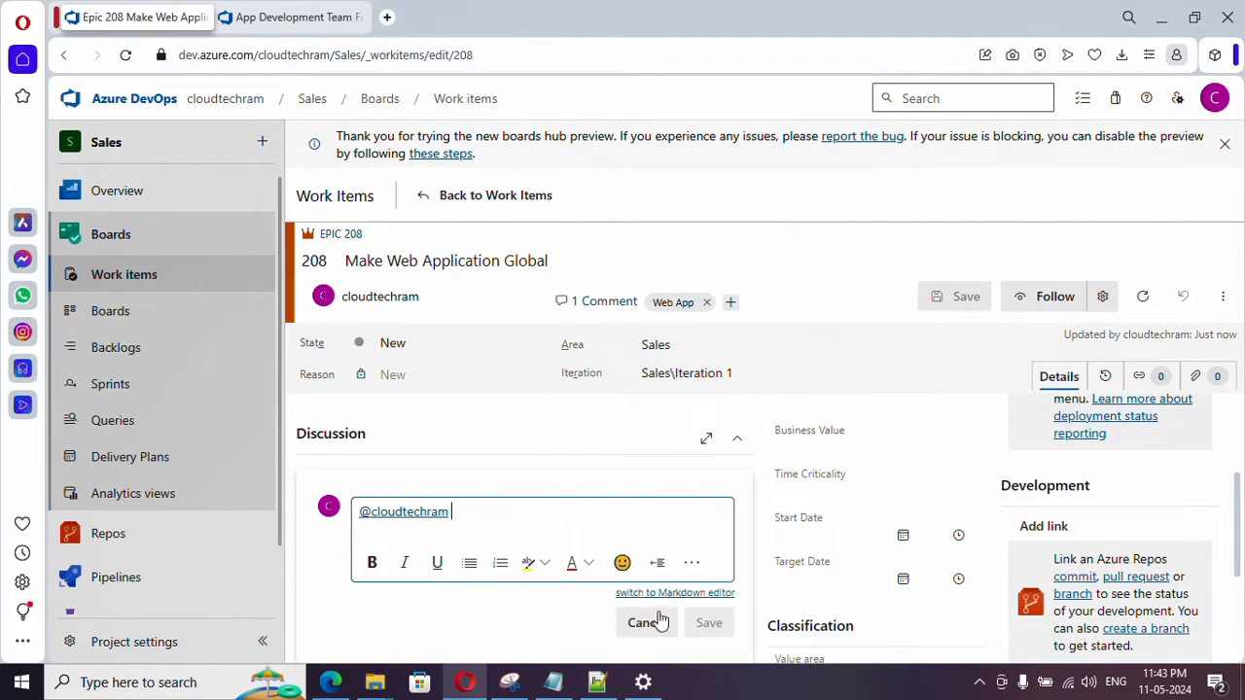
left_click(649, 623)
- Open the choice of Priority values in the epic's Planning section
scroll(625, 540, "down", 1)
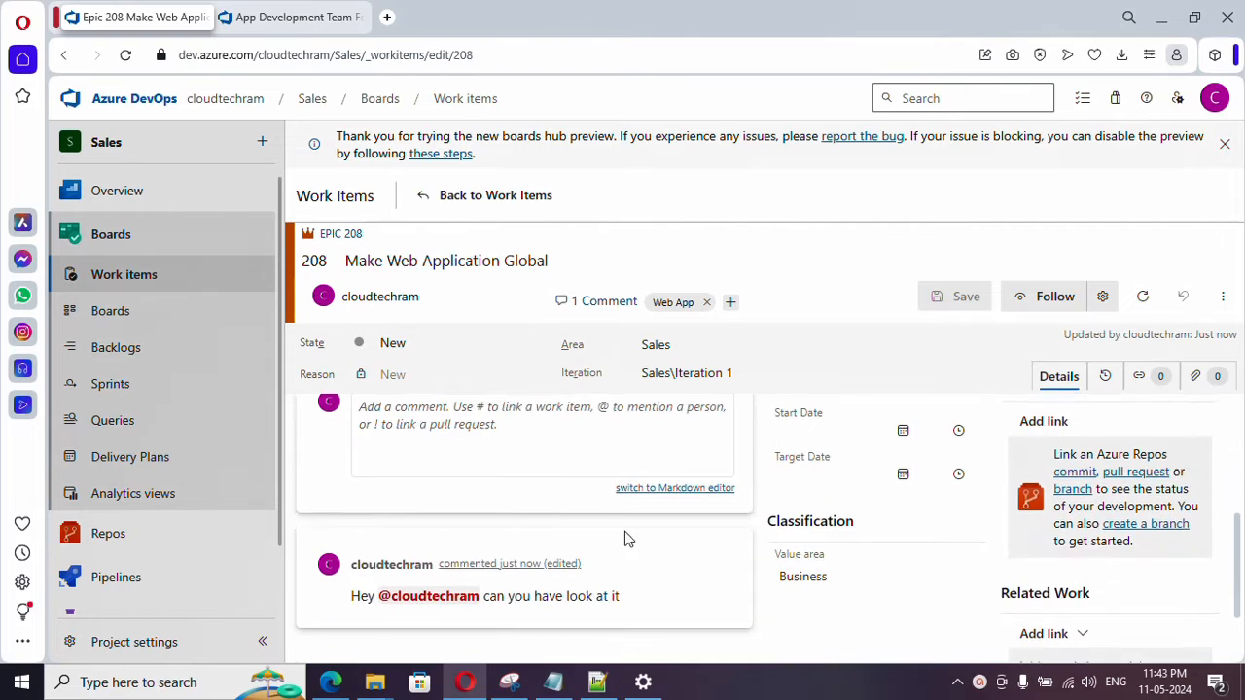
scroll(642, 541, "up", 3)
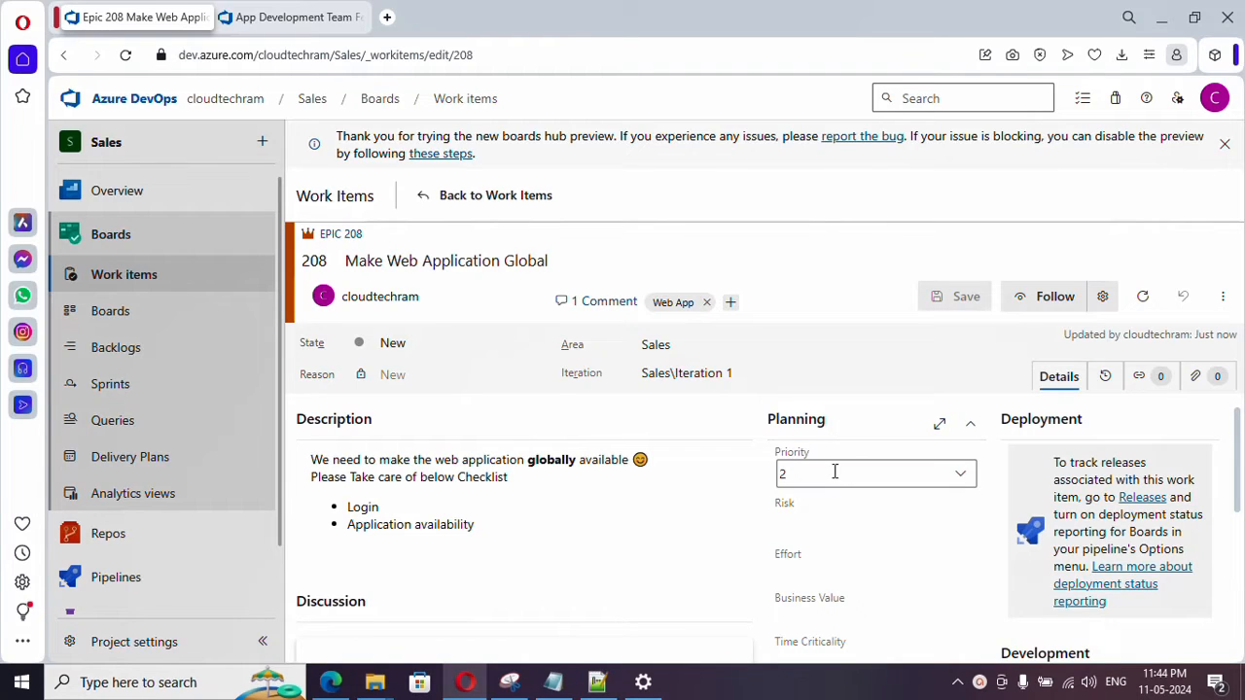
left_click(960, 478)
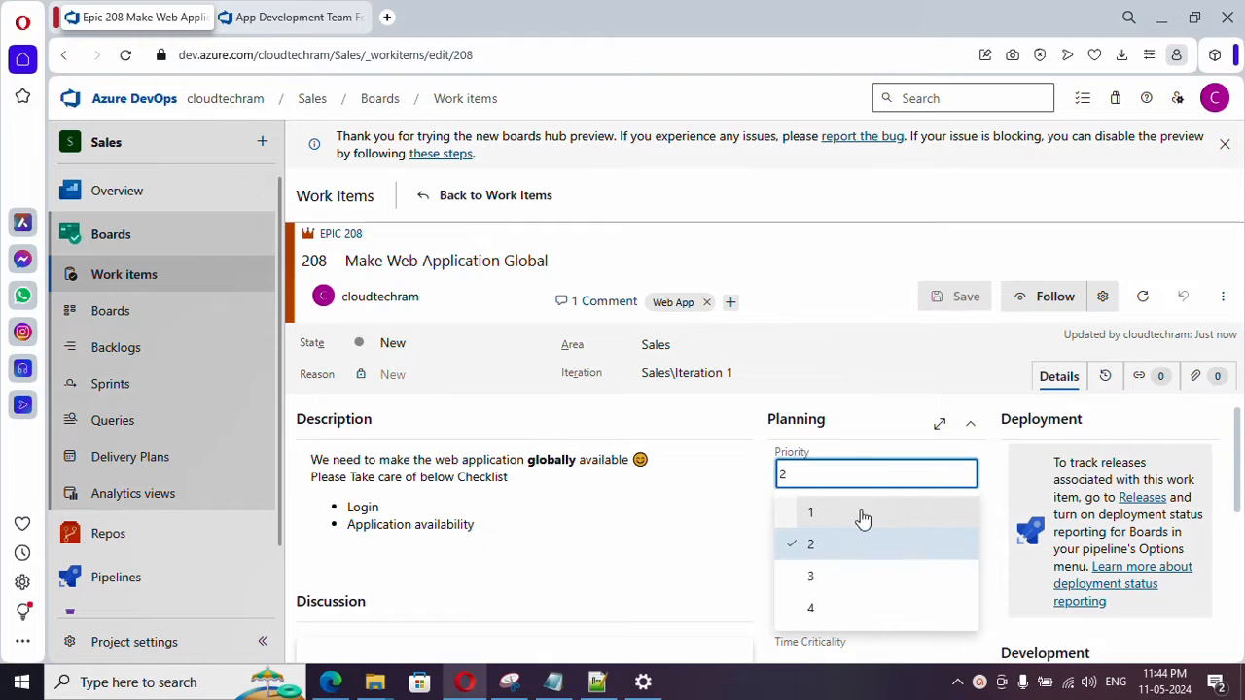
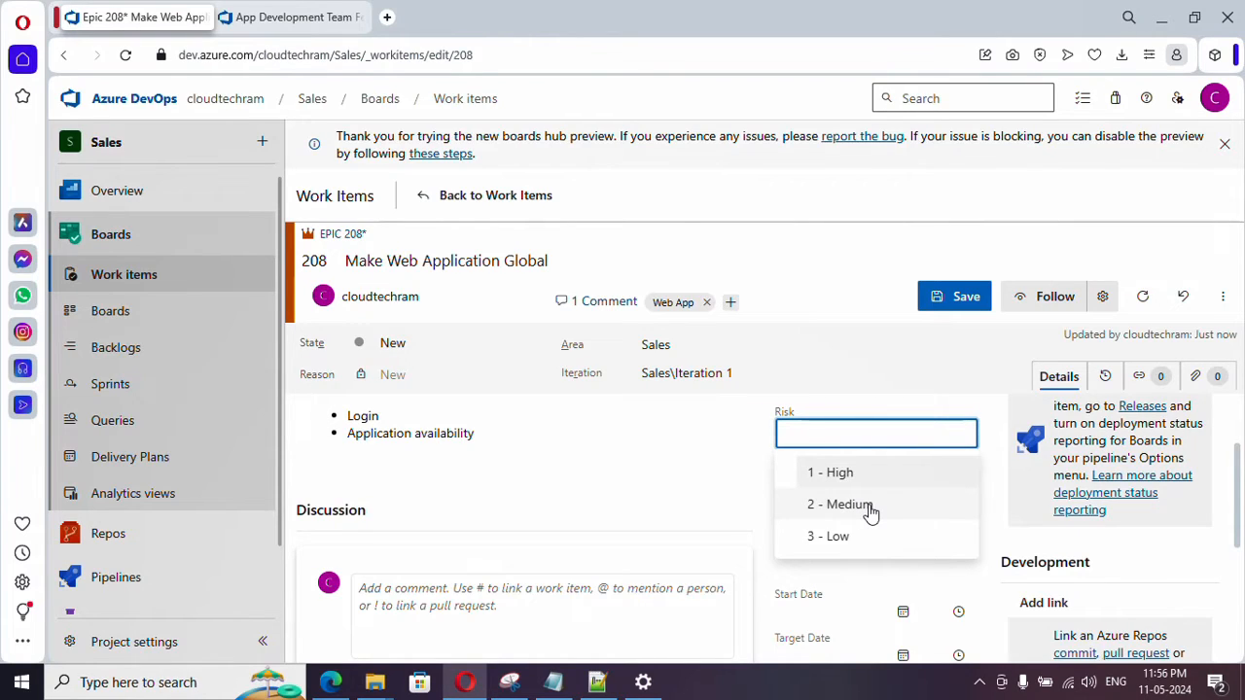
- Set the epic's Risk to 2 - Medium and its Effort to 9 in the Planning section
left_click(870, 513)
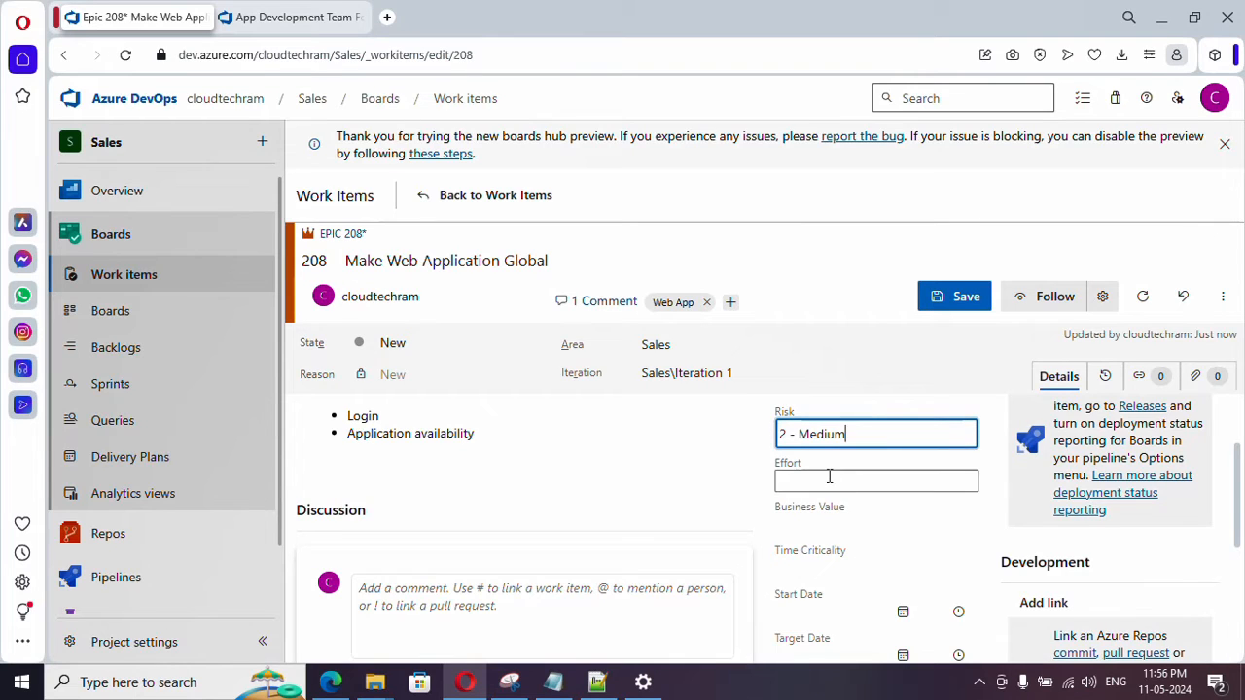
left_click(829, 476)
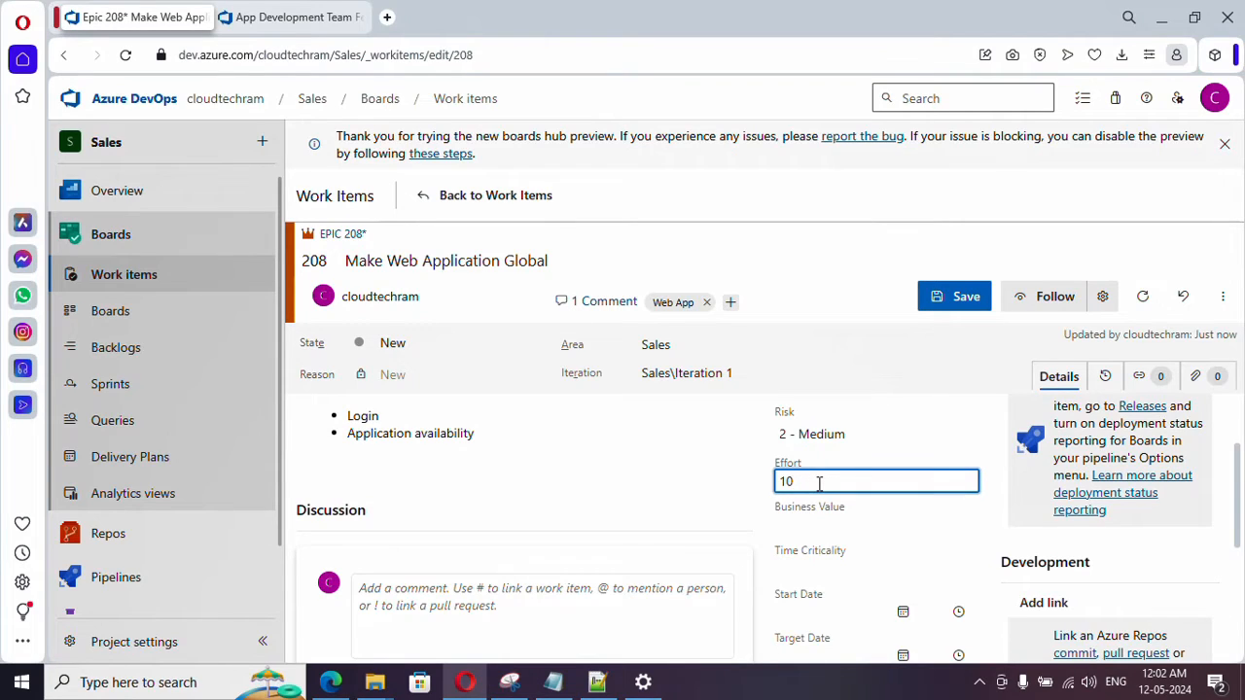
left_click_drag(795, 480, 775, 482)
type("7")
key("BackSpace")
type("9")
- Set the epic's Business Value to 13 and its Time Criticality to 5
left_click(809, 529)
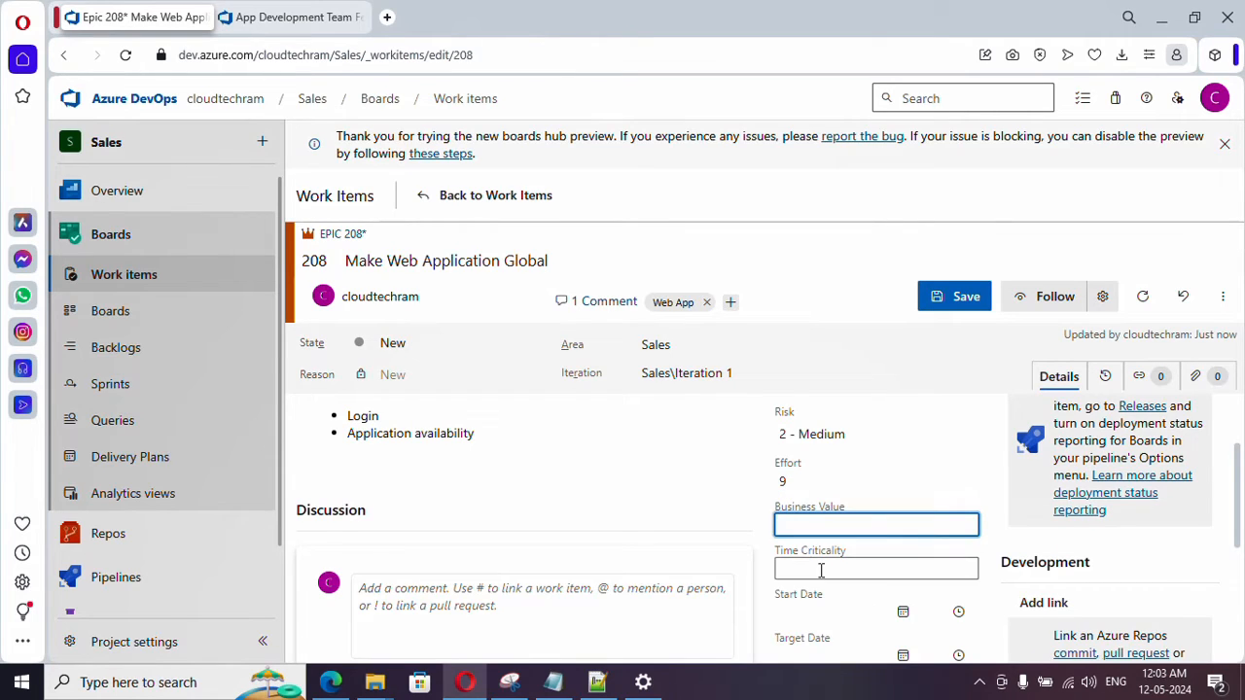
left_click(822, 565)
left_click(828, 525)
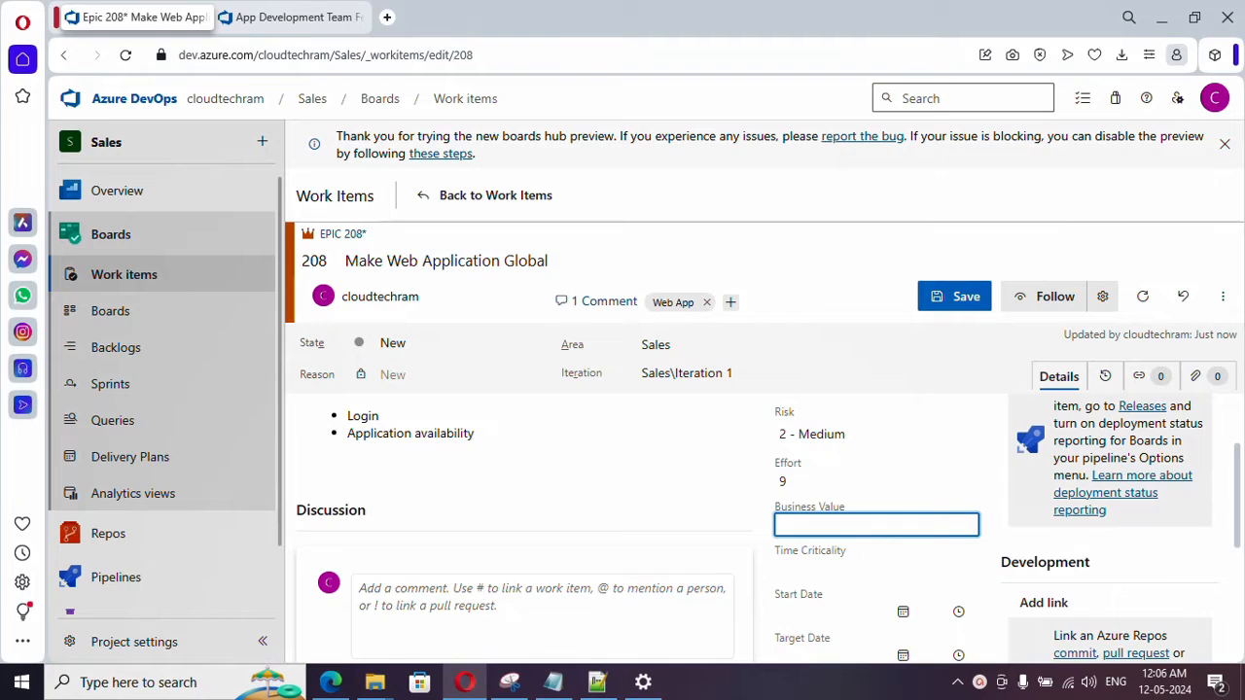
type("13")
left_click(811, 569)
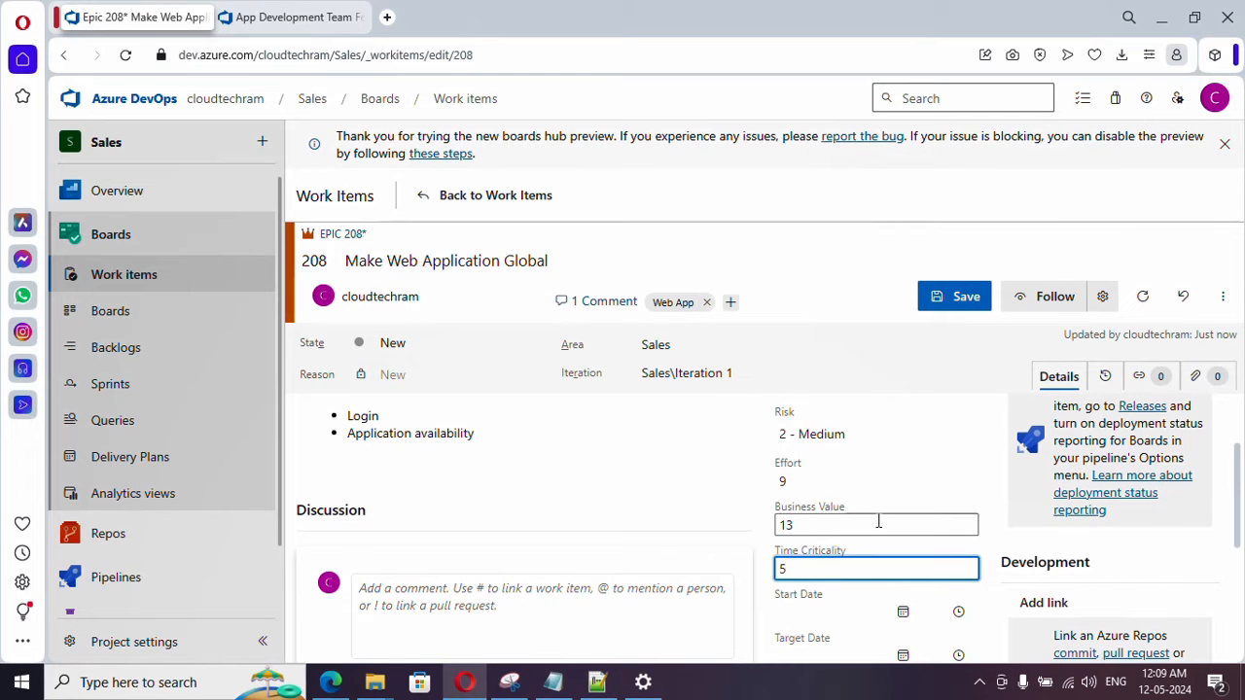
- Set the epic's Start Date to 5/19/2024 and its Target Date to 6/30/2024
scroll(878, 519, "down", 3)
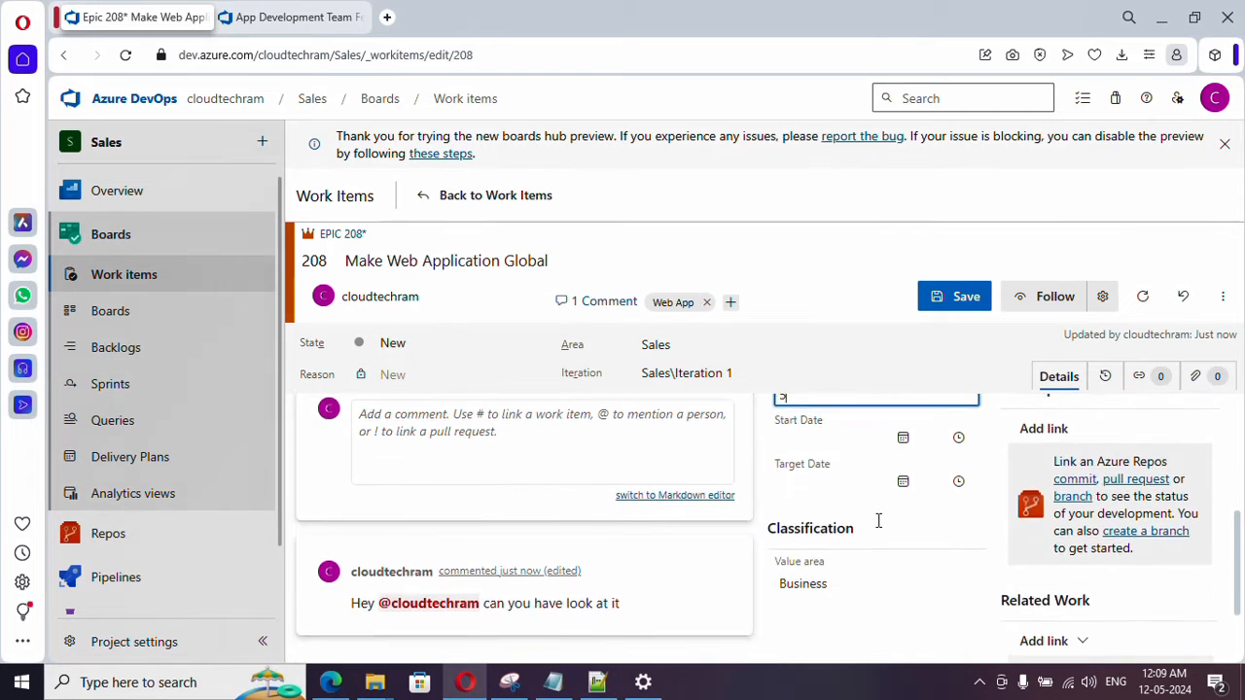
left_click(903, 433)
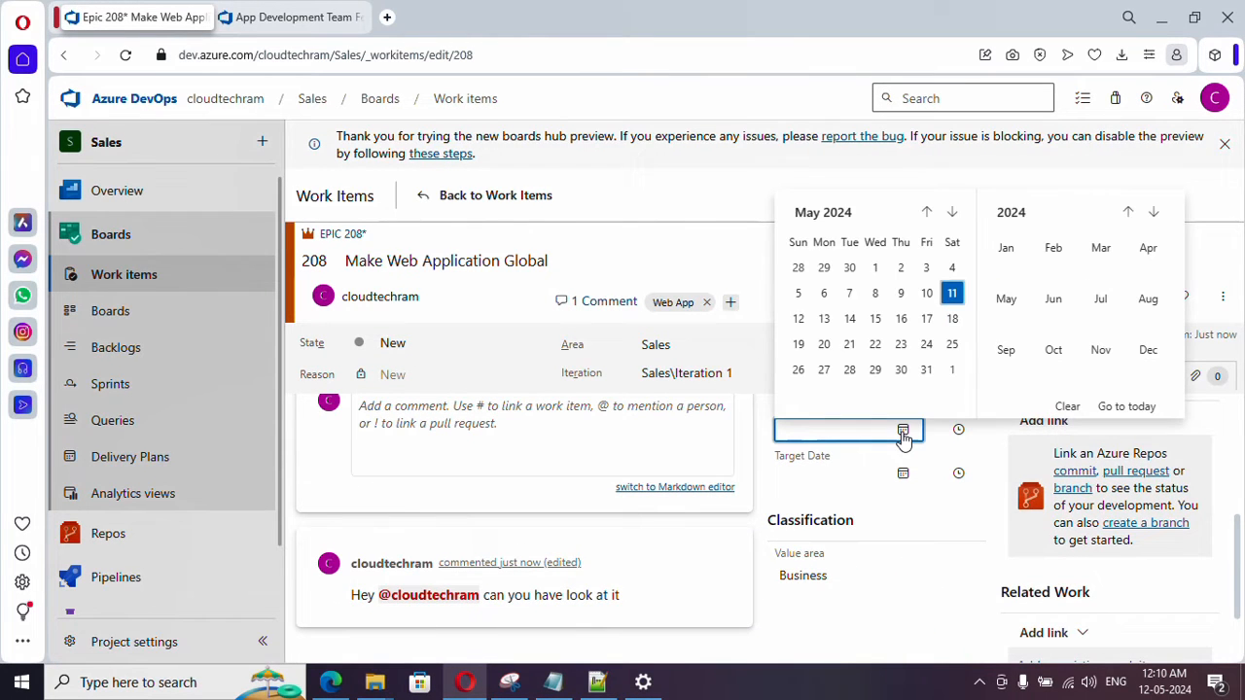
left_click(798, 345)
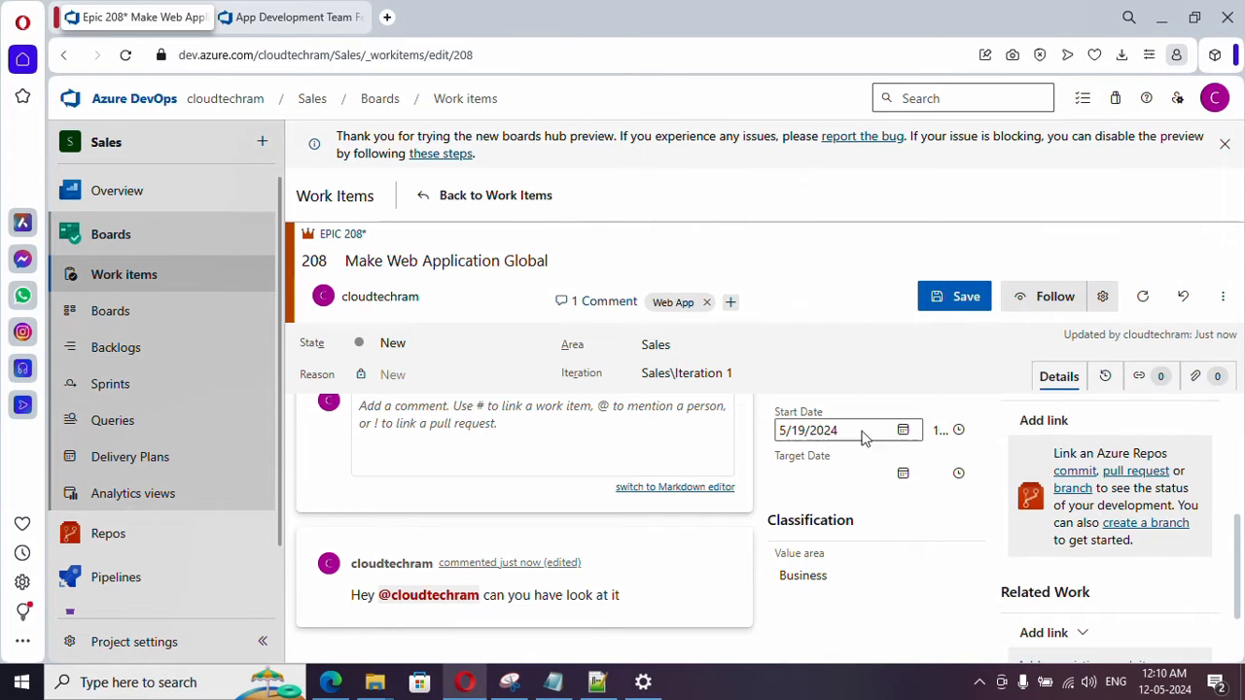
left_click(903, 476)
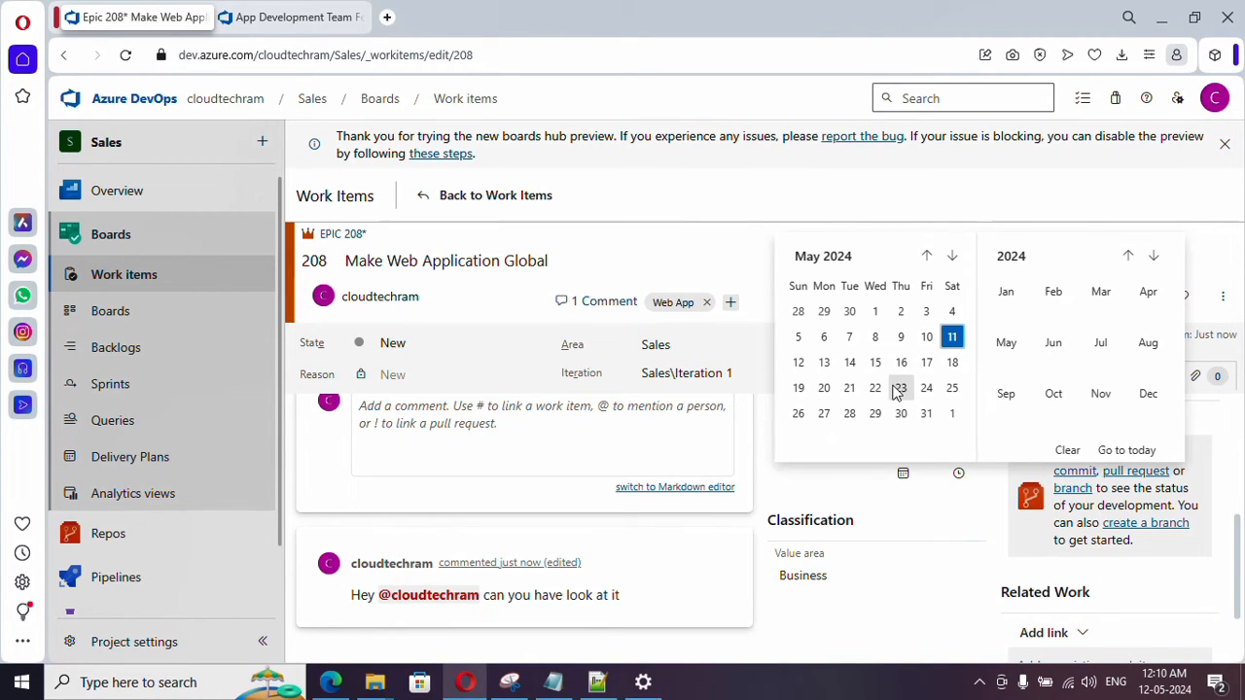
left_click(951, 256)
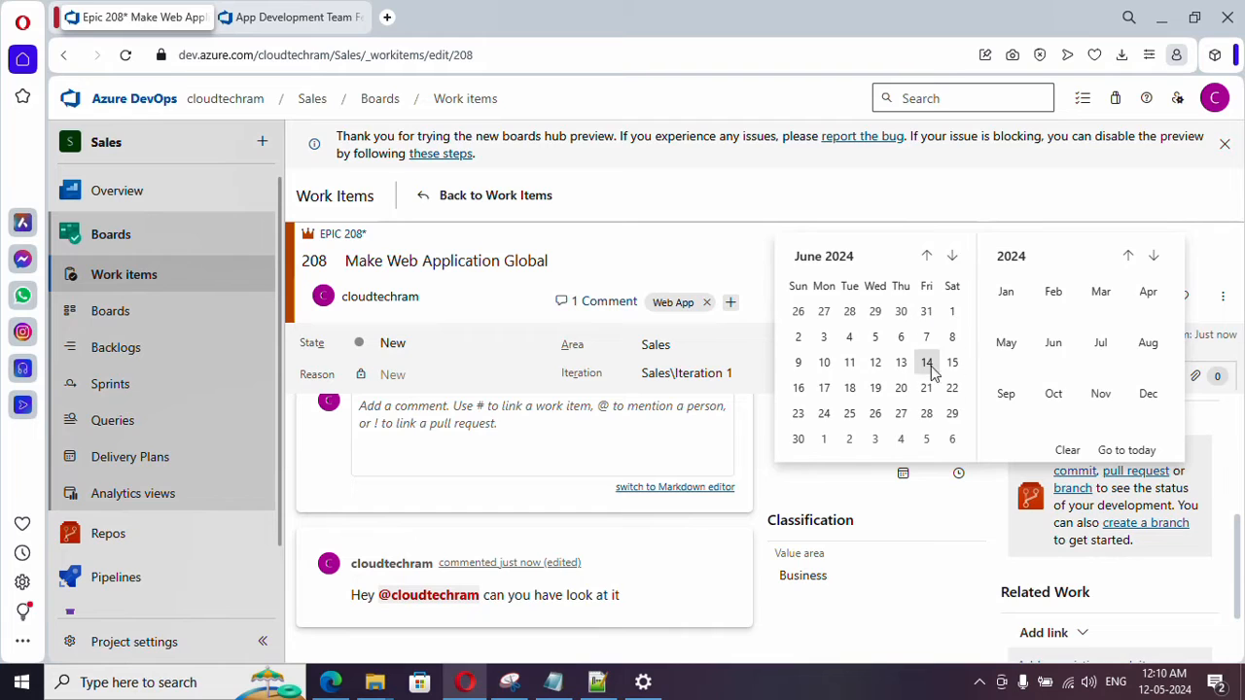
left_click(797, 437)
- Choose Business as the epic's Value area in the Classification section
scroll(868, 533, "up", 2)
scroll(878, 478, "down", 3)
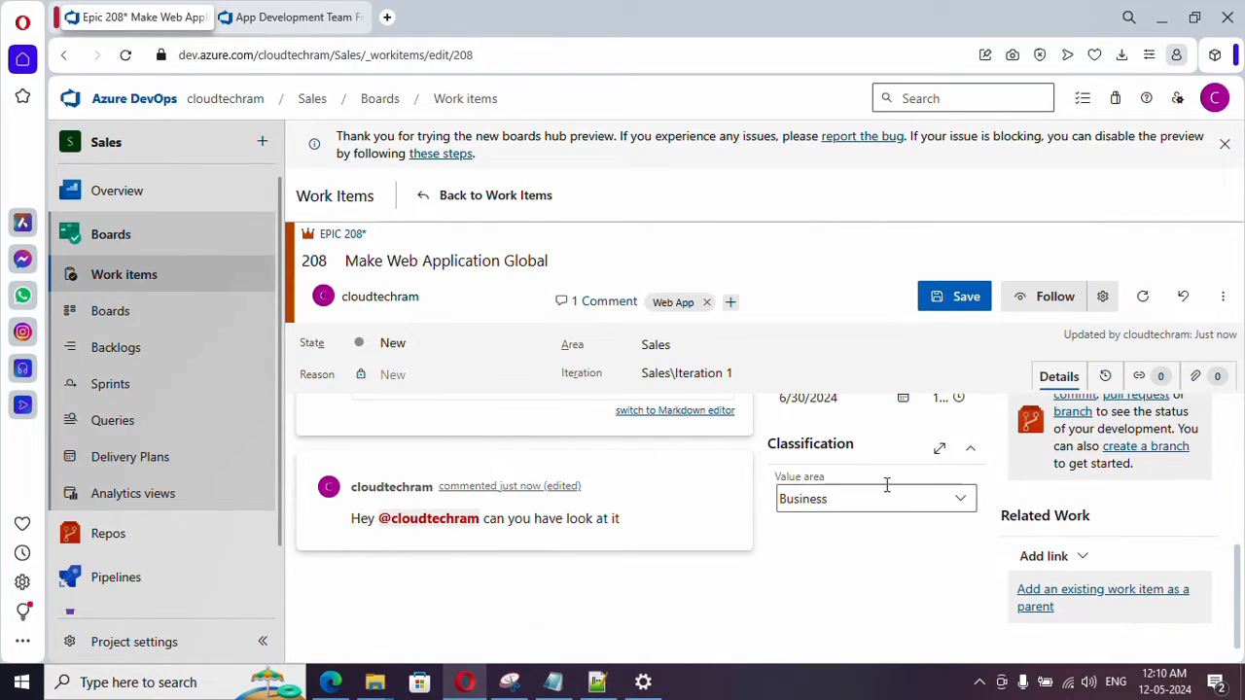
left_click(961, 501)
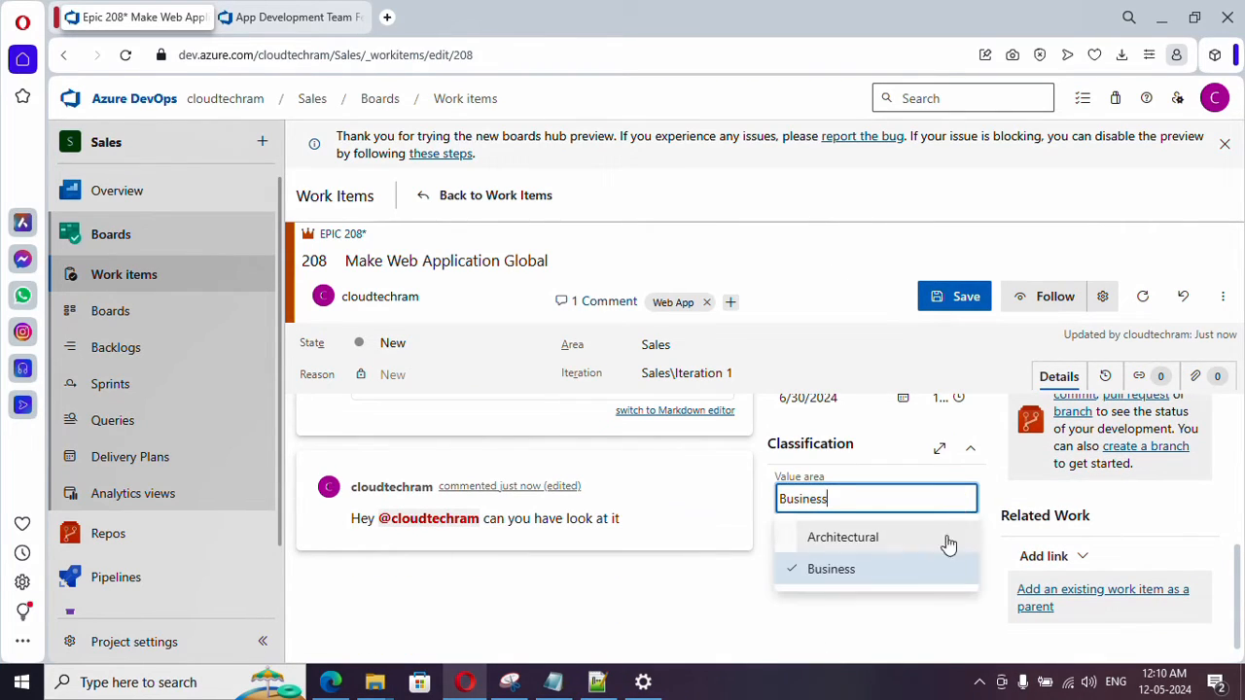
left_click(861, 577)
- Review the Deployment, Development and Related Work sections of the epic's details
scroll(849, 578, "up", 5)
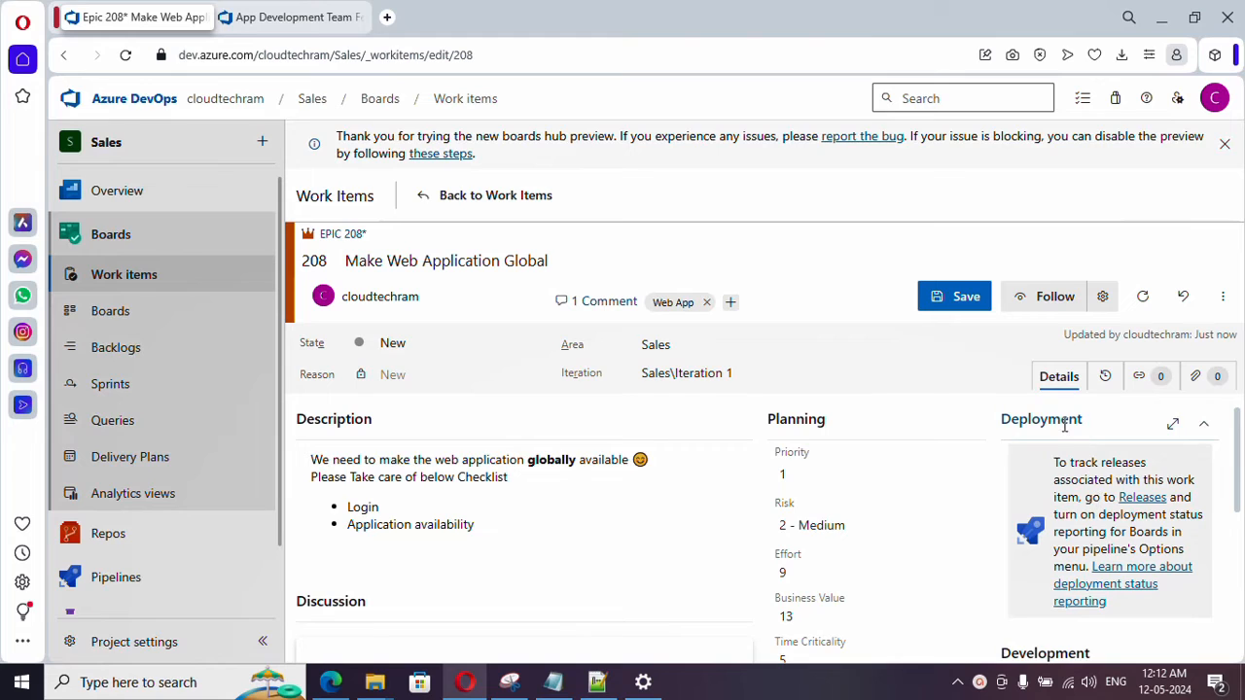
scroll(1063, 444, "down", 1)
scroll(1063, 519, "up", 1)
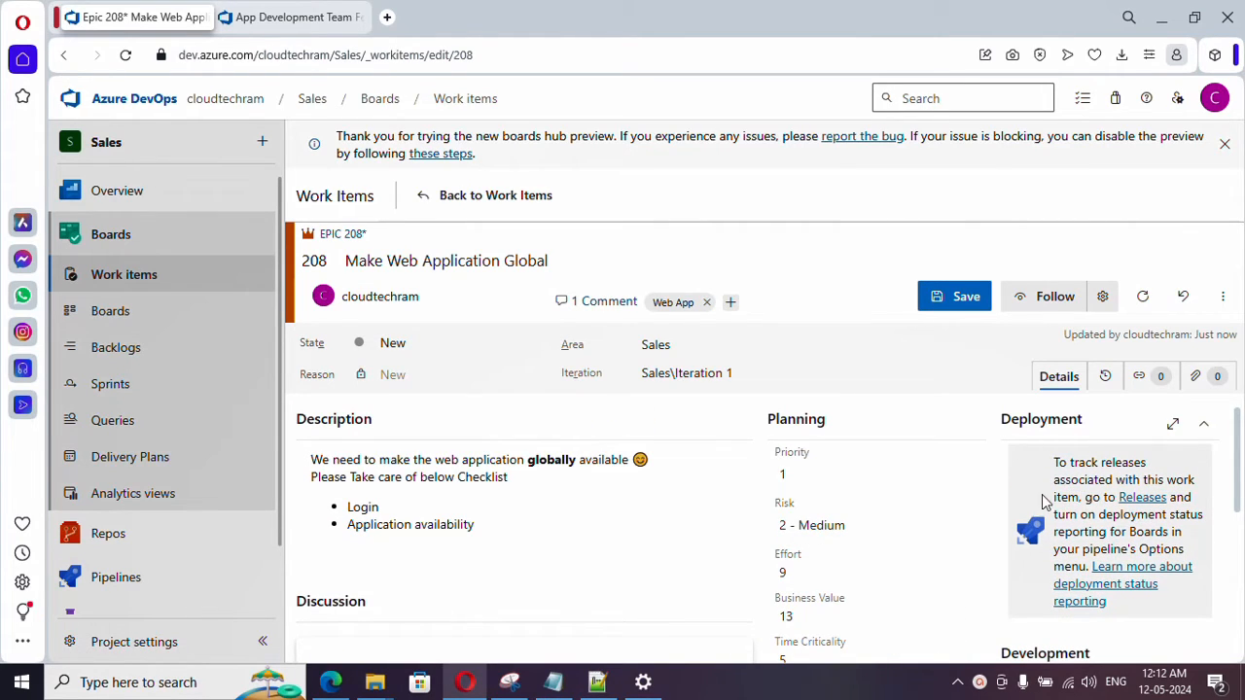
scroll(1042, 517, "down", 3)
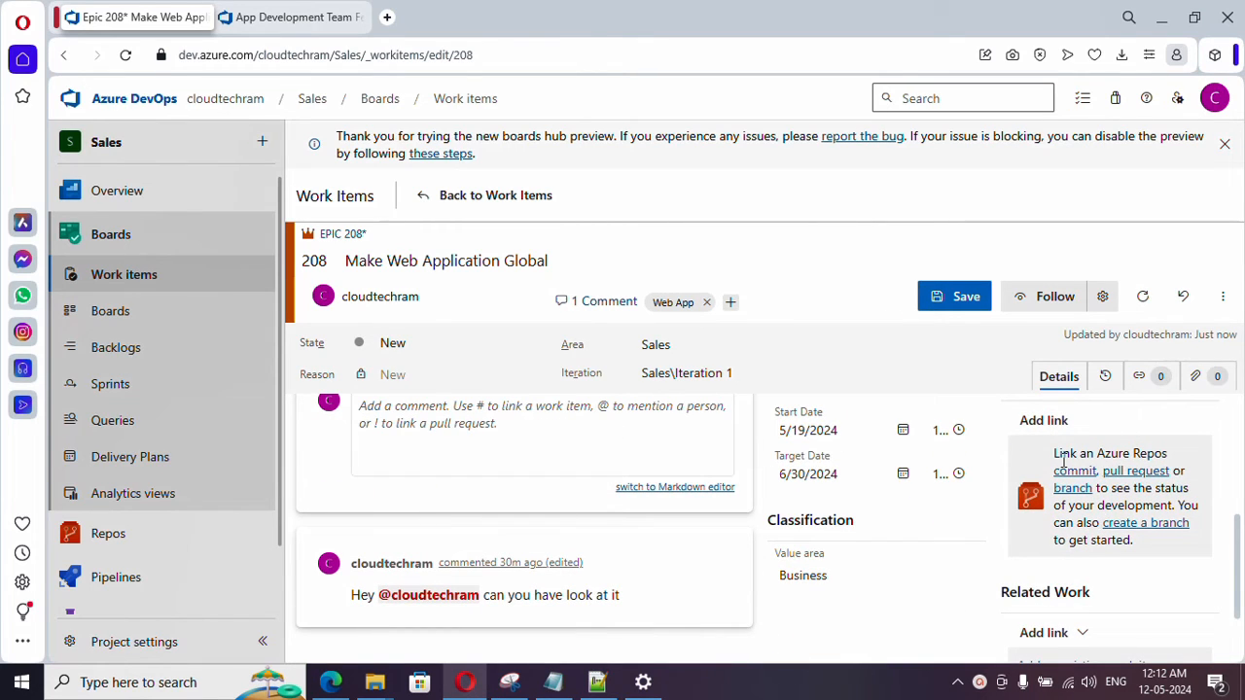
scroll(1087, 504, "up", 3)
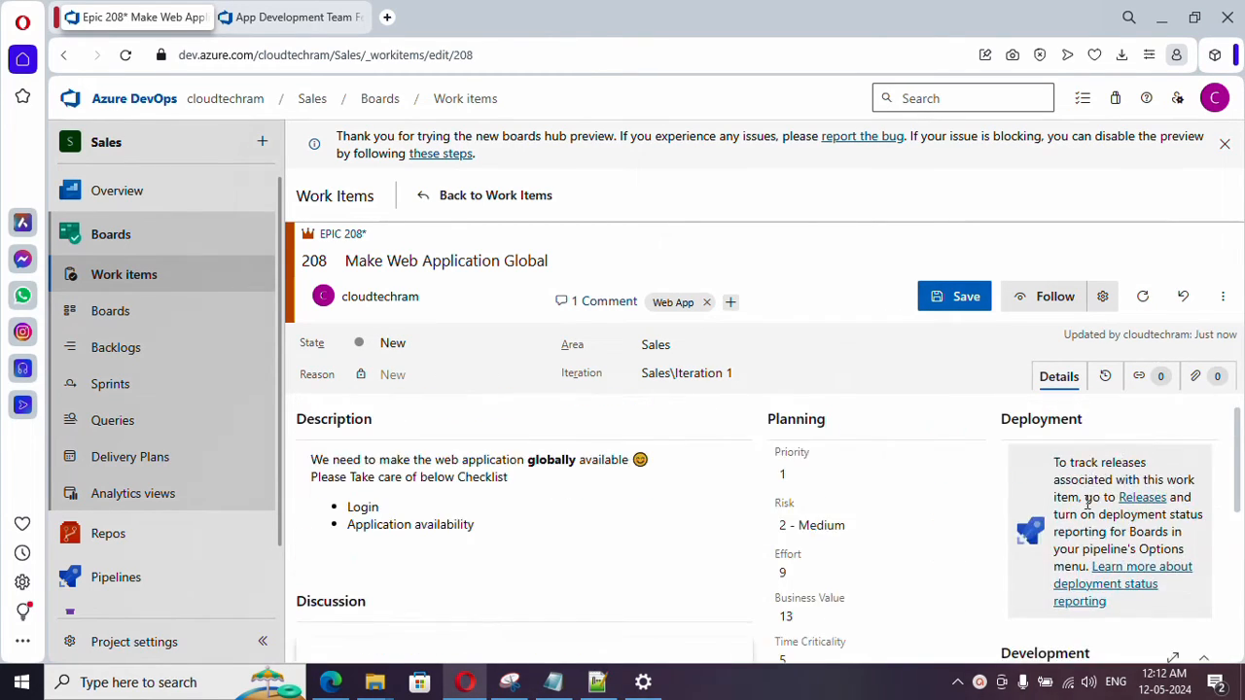
scroll(1087, 504, "down", 3)
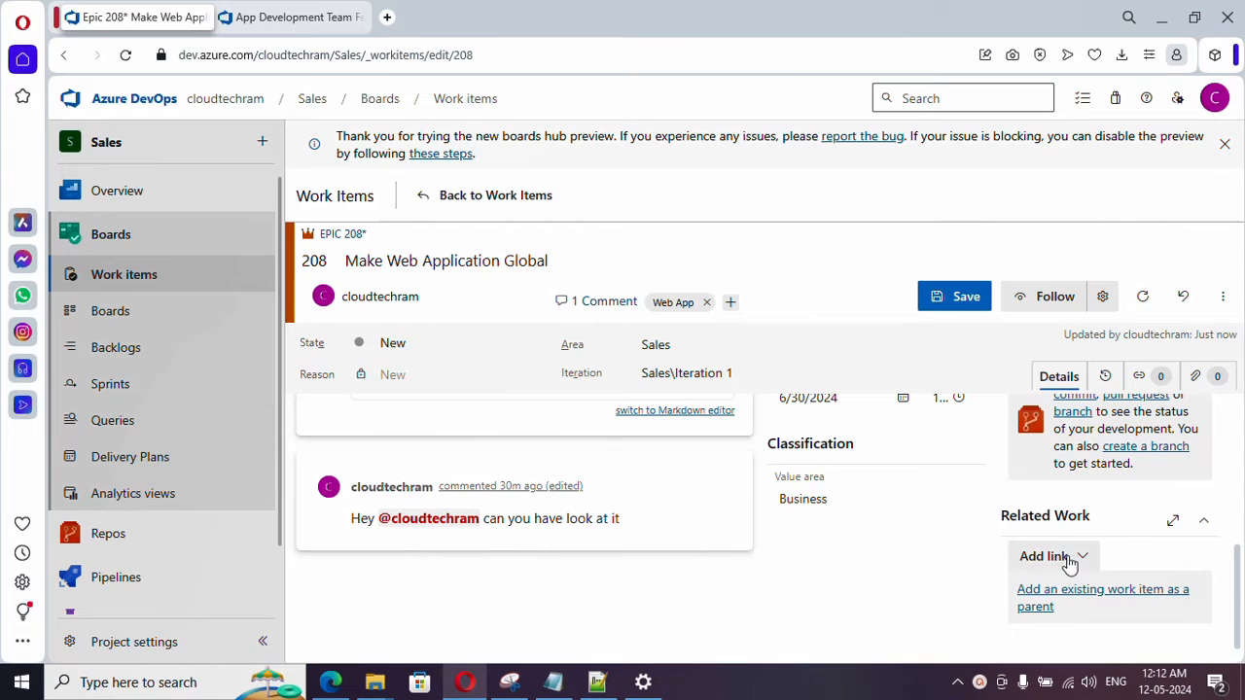
scroll(1111, 528, "up", 3)
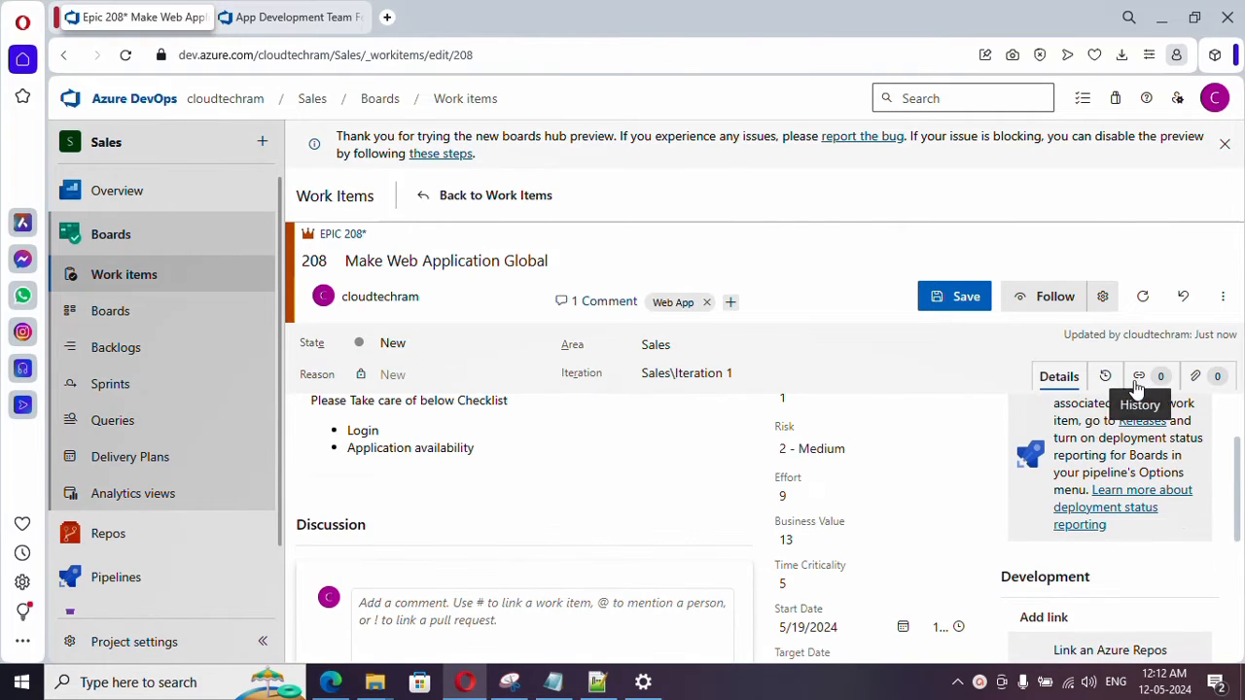
- Examine the epic's state graph and change history, and check the options for adding a link
left_click(1113, 381)
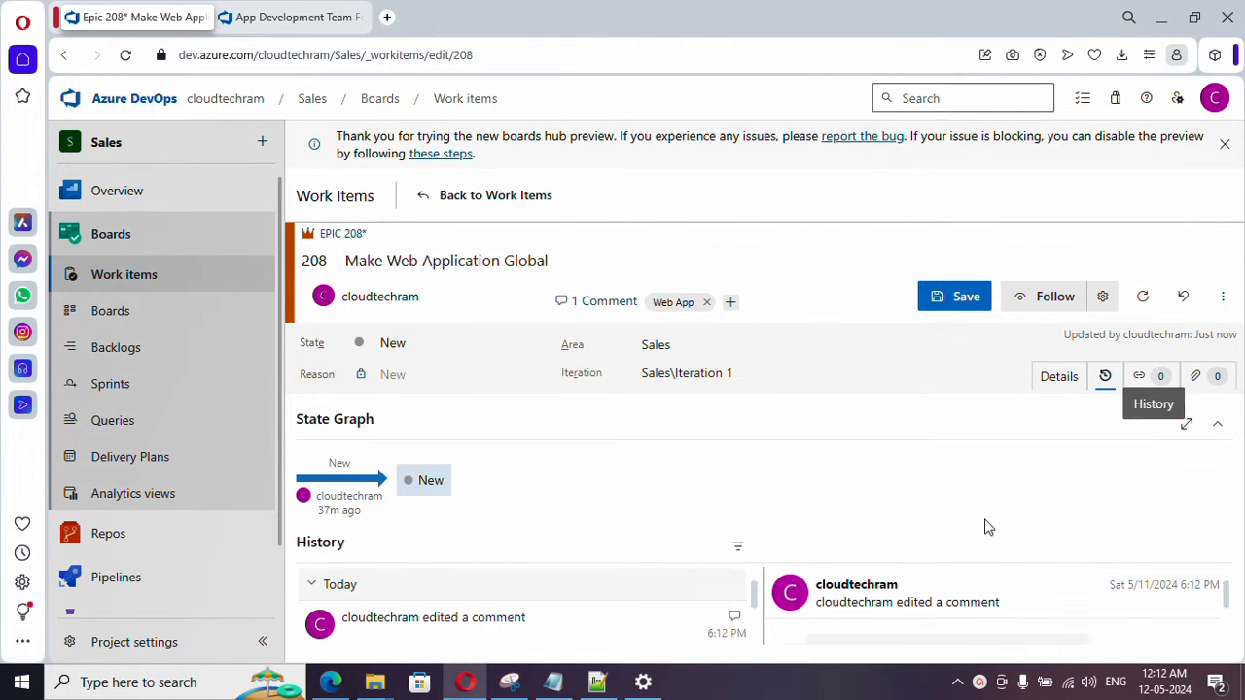
scroll(579, 612, "down", 3)
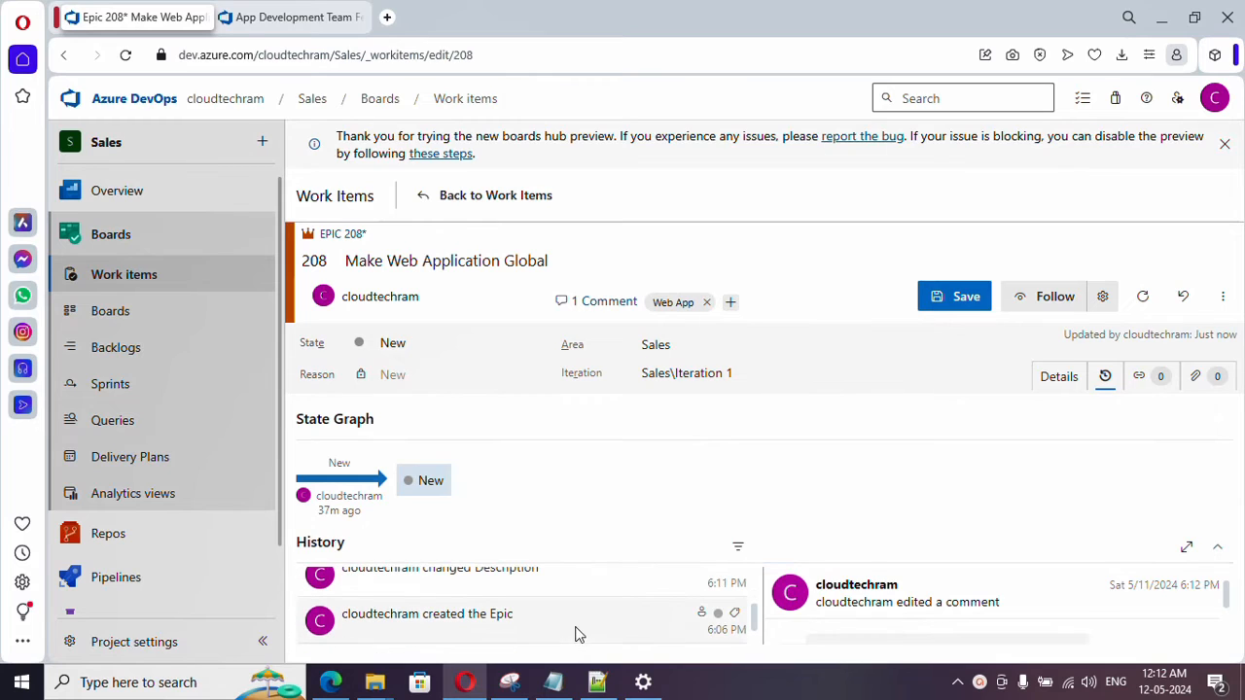
scroll(500, 630, "up", 2)
scroll(508, 630, "down", 2)
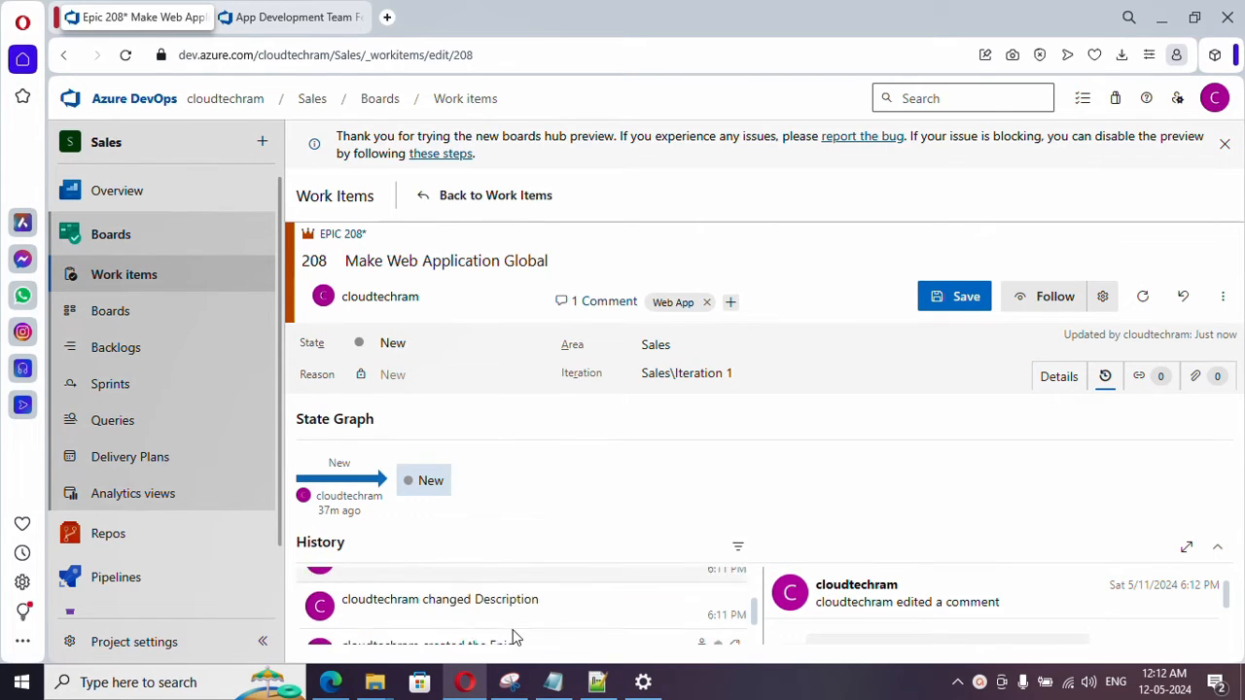
scroll(512, 603, "up", 2)
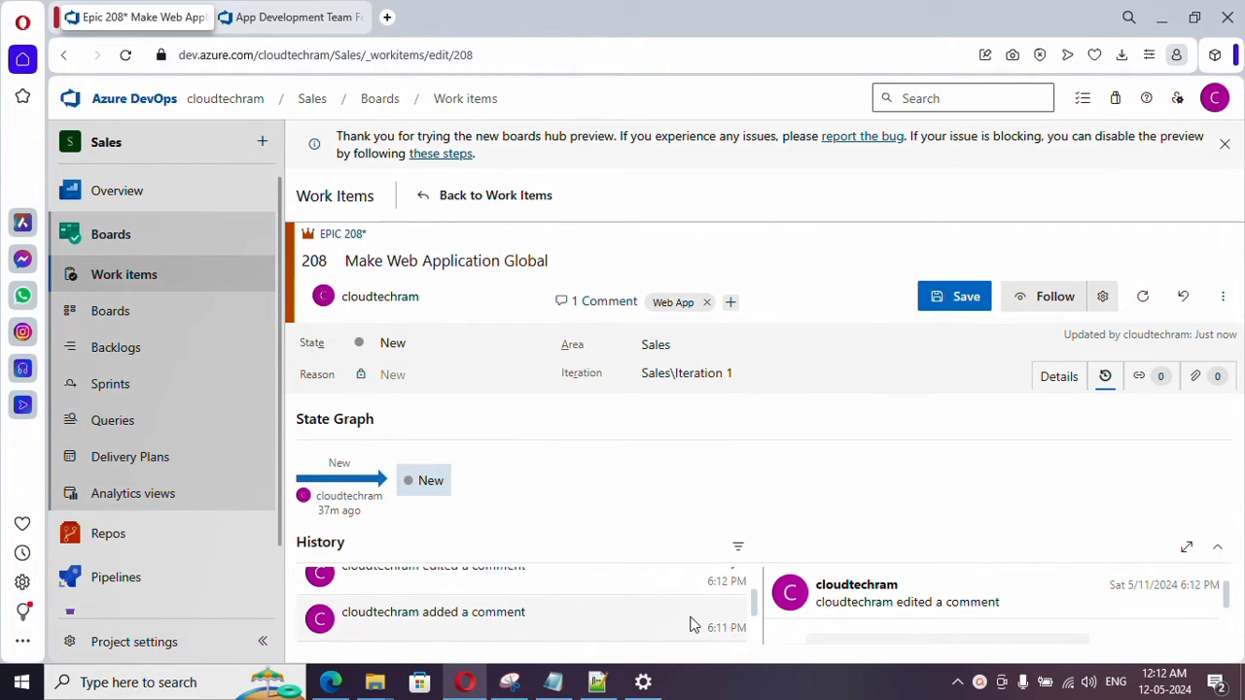
scroll(670, 624, "up", 1)
scroll(654, 622, "up", 1)
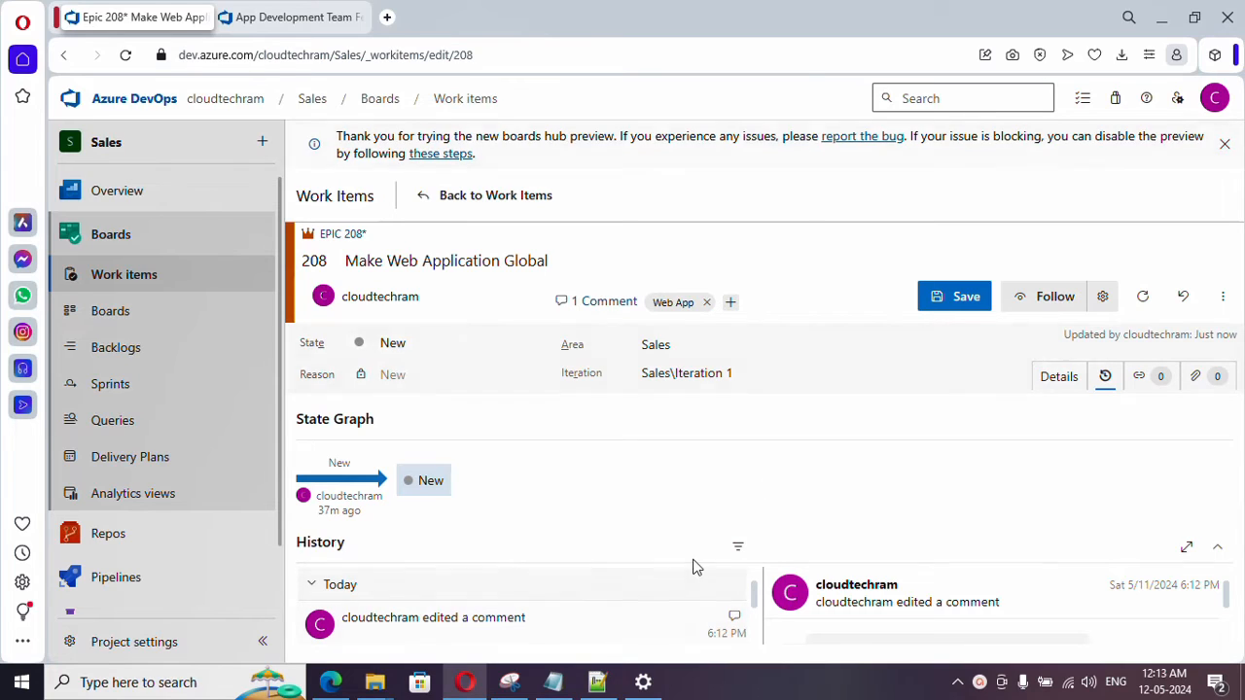
left_click(1162, 381)
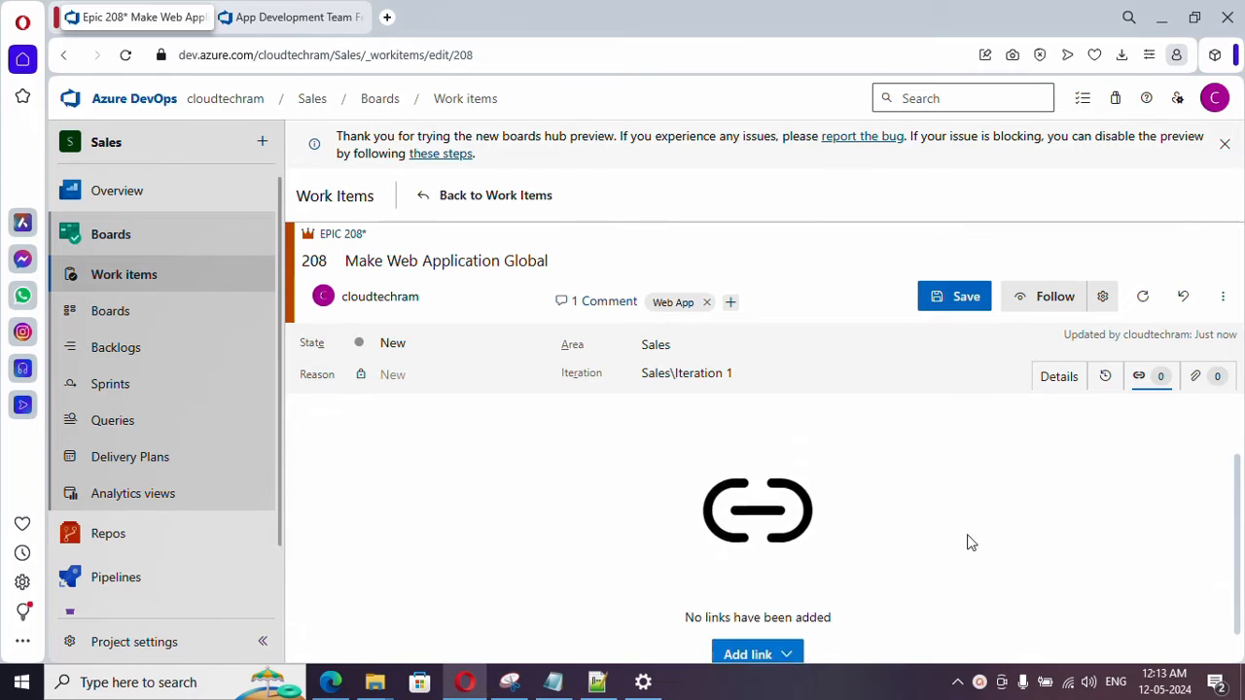
left_click(788, 639)
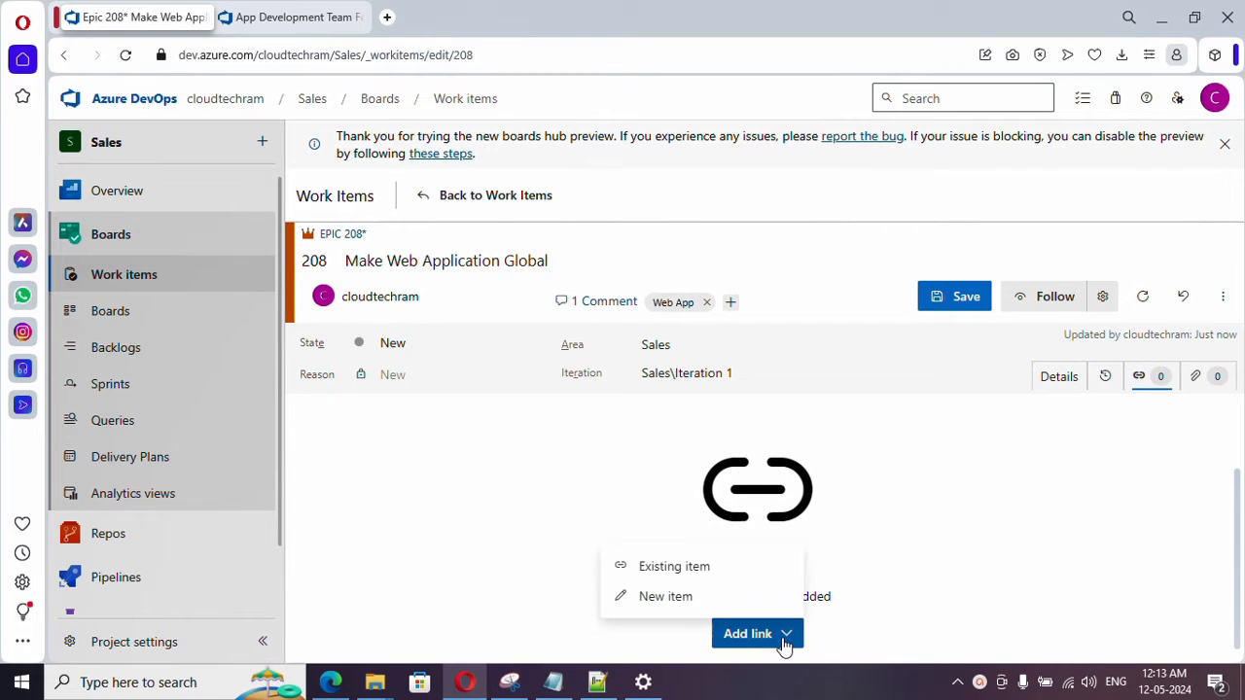
- Attach the image Day1Dev.png to the epic and save the epic from its details view
left_click(1194, 383)
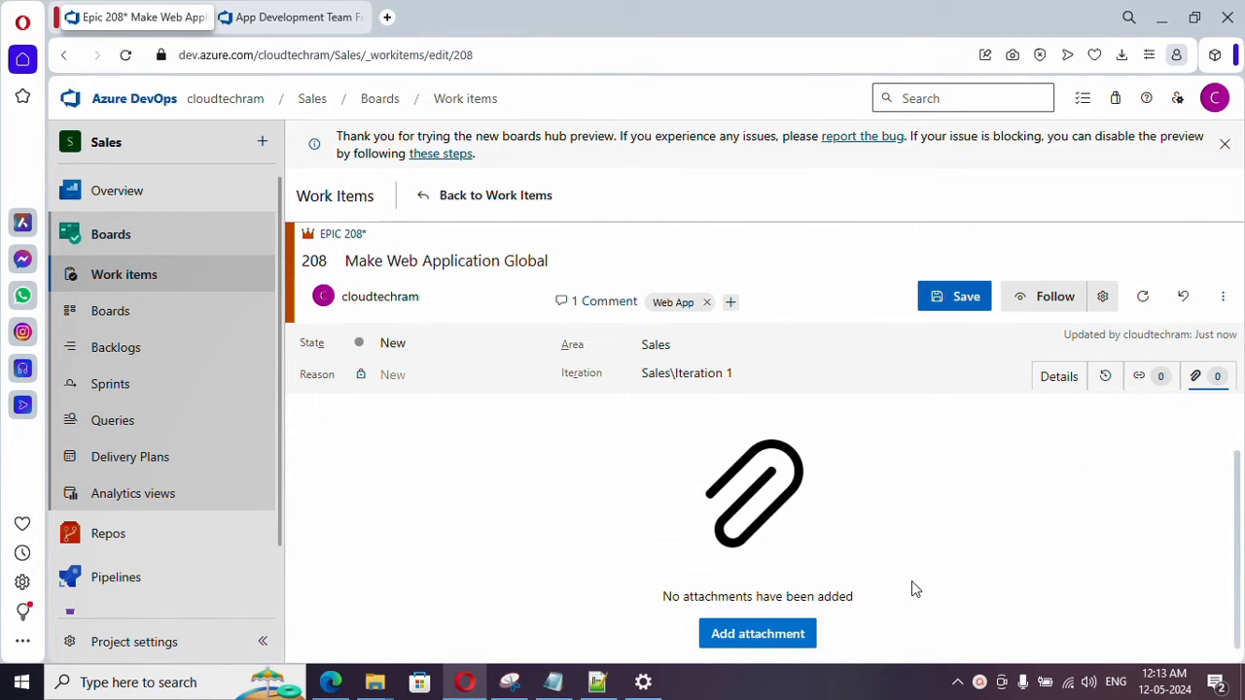
left_click(773, 637)
left_click(770, 469)
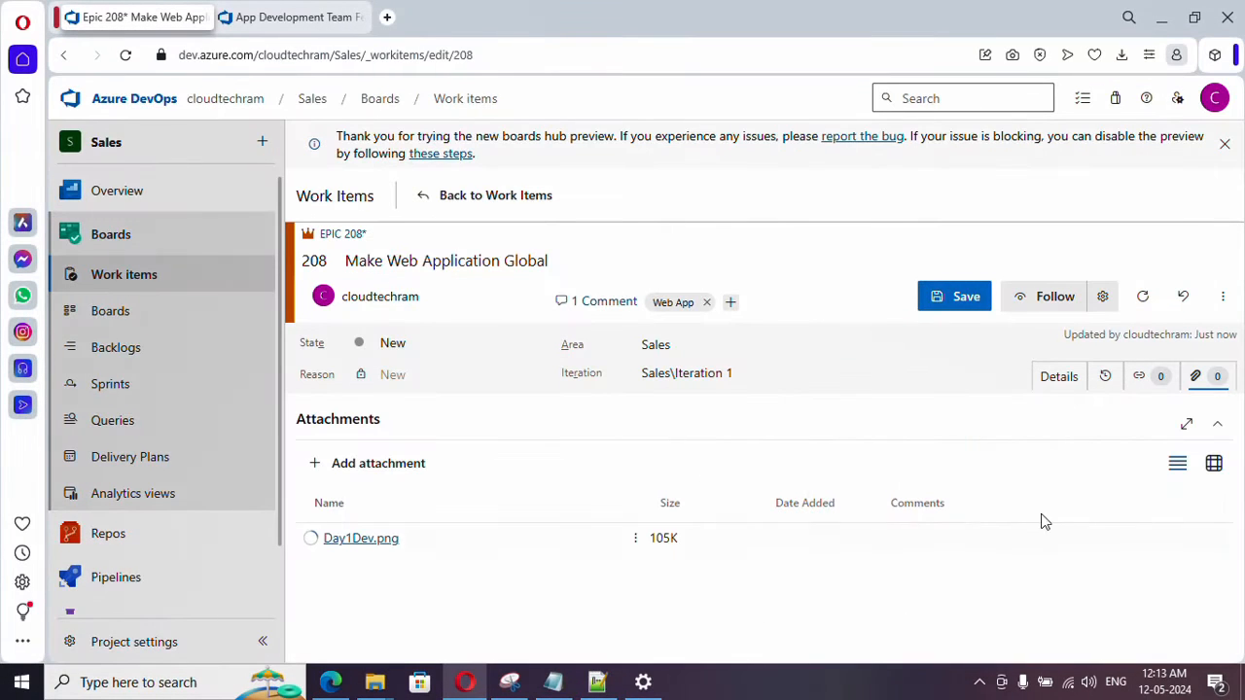
left_click(1065, 378)
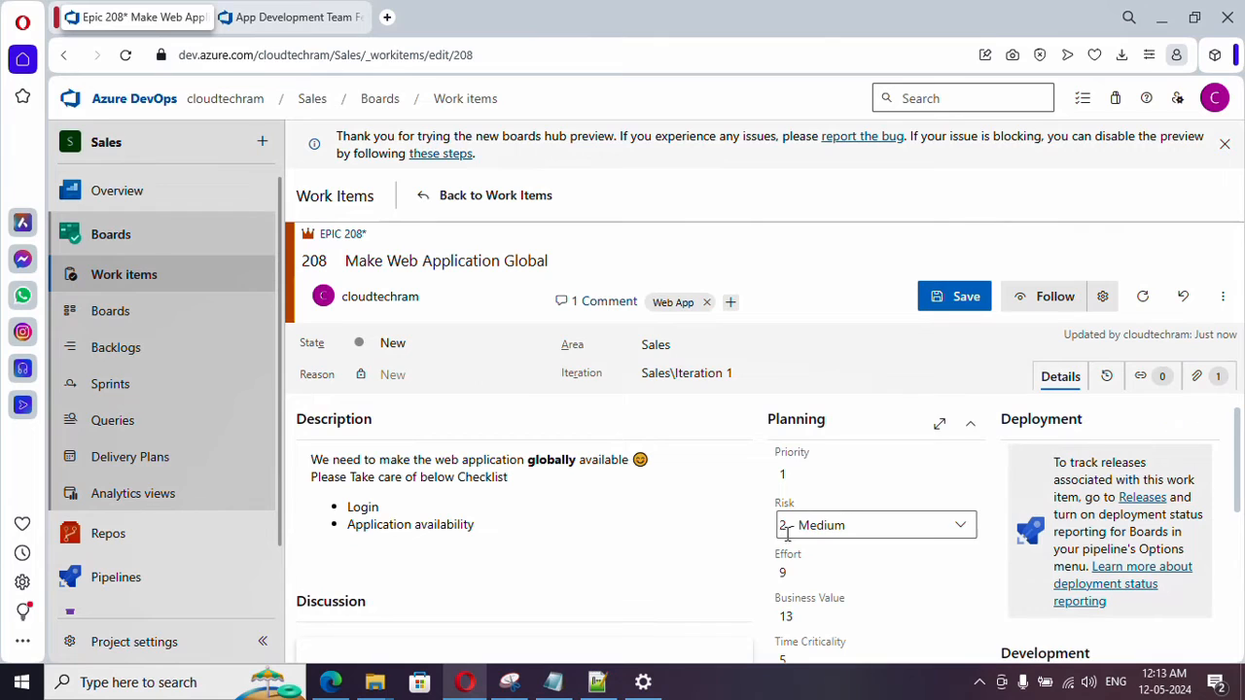
left_click(959, 301)
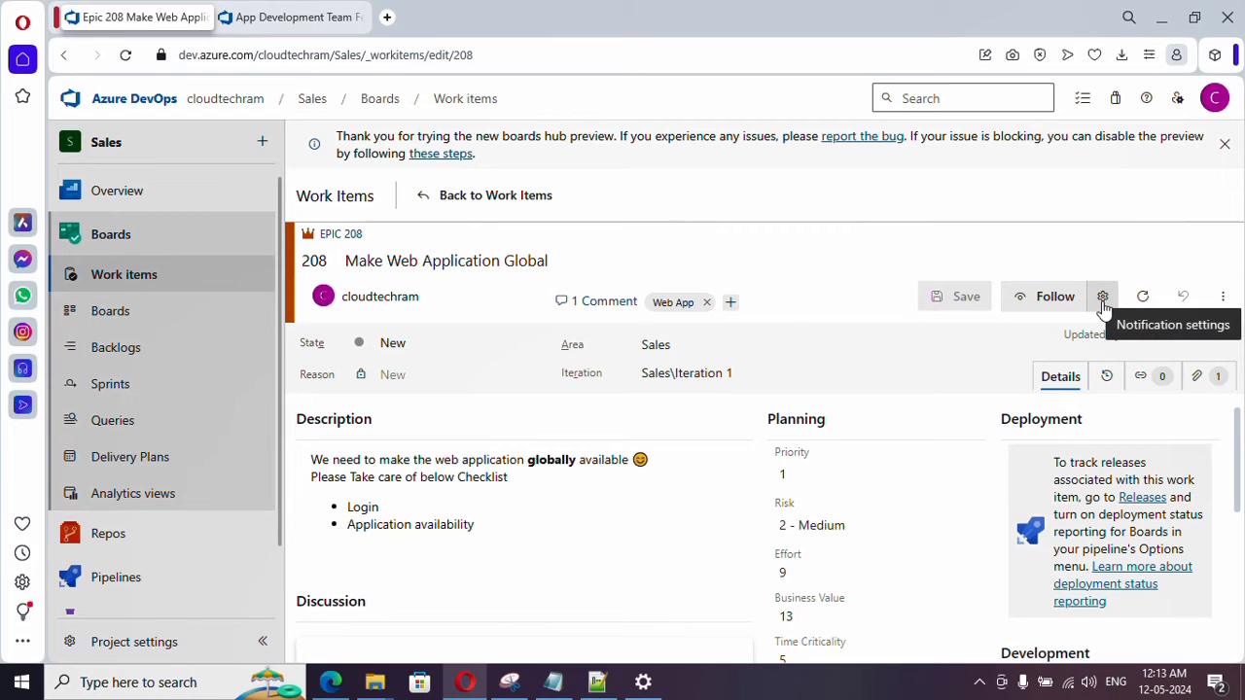
- Review the Not Subscribed, Subscribed and Custom options in the epic's notification settings, including the custom events, and leave without saving
left_click(1102, 297)
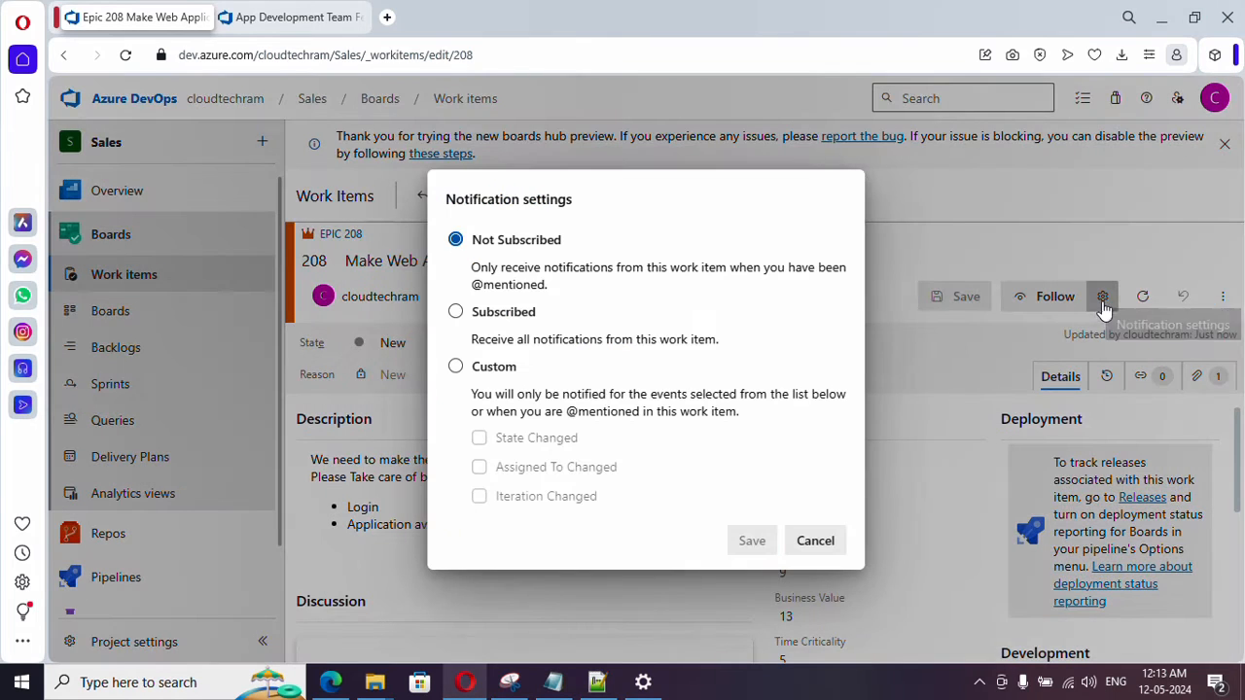
left_click(508, 317)
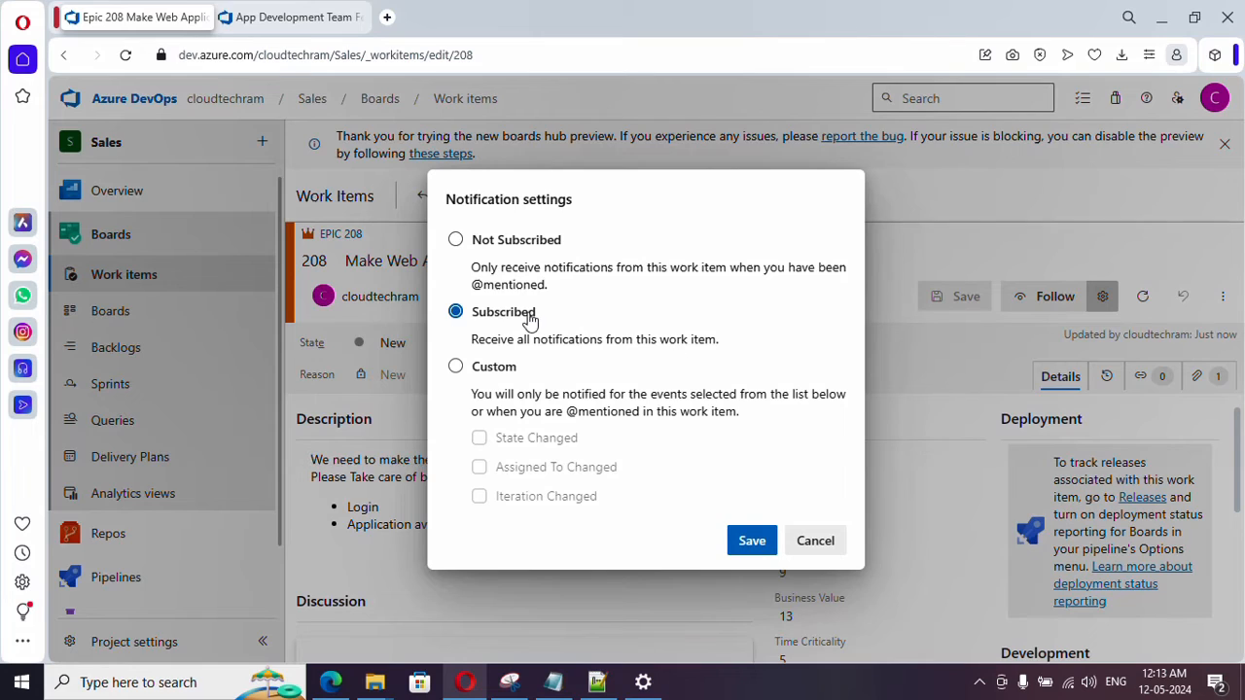
left_click(491, 374)
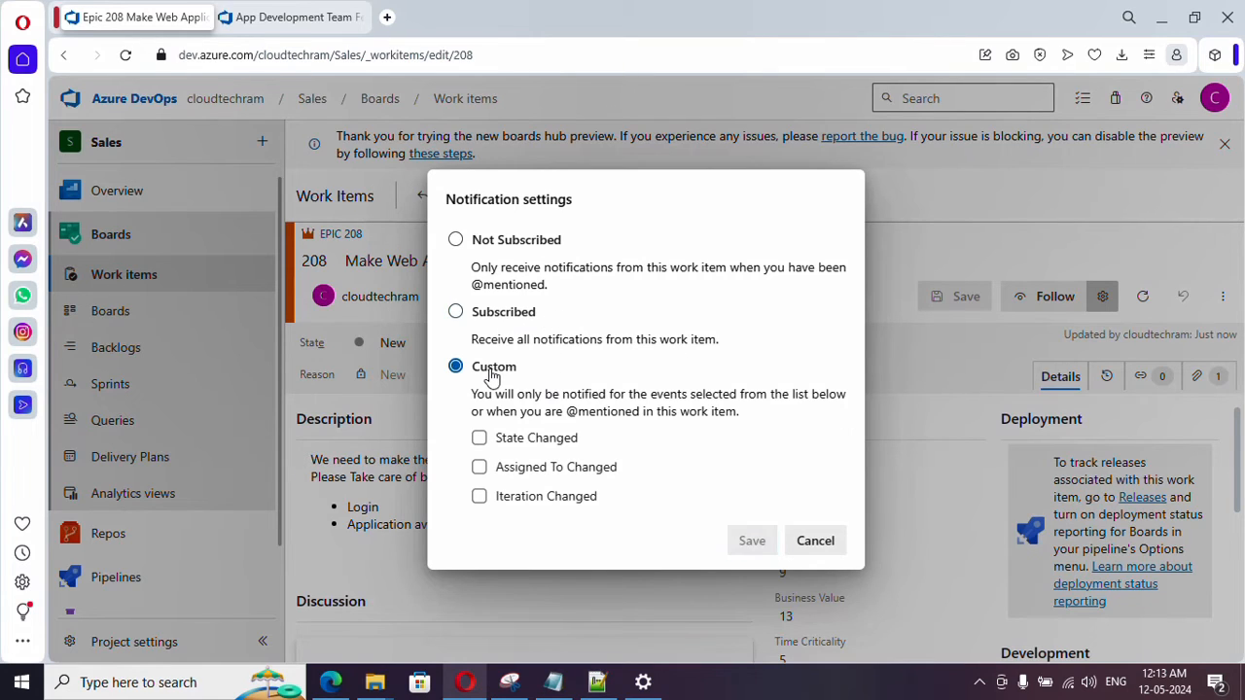
left_click(526, 444)
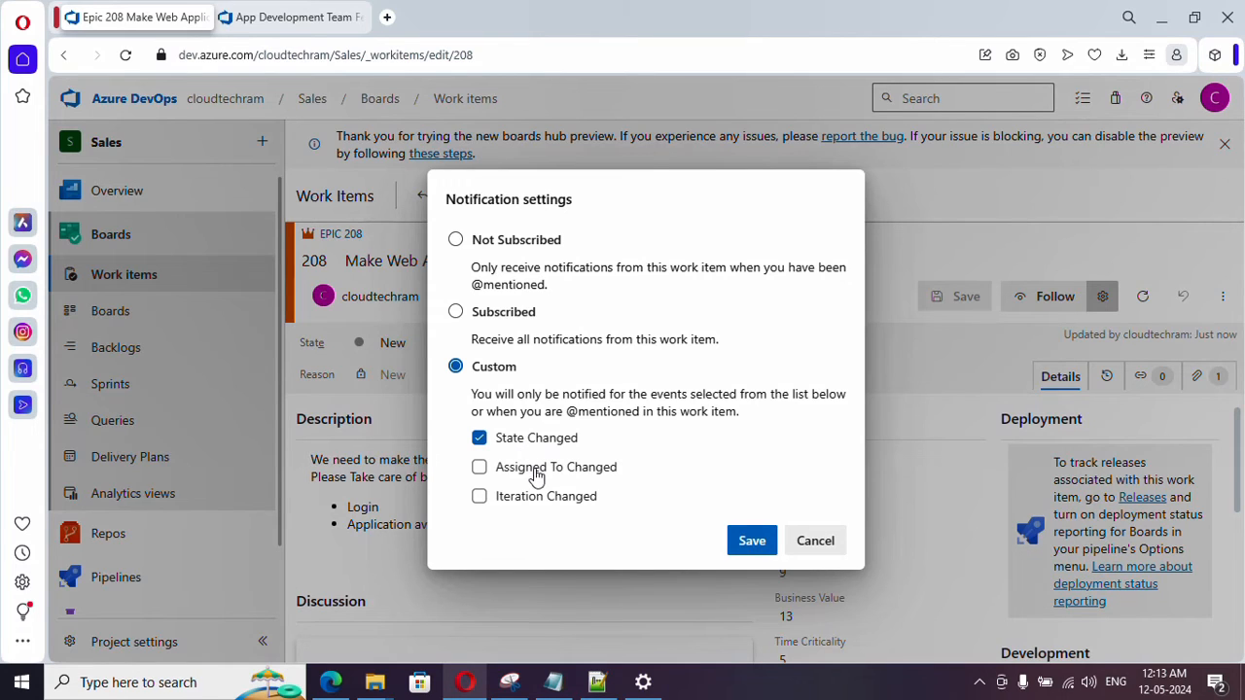
left_click(535, 475)
left_click(511, 243)
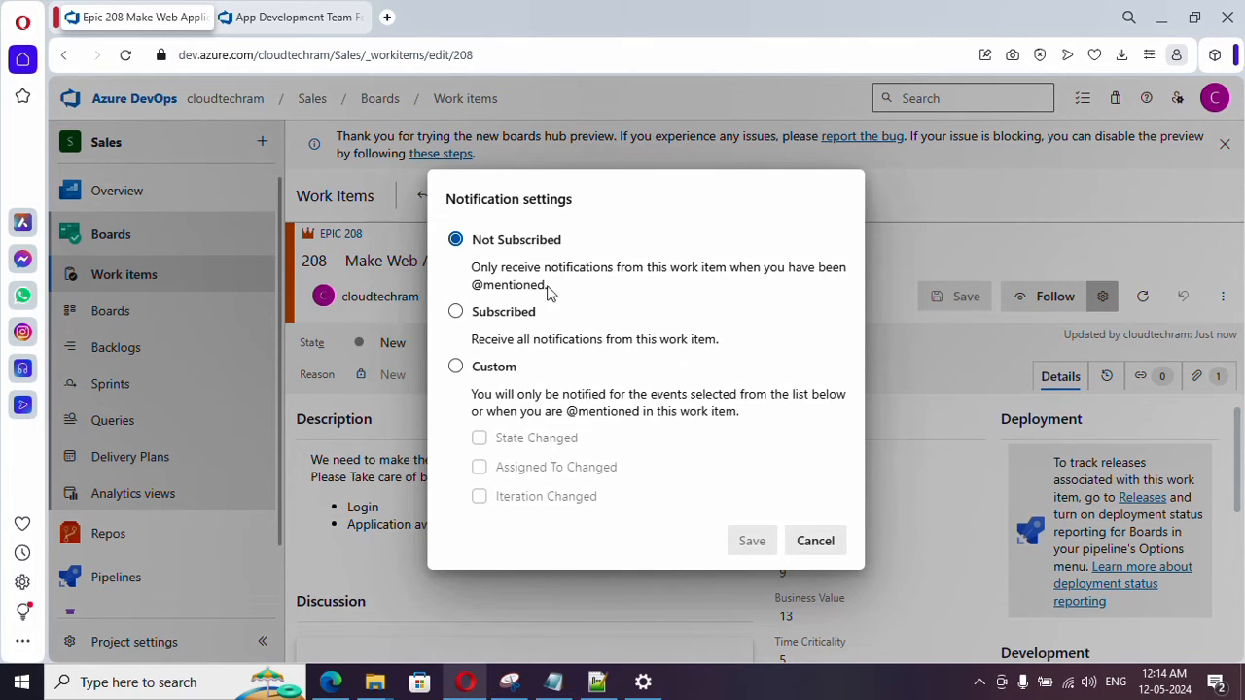
left_click_drag(548, 286, 468, 271)
left_click_drag(548, 286, 468, 271)
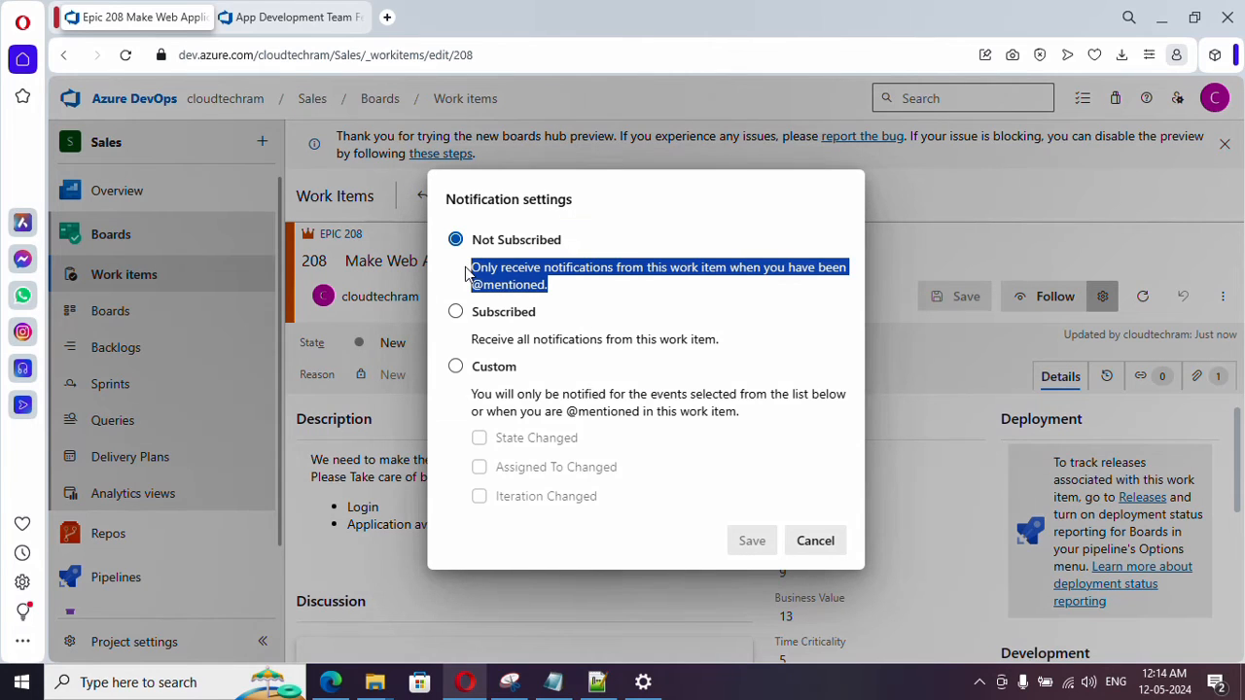
left_click(815, 540)
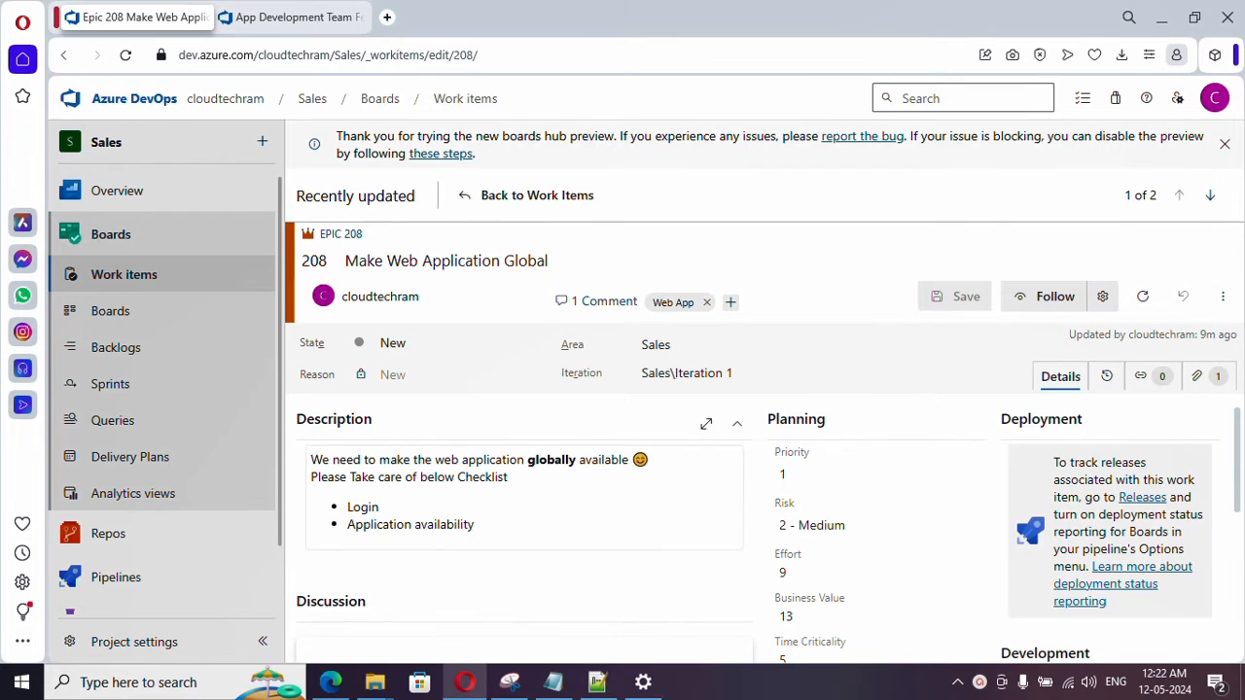
- Return to the work items list and view the types available for a new work item
left_click(556, 200)
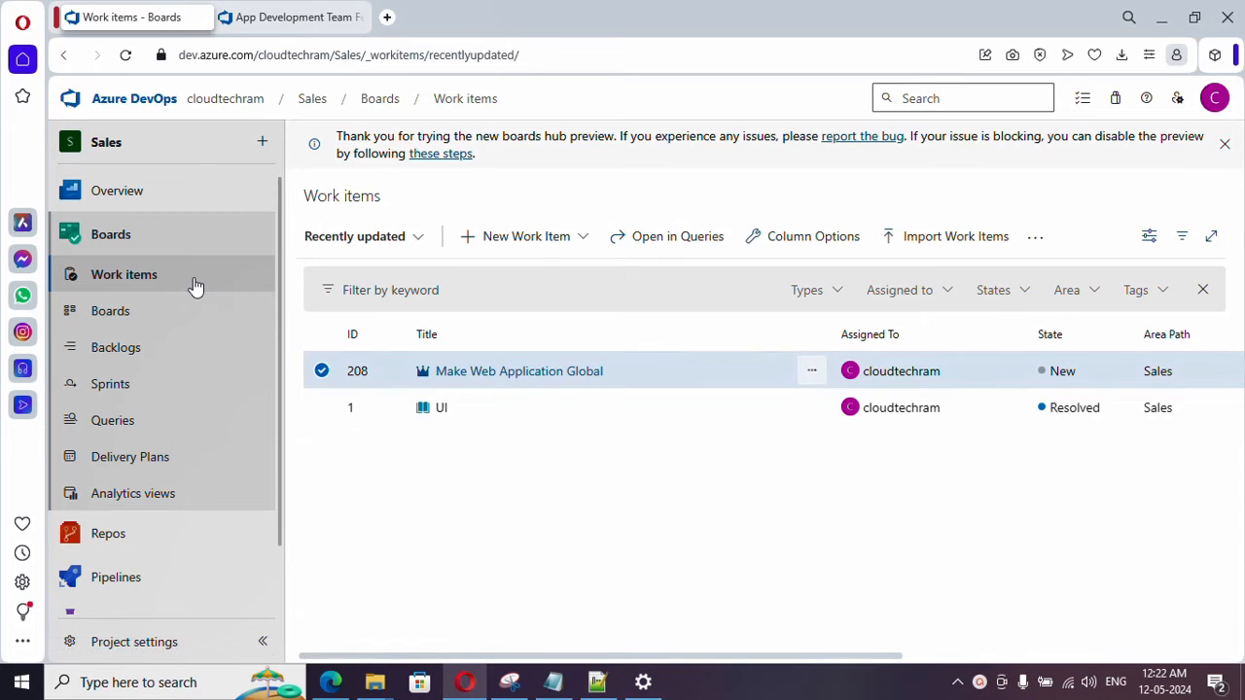
left_click(512, 243)
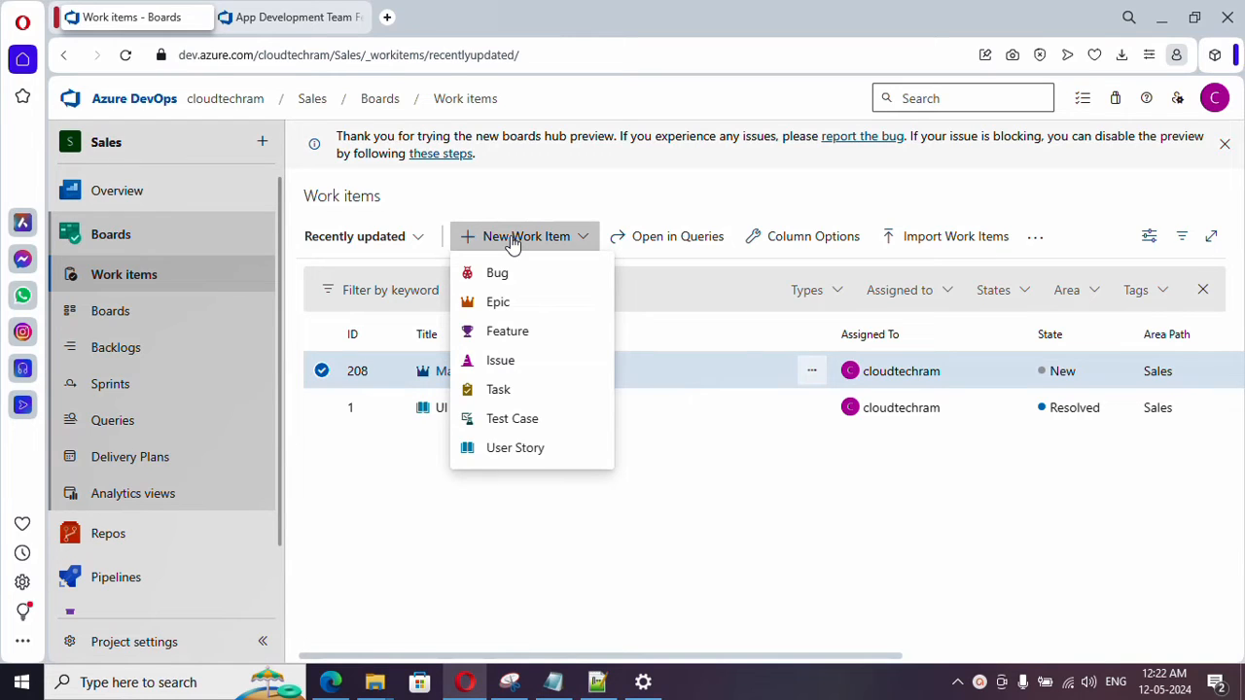
- Check which backlog levels can be shown on the Sales Team board and on its backlog
left_click(139, 319)
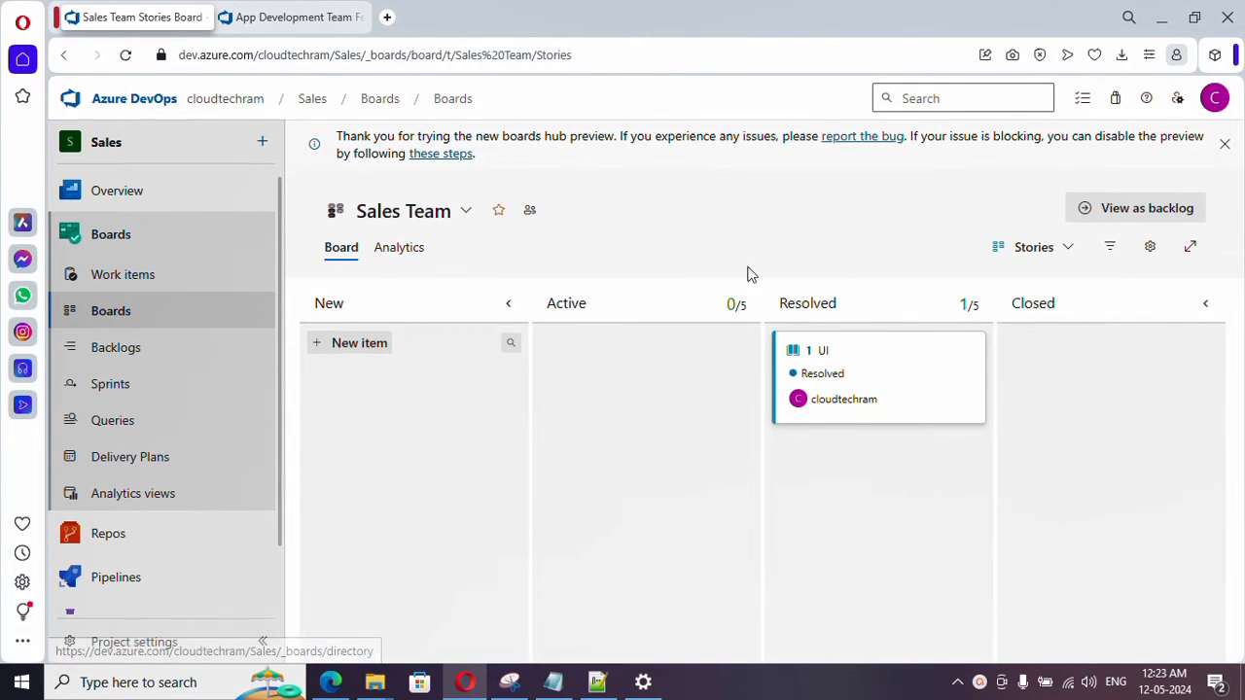
left_click(1034, 251)
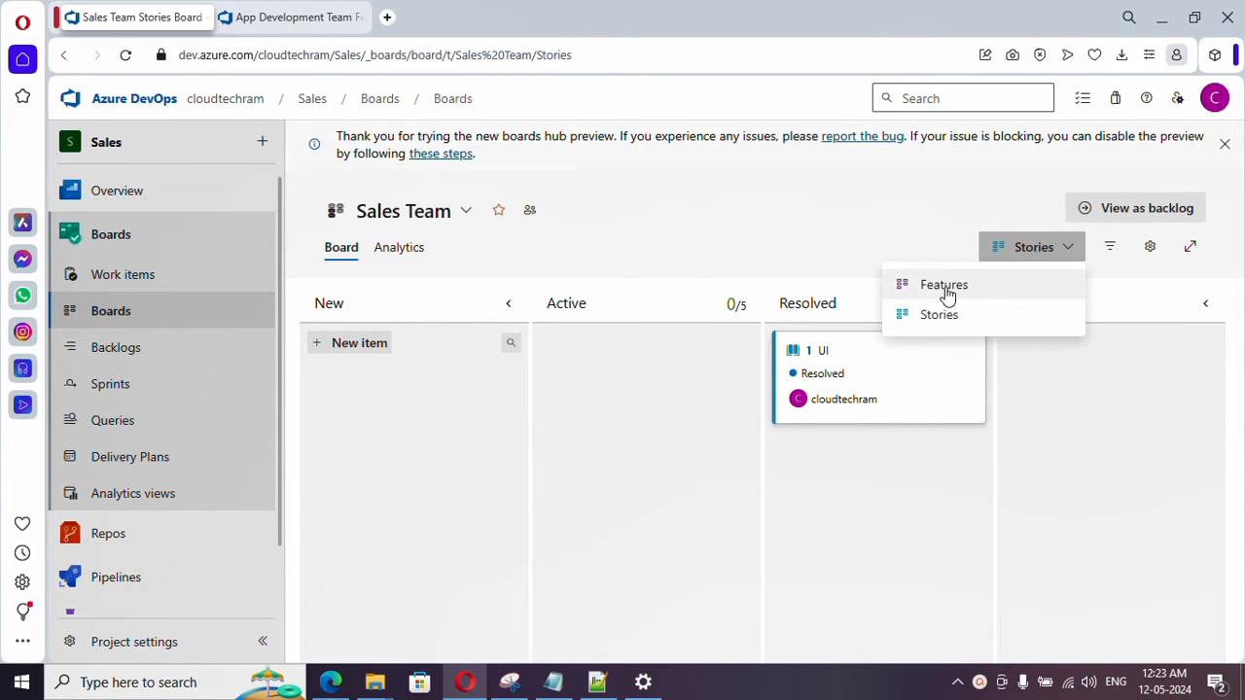
left_click(164, 351)
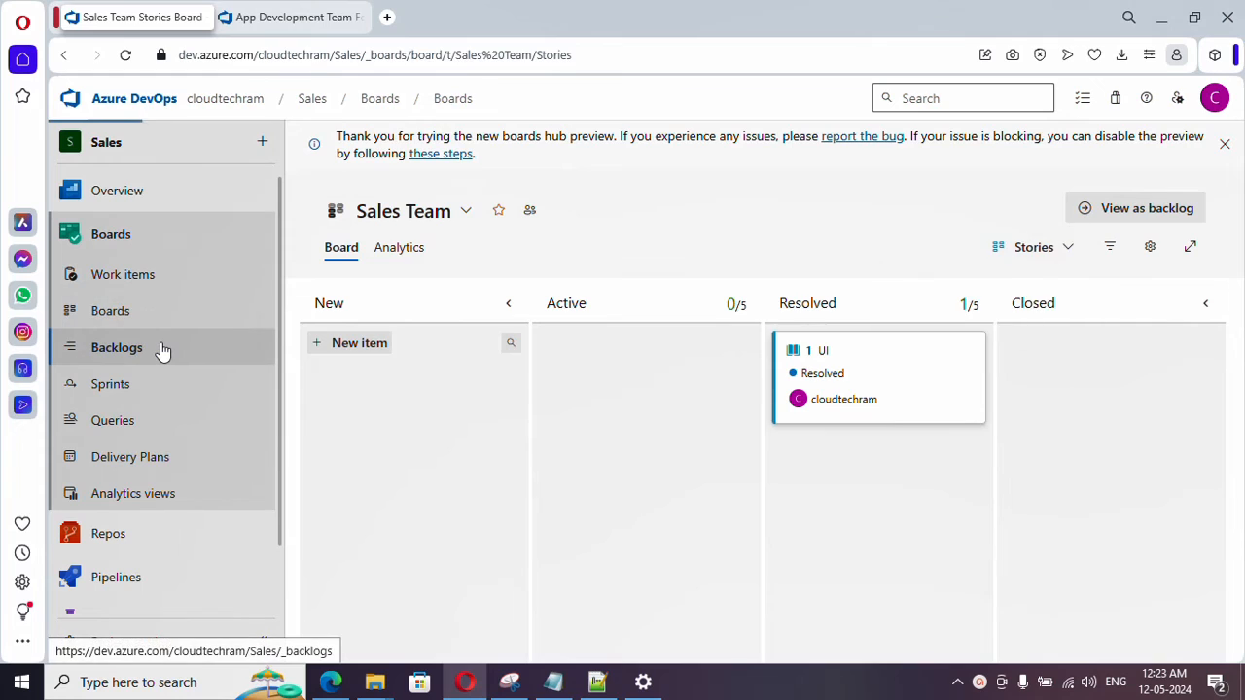
left_click(993, 272)
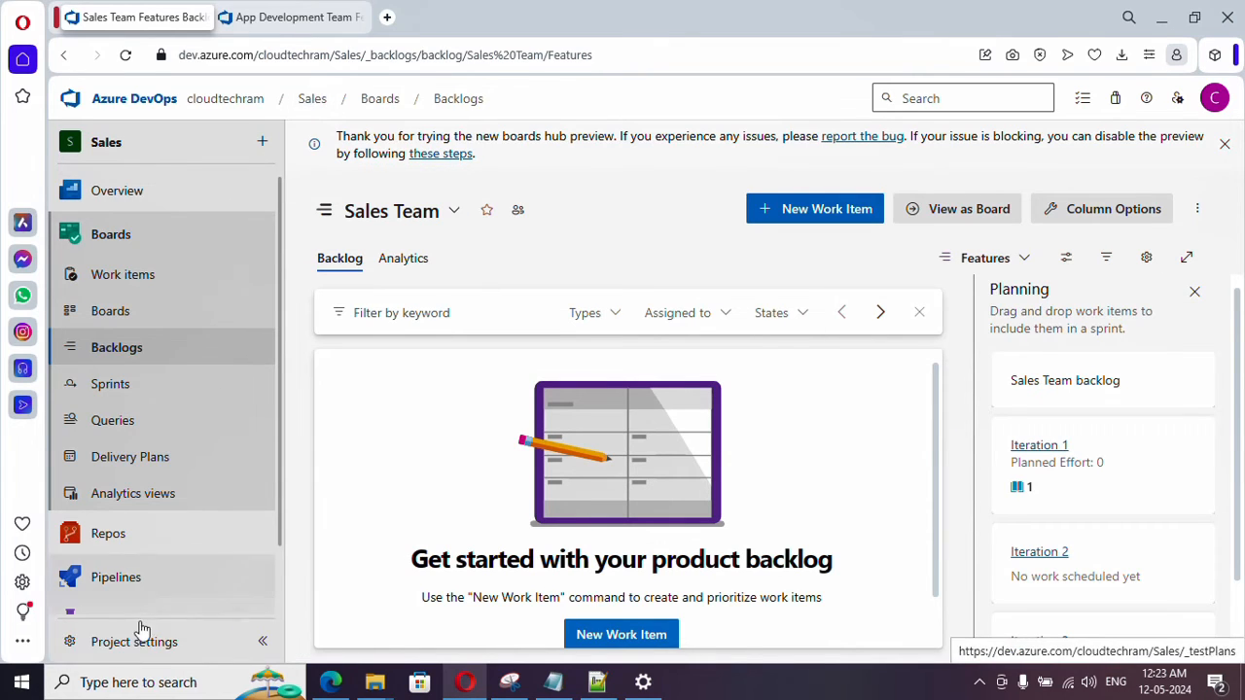
- Enable Epics as a backlog navigation level in the Sales project's team configuration
left_click(139, 647)
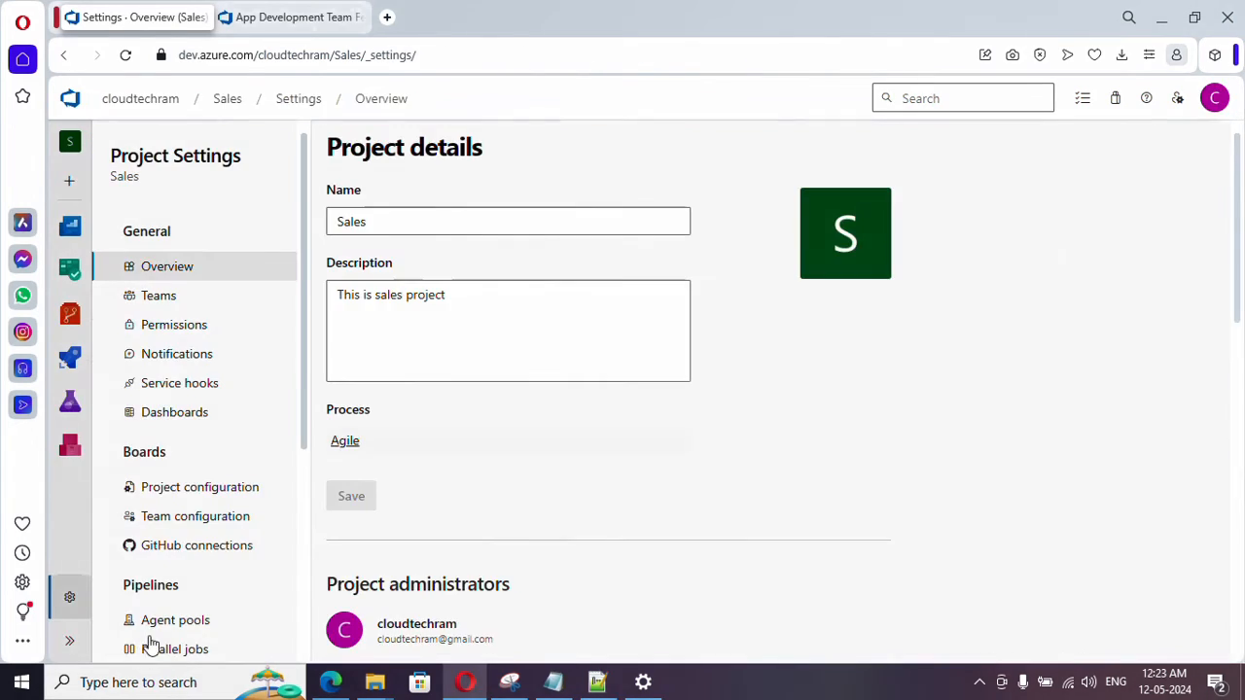
left_click(195, 522)
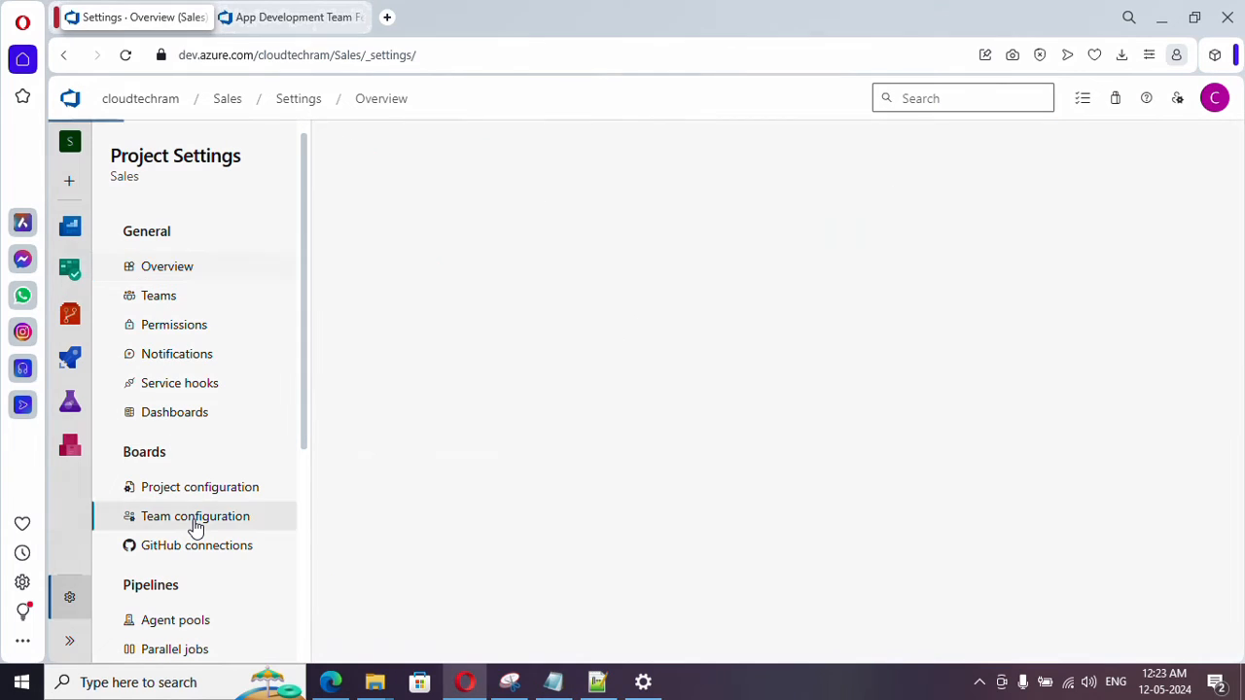
left_click(352, 308)
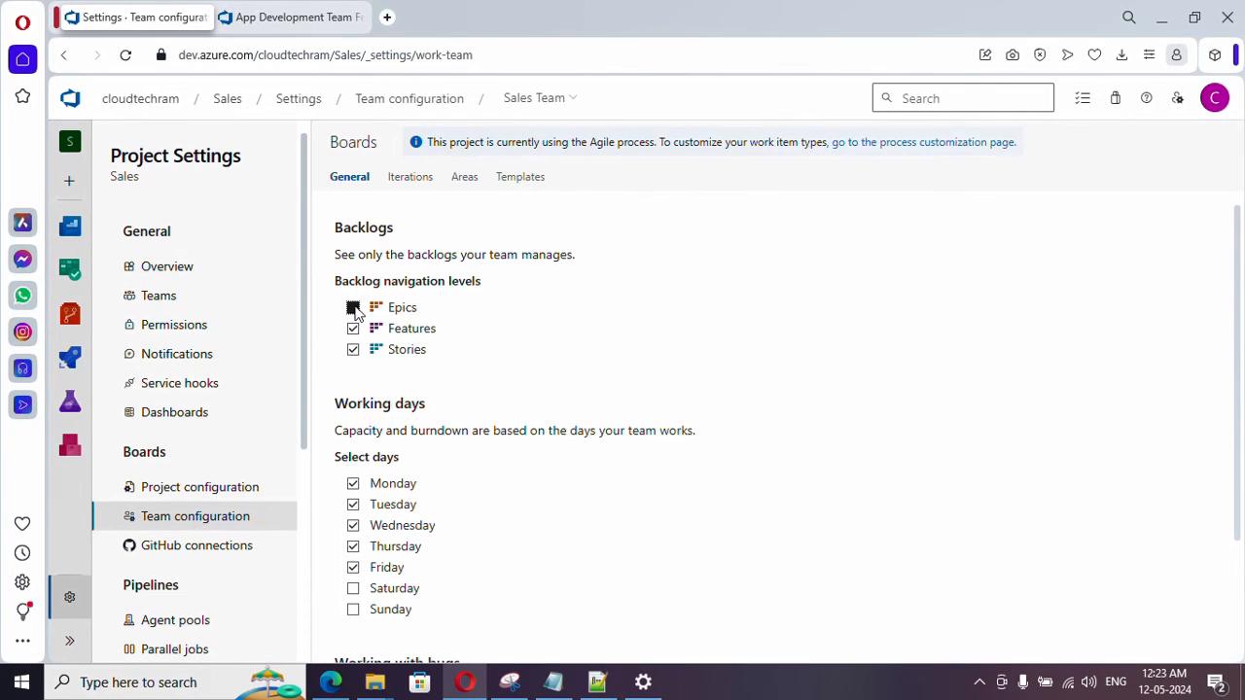
double_click(339, 230)
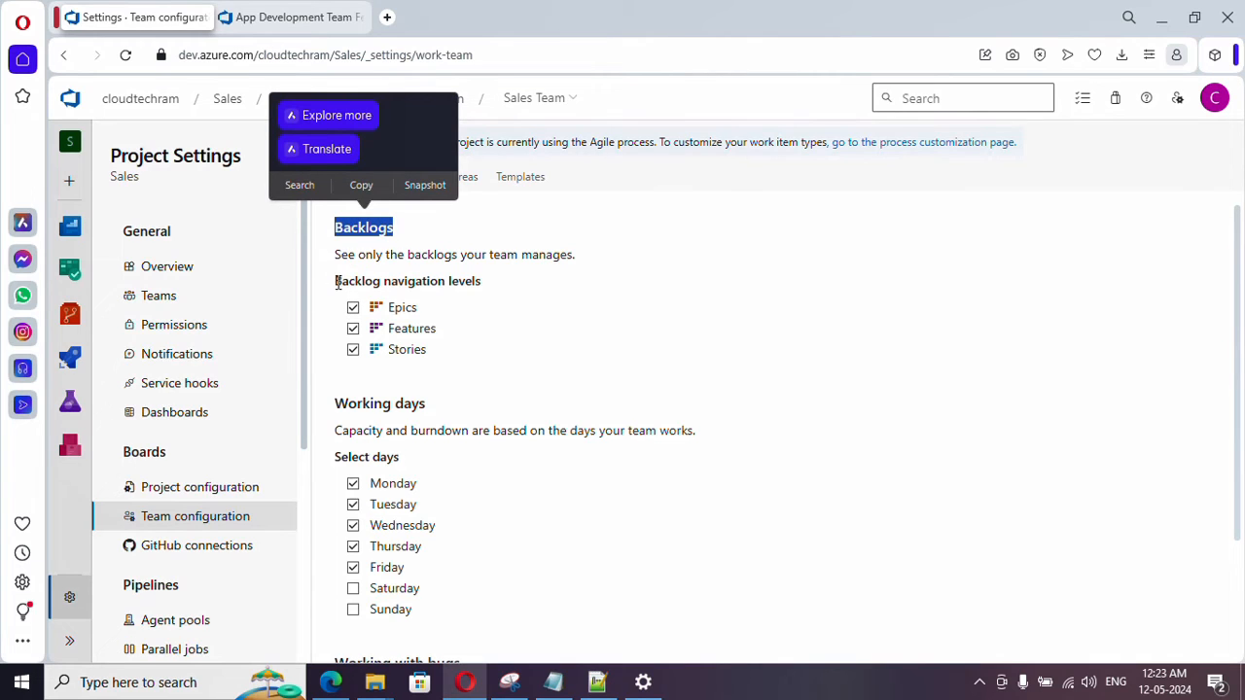
left_click_drag(337, 282, 486, 309)
left_click(399, 290)
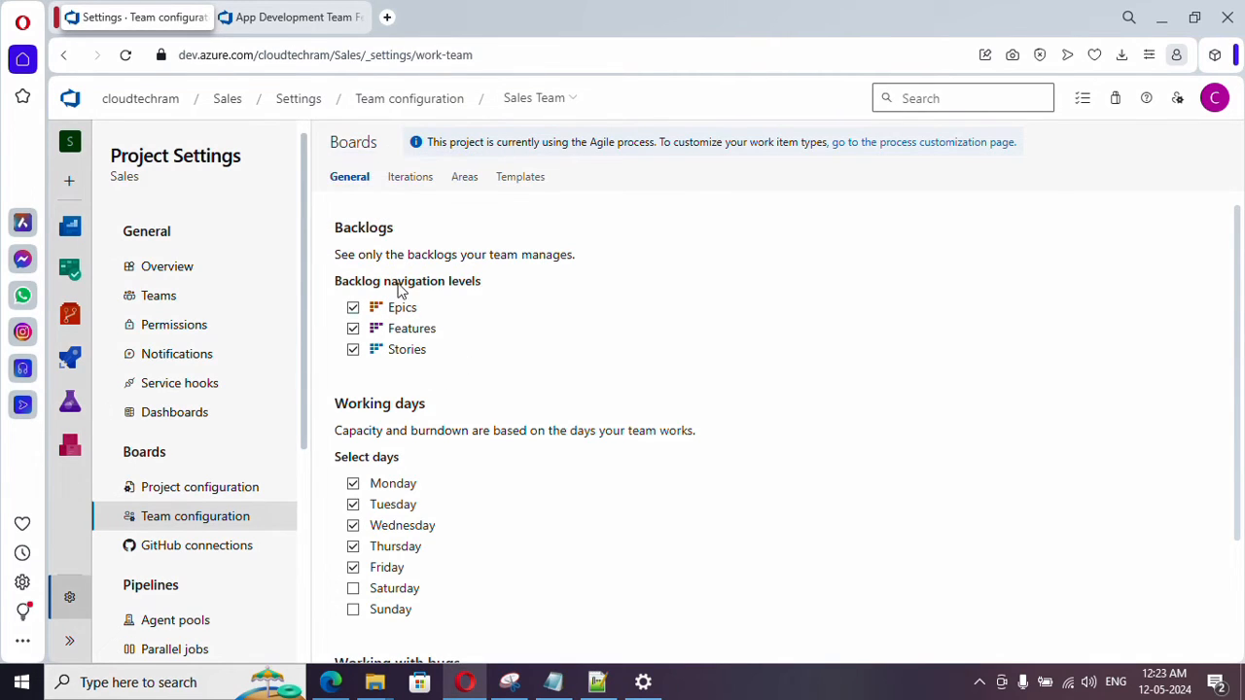
- Return to the Sales Team board and show it at the Epics level
mouse_move(70, 269)
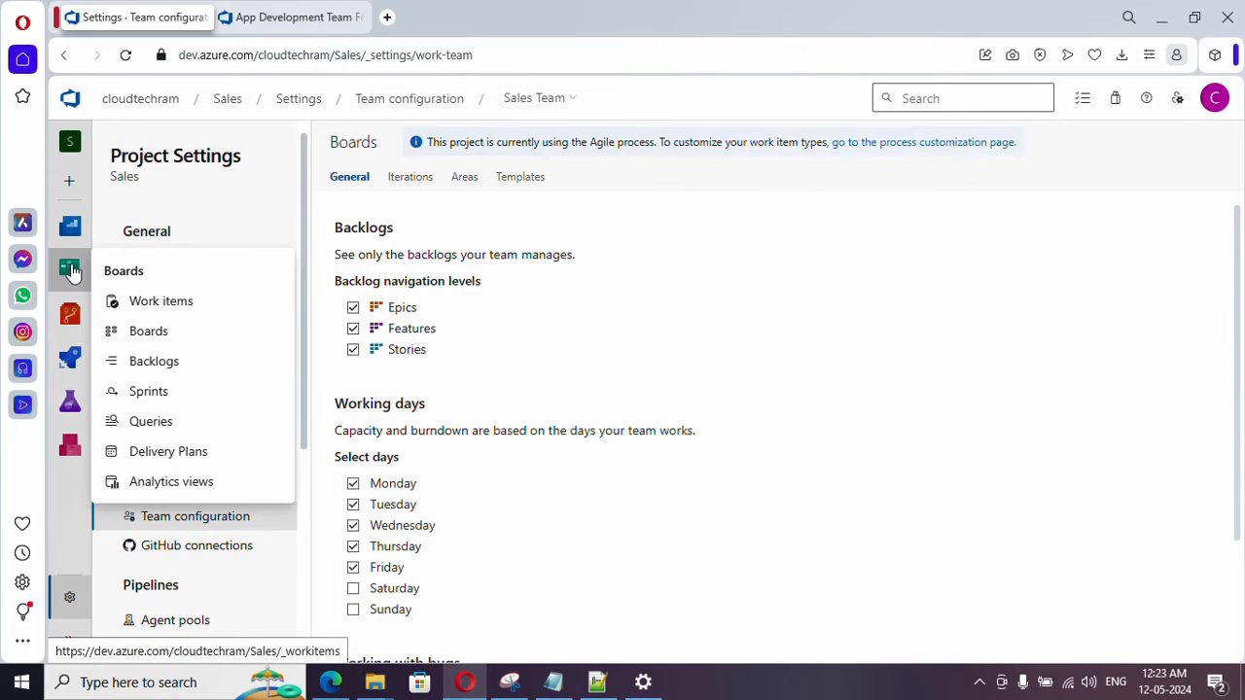
left_click(165, 330)
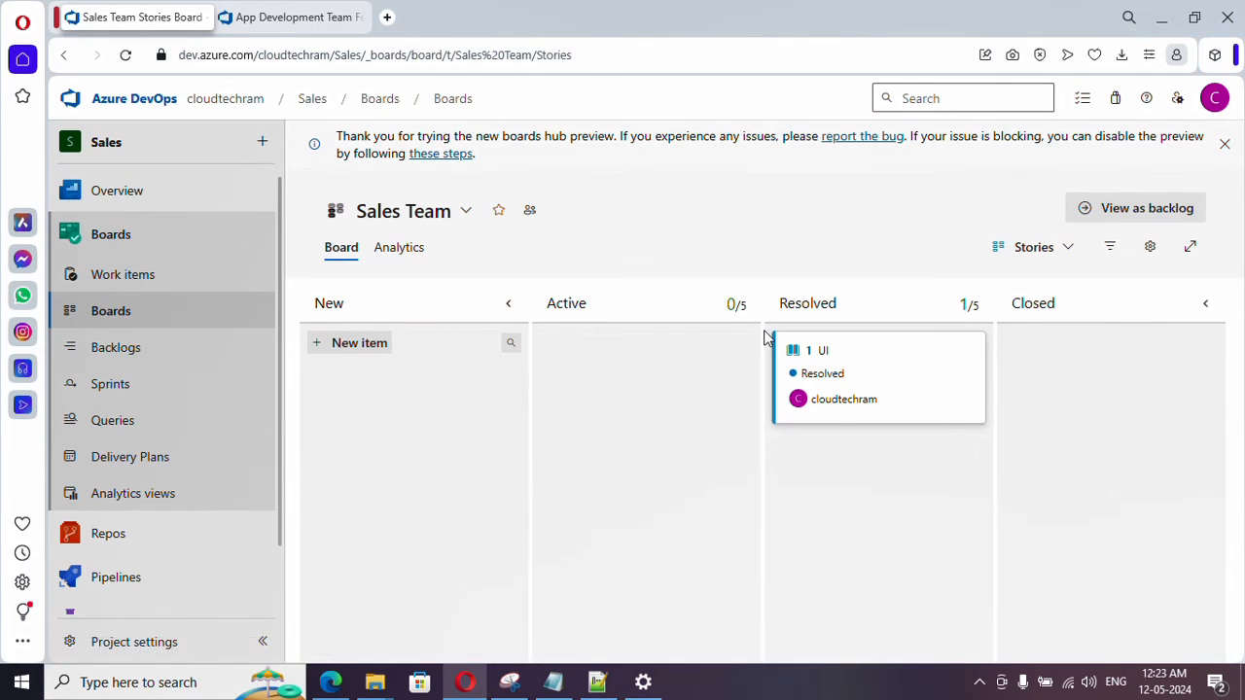
left_click(1029, 246)
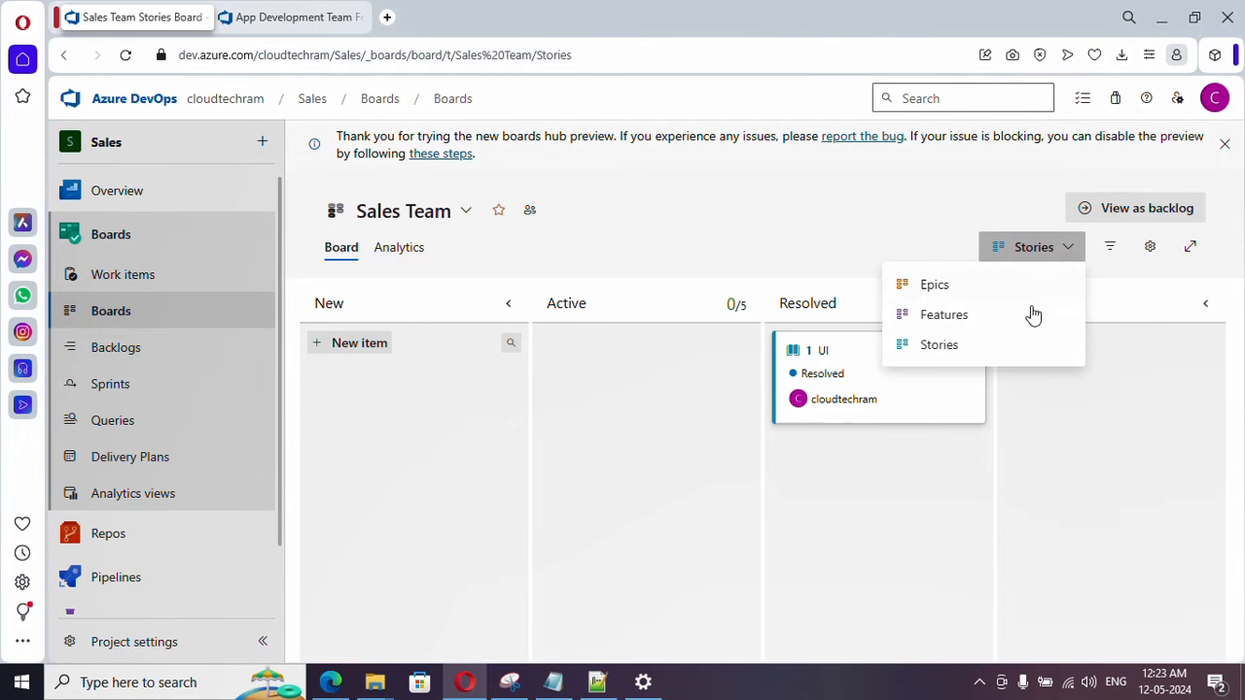
left_click(936, 285)
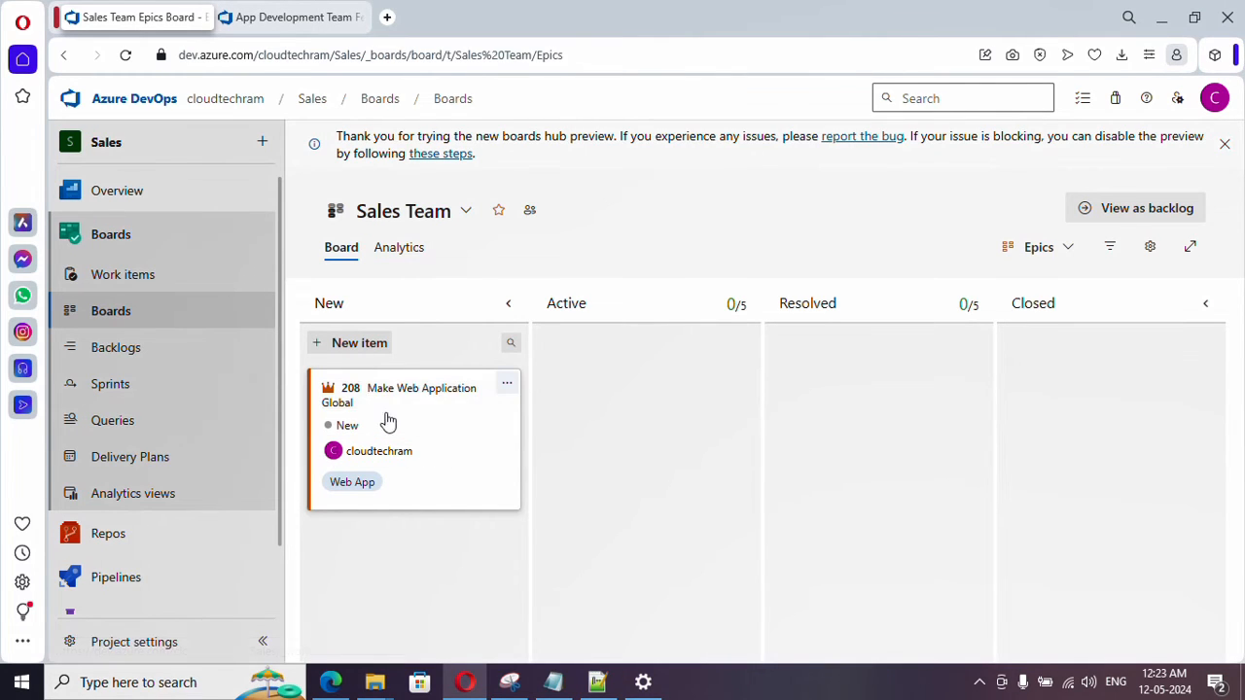
- Add a new epic titled "test" to the New column of the Epics board
left_click(362, 344)
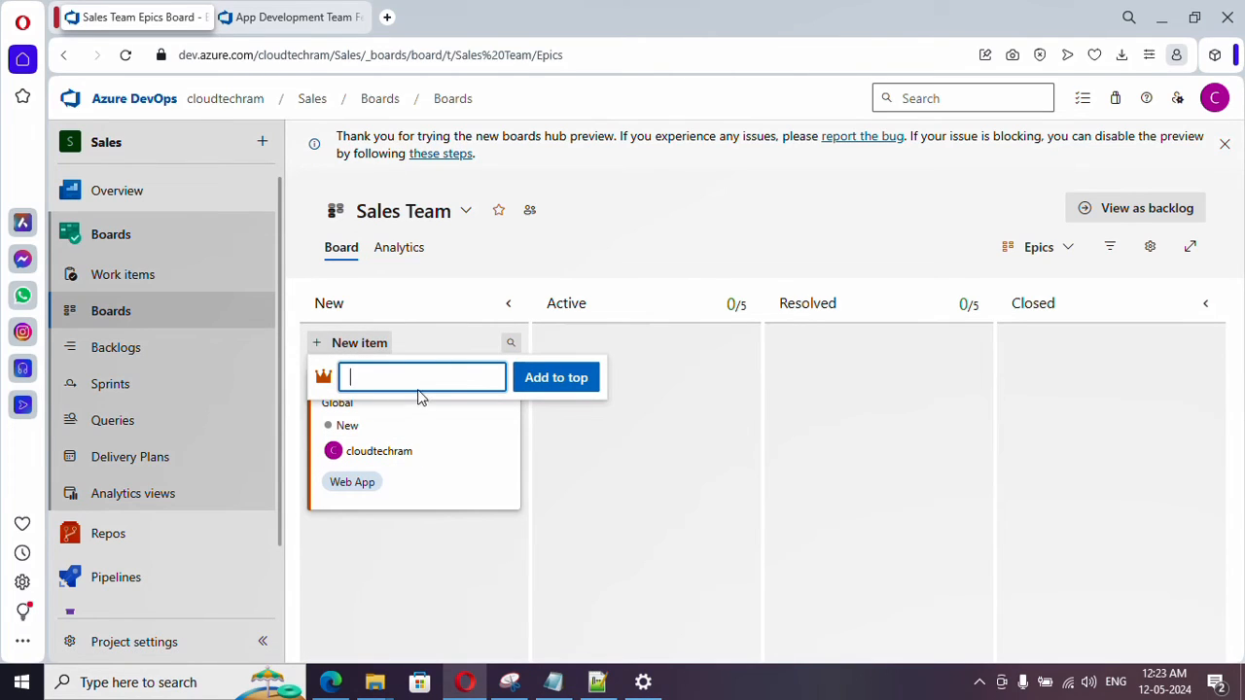
type("test")
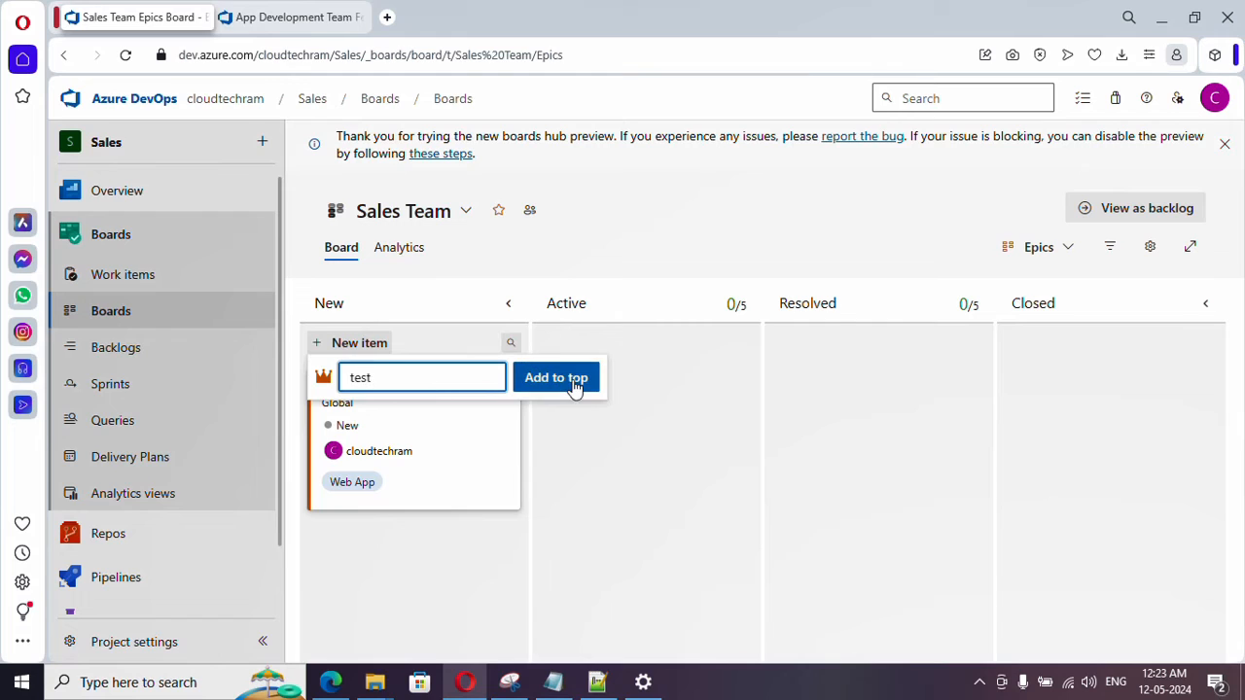
left_click(575, 387)
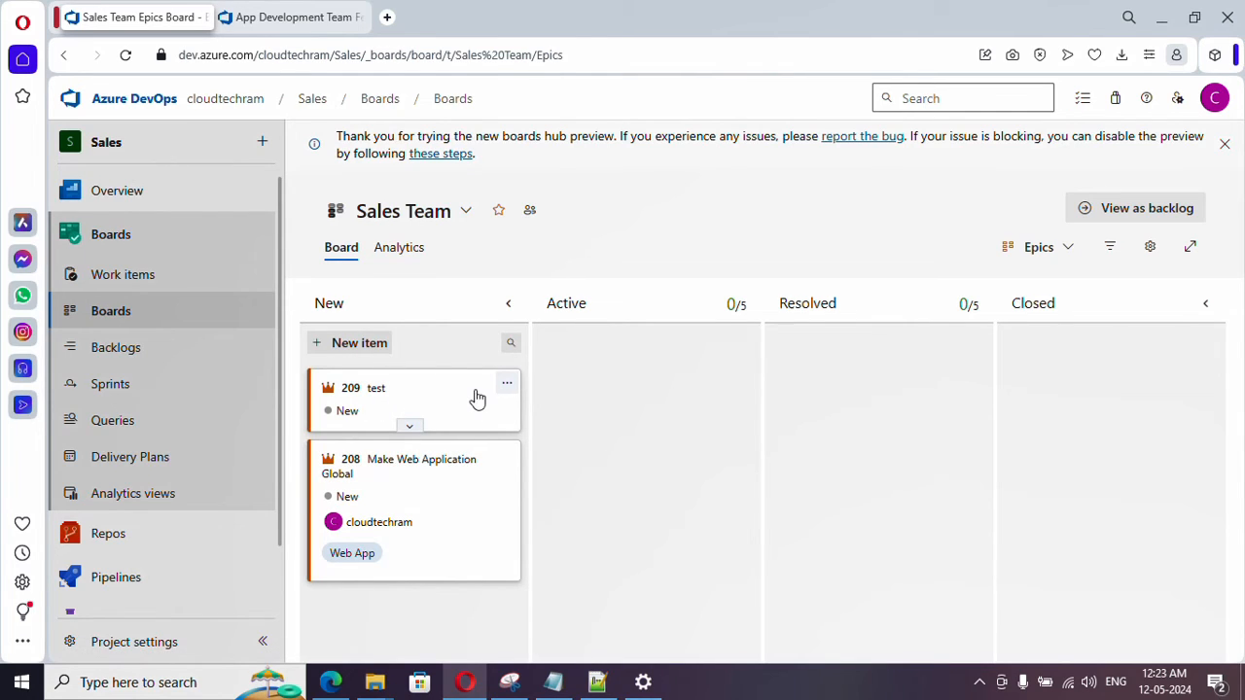
- Review the details form of the "test" epic and close it again
left_click(379, 392)
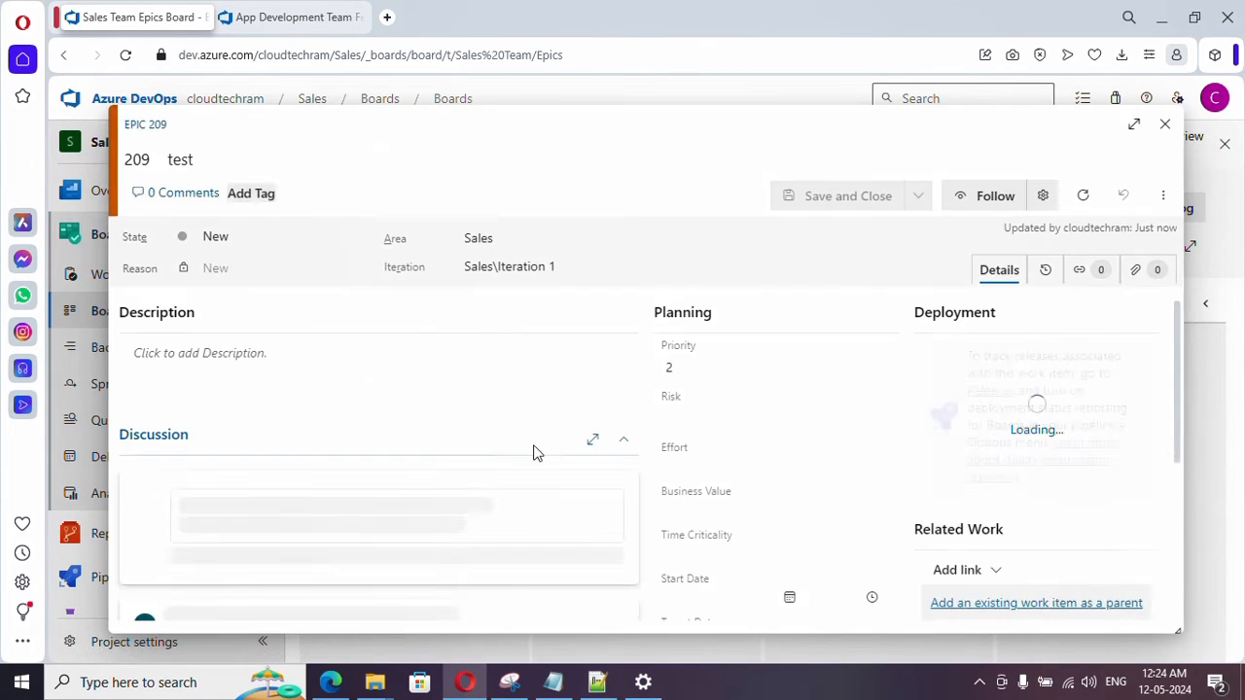
scroll(370, 409, "down", 3)
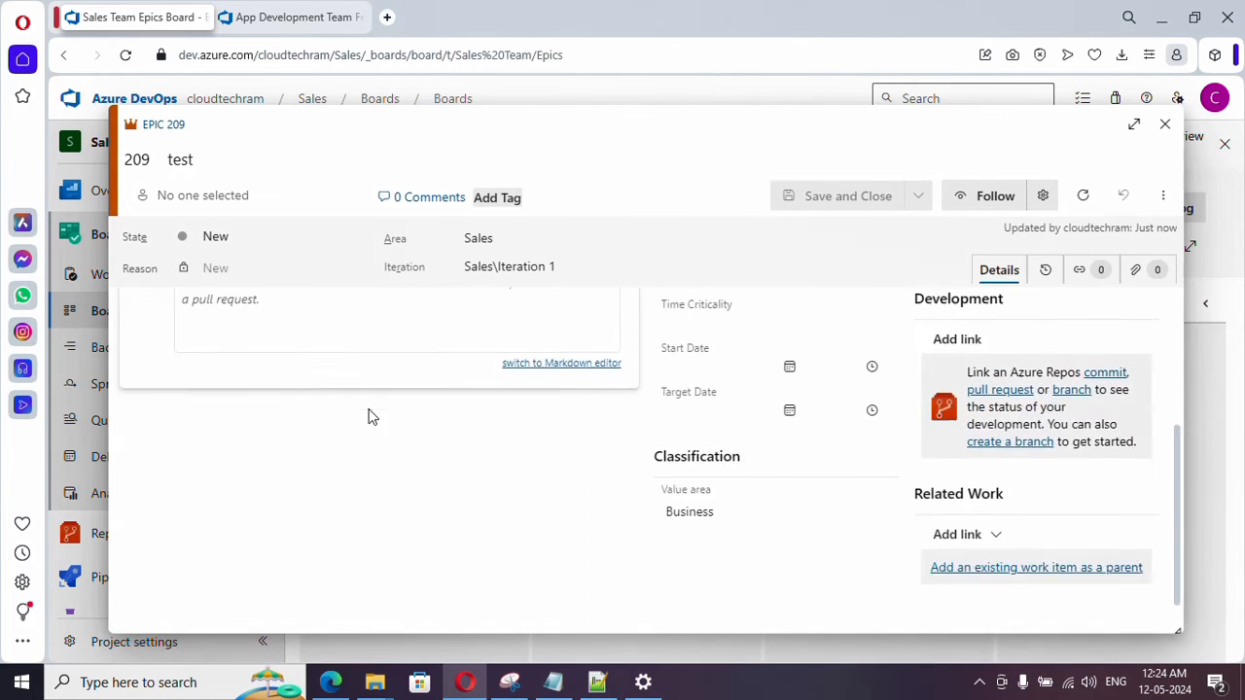
scroll(614, 415, "up", 5)
left_click(1164, 124)
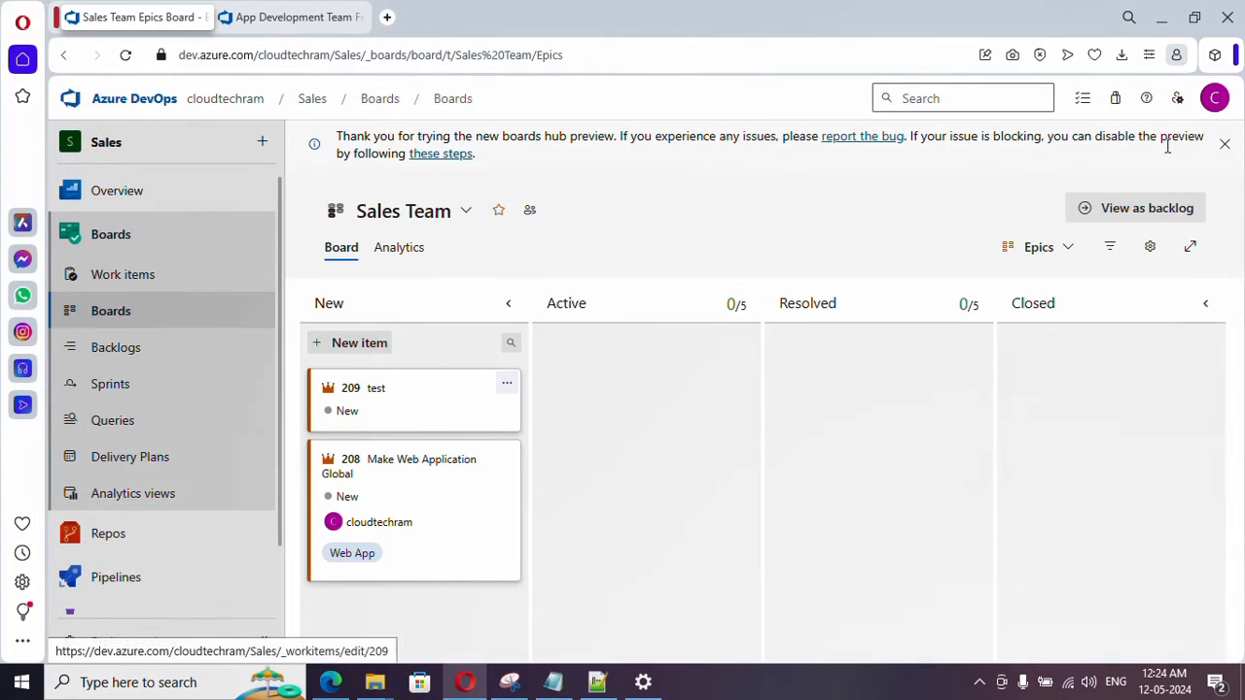
- Delete the "test" epic from the Epics board
left_click(507, 383)
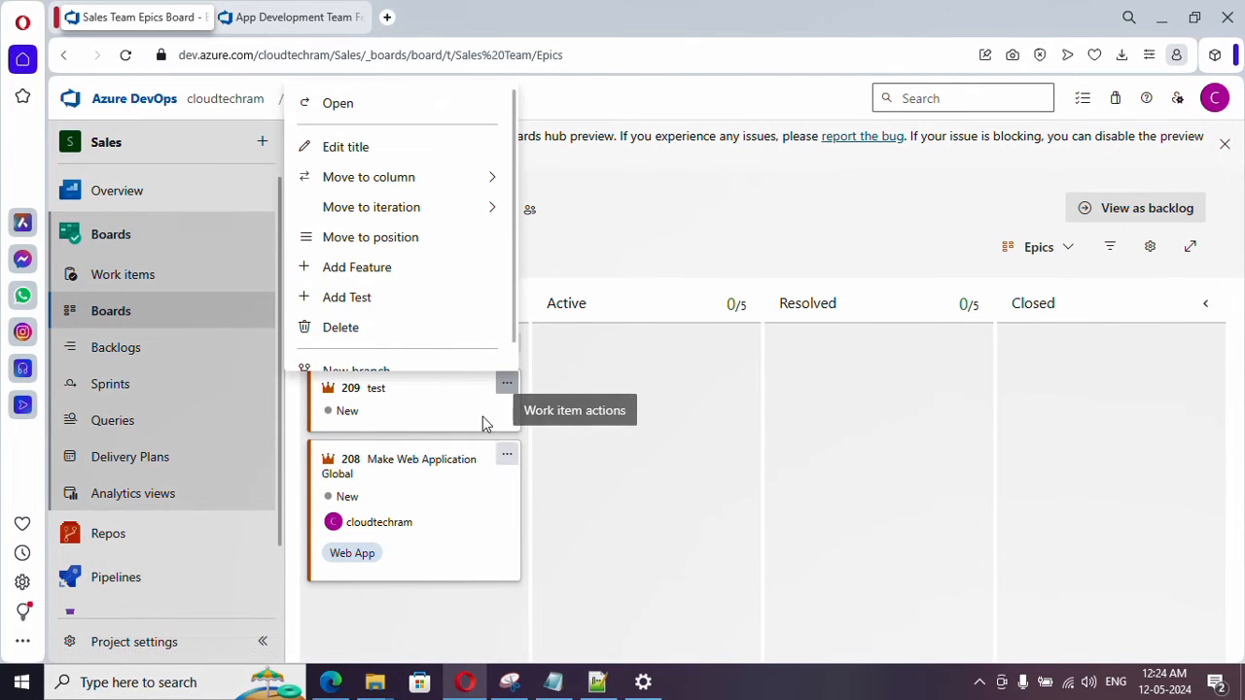
left_click(368, 335)
left_click(792, 438)
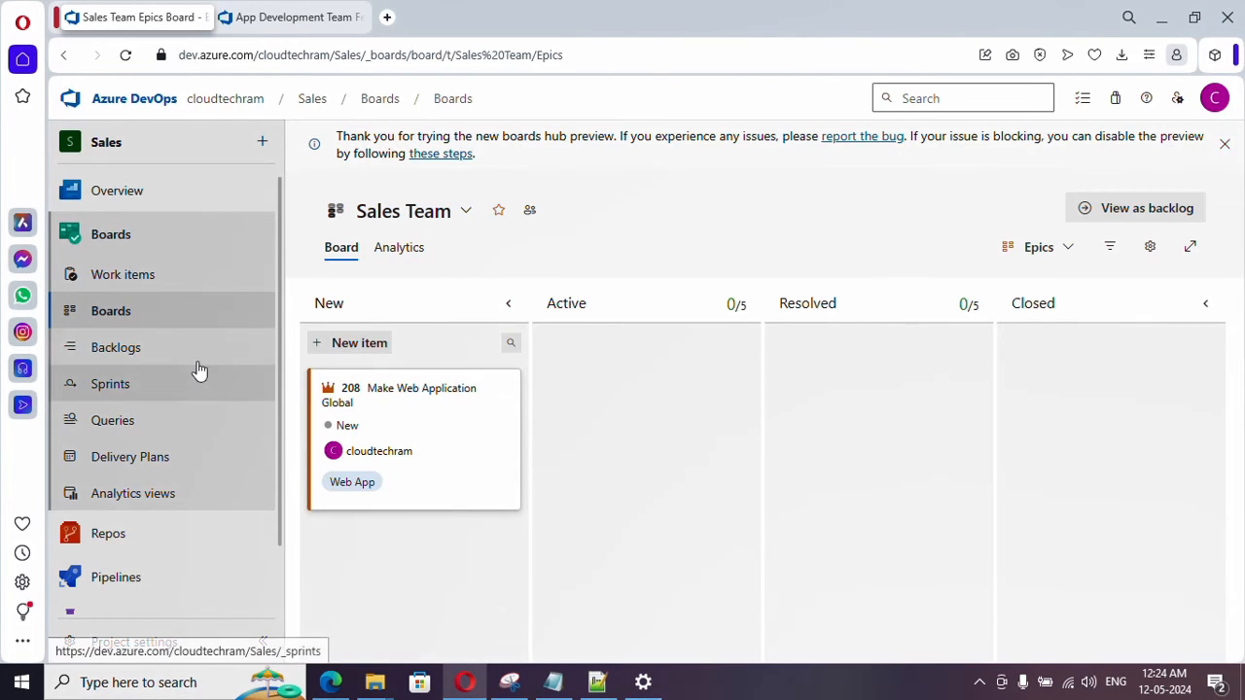
- Open the Sales Team backlog and show it at the Epics level
left_click(172, 360)
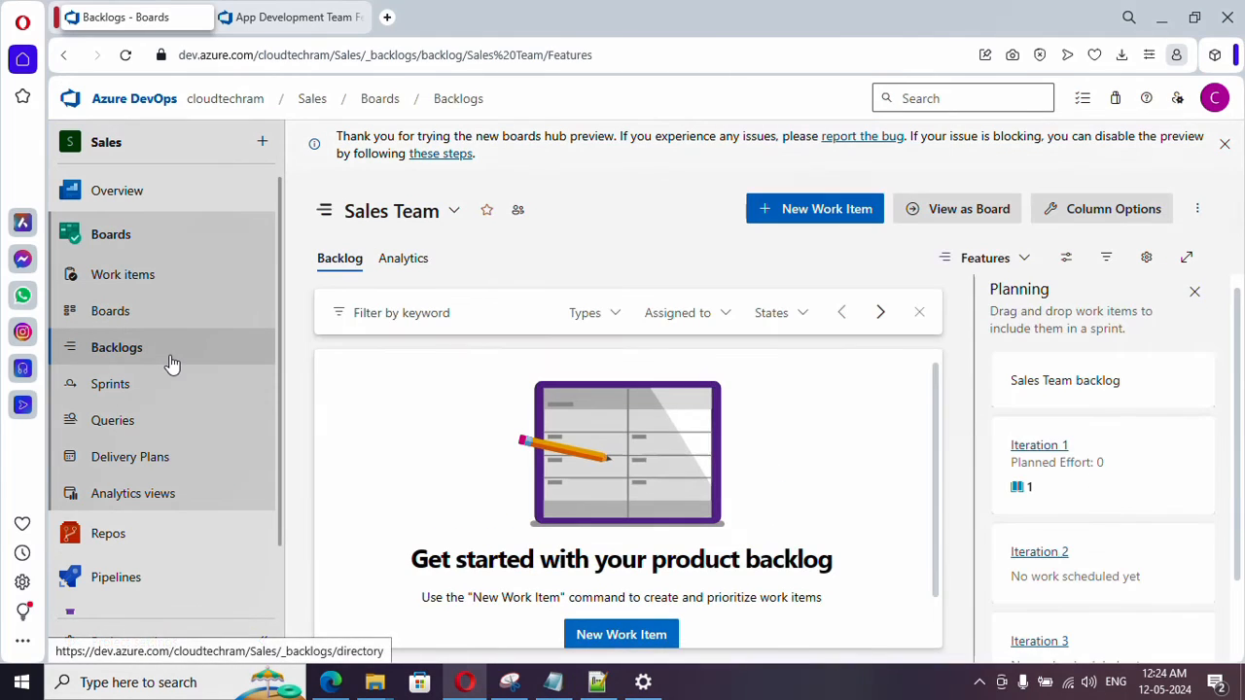
left_click(1005, 264)
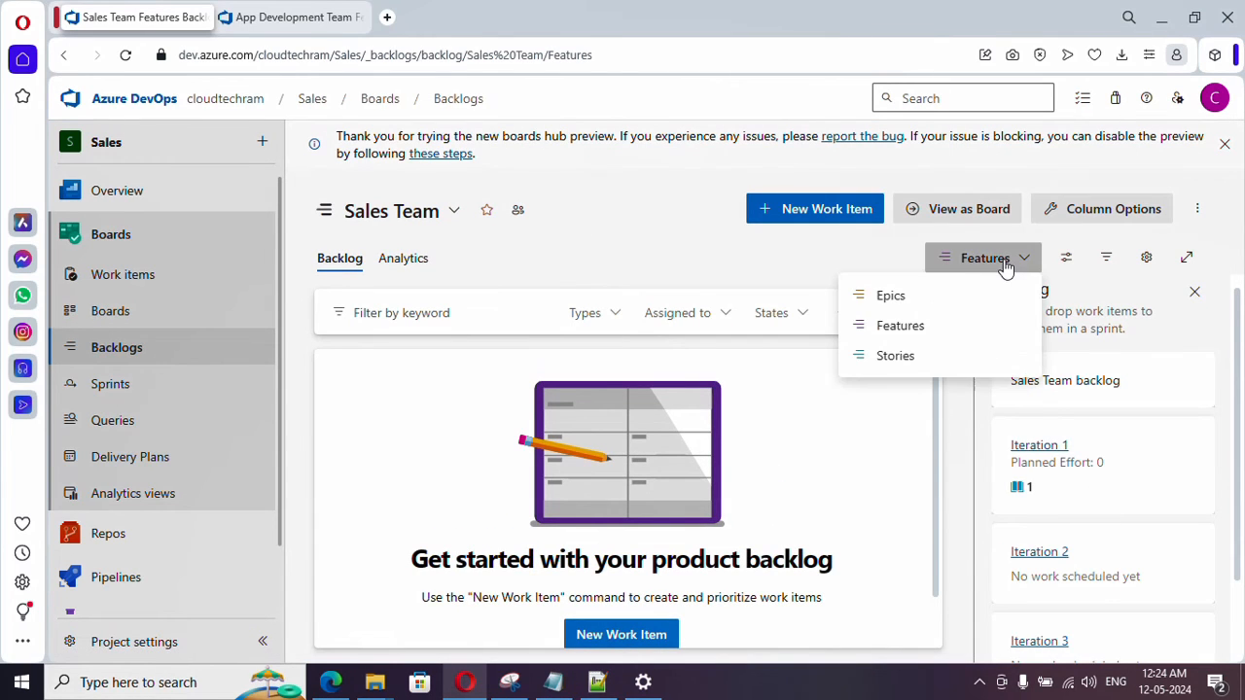
left_click(899, 295)
- Add a new epic titled "Test" at the top of the Epics backlog
left_click(820, 220)
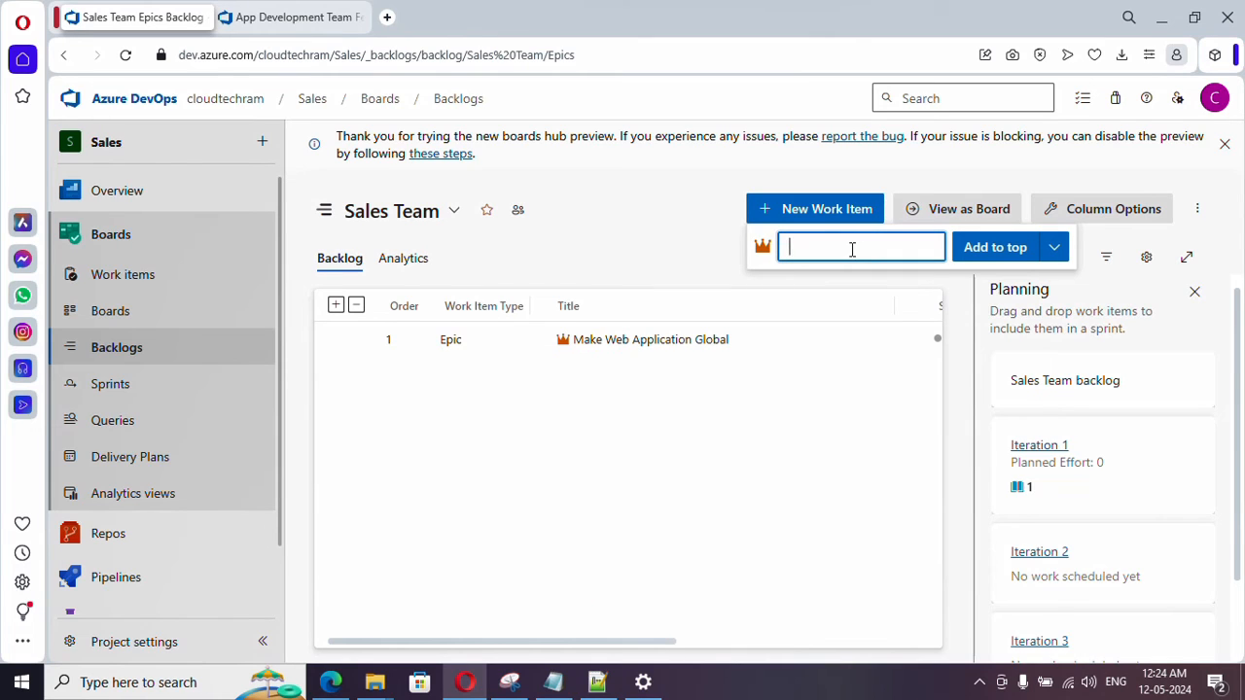
type("Tes")
type("t")
key("Return")
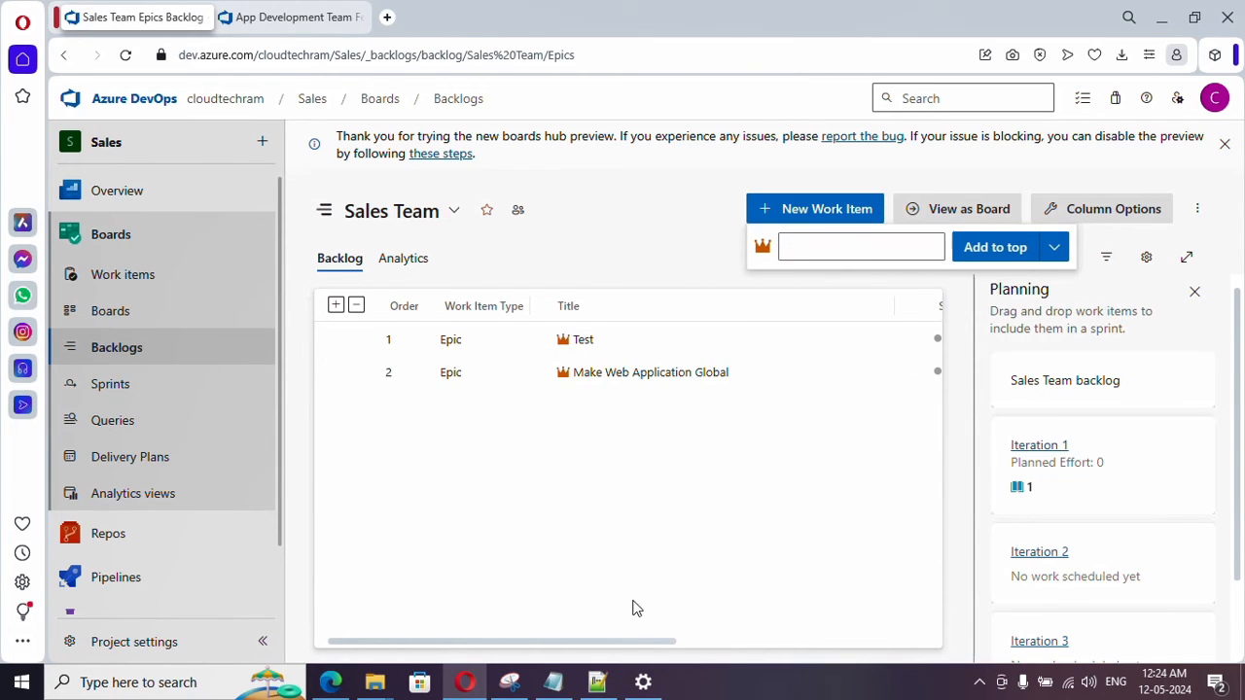
- Delete the "Test" epic from the Sales Team's Epics backlog
left_click(914, 339)
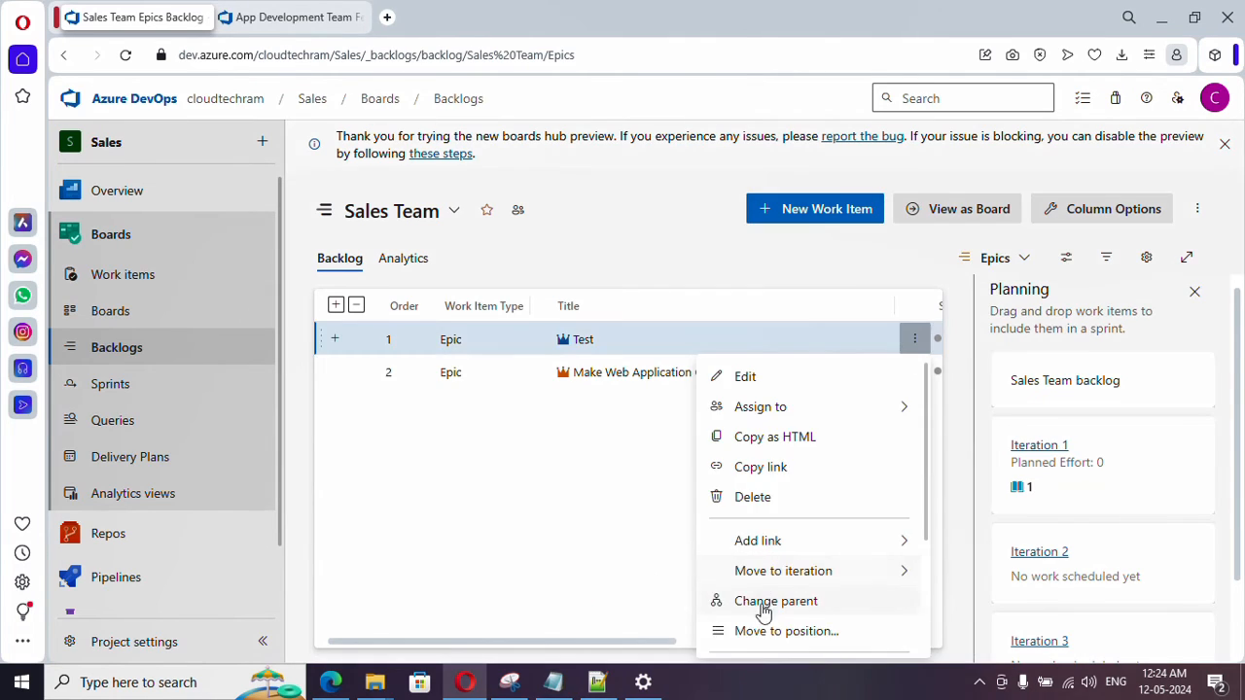
left_click(764, 502)
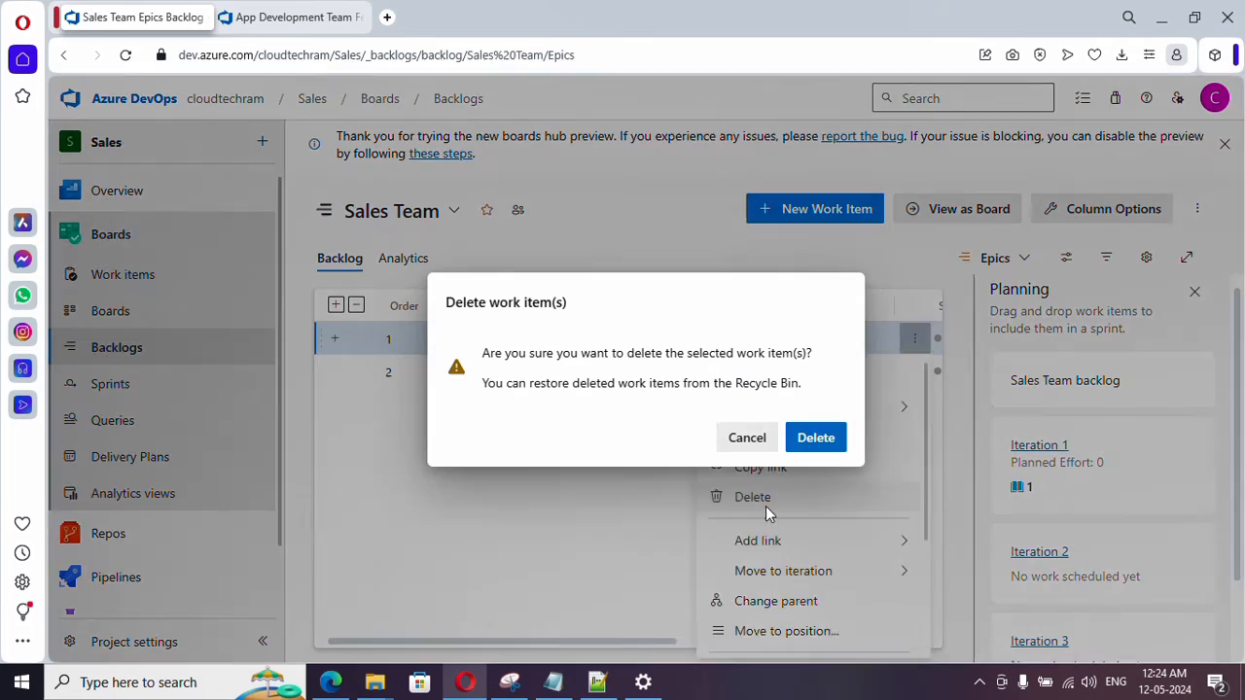
left_click(816, 439)
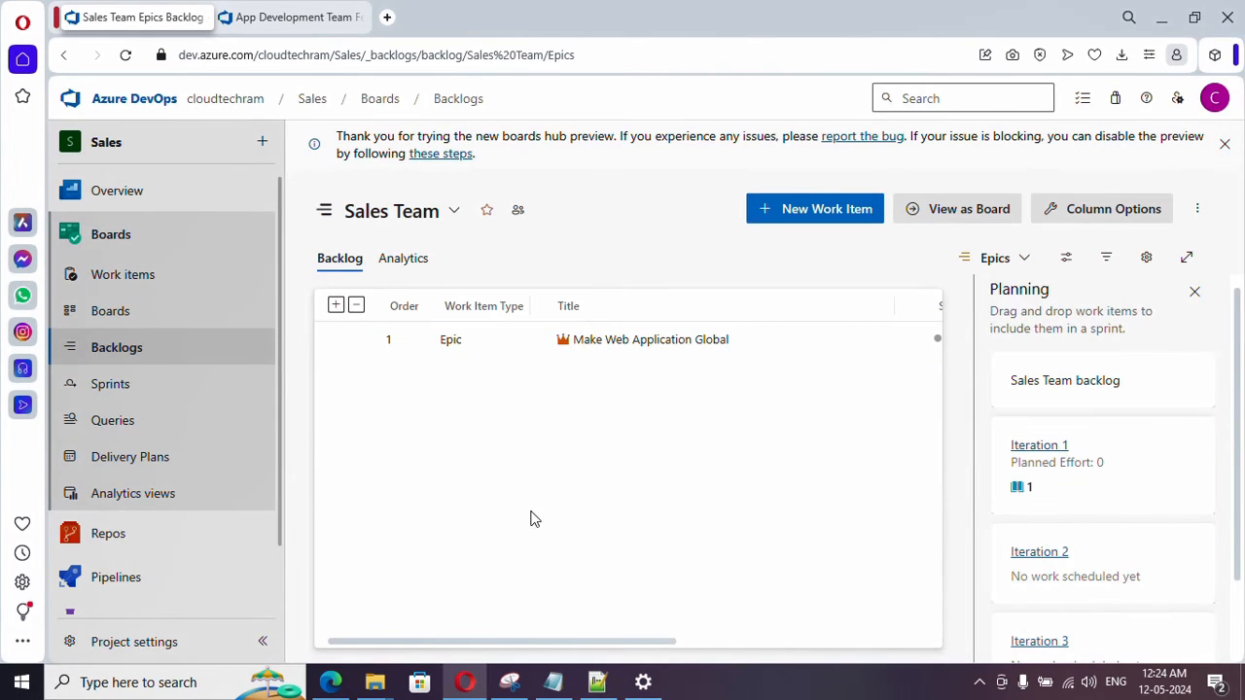
- Start a new Feature work item titled "Add Social Login Integration" and assign it to the suggested user account
left_click(176, 285)
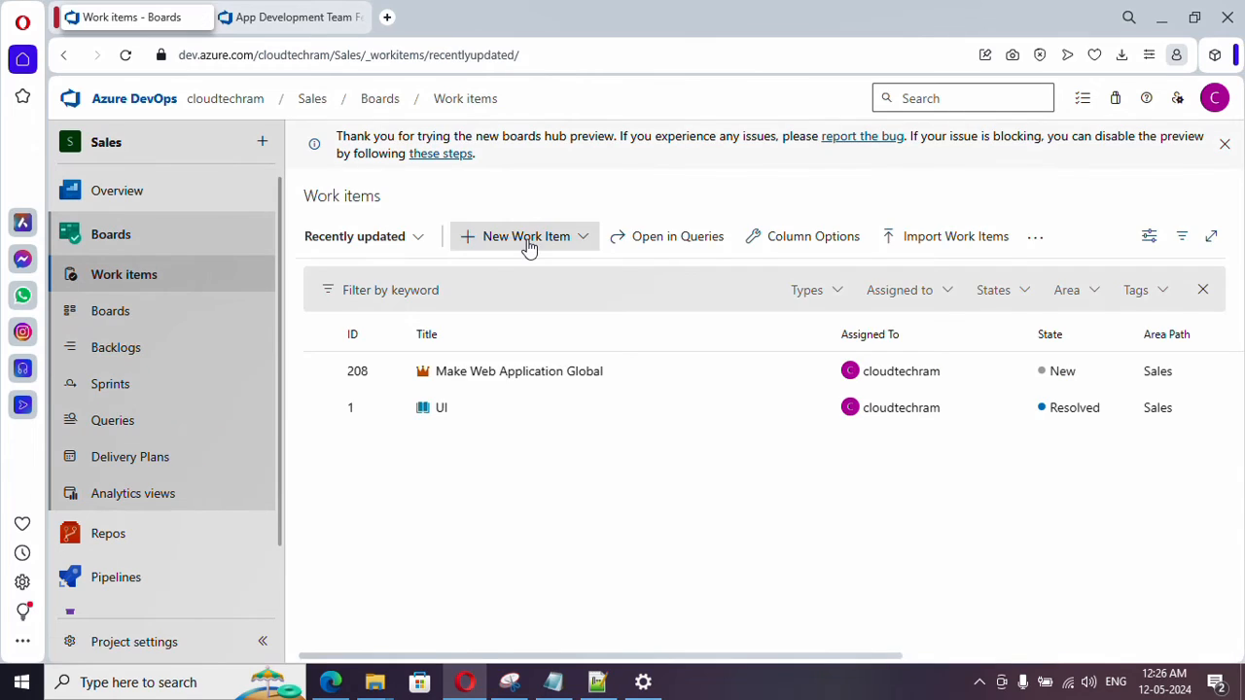
left_click(529, 245)
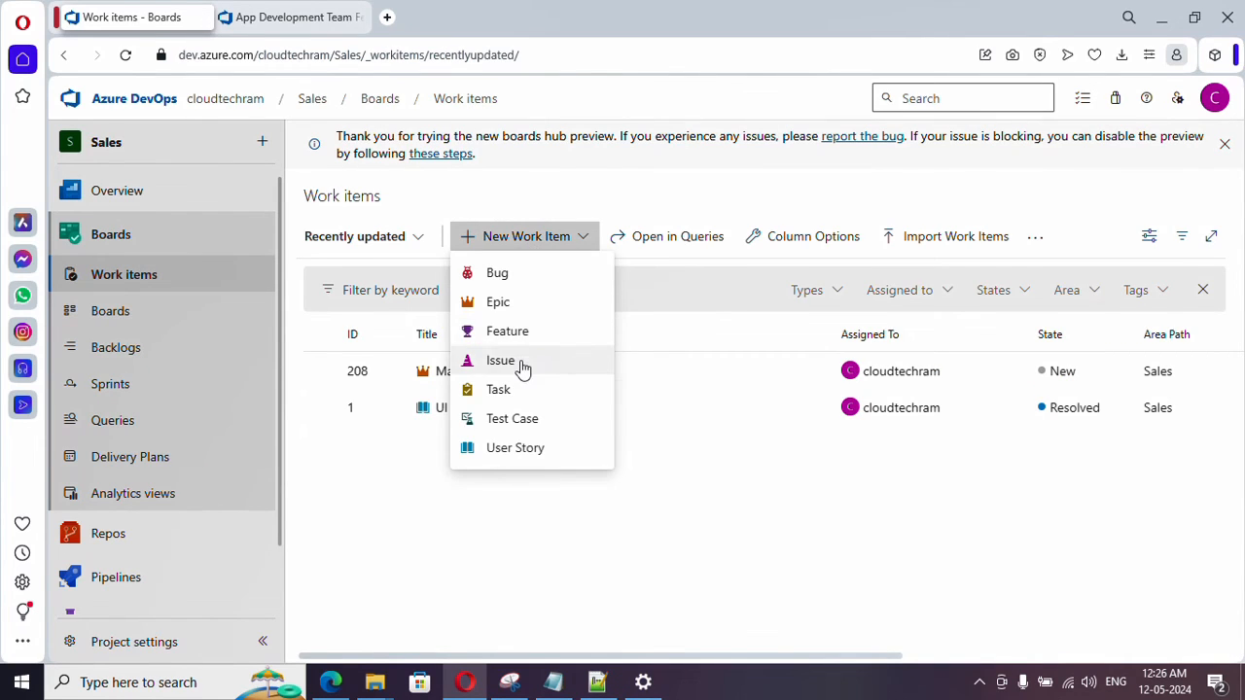
left_click(507, 331)
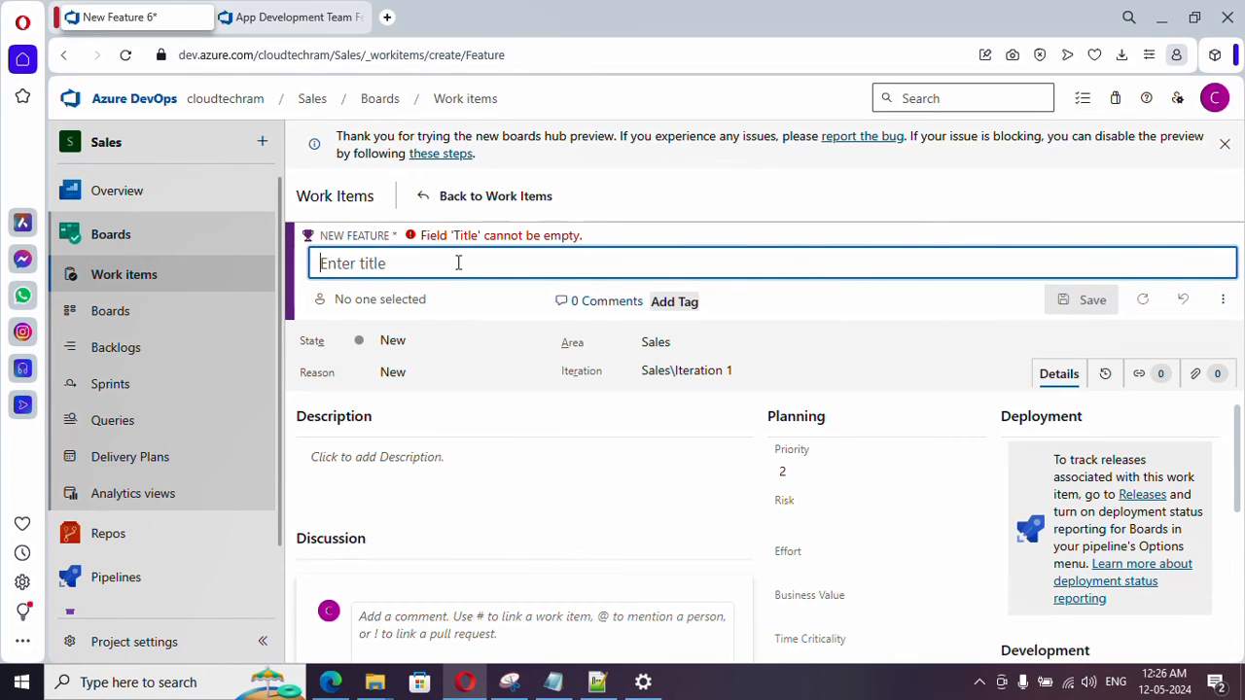
type("Add Social Login Integration")
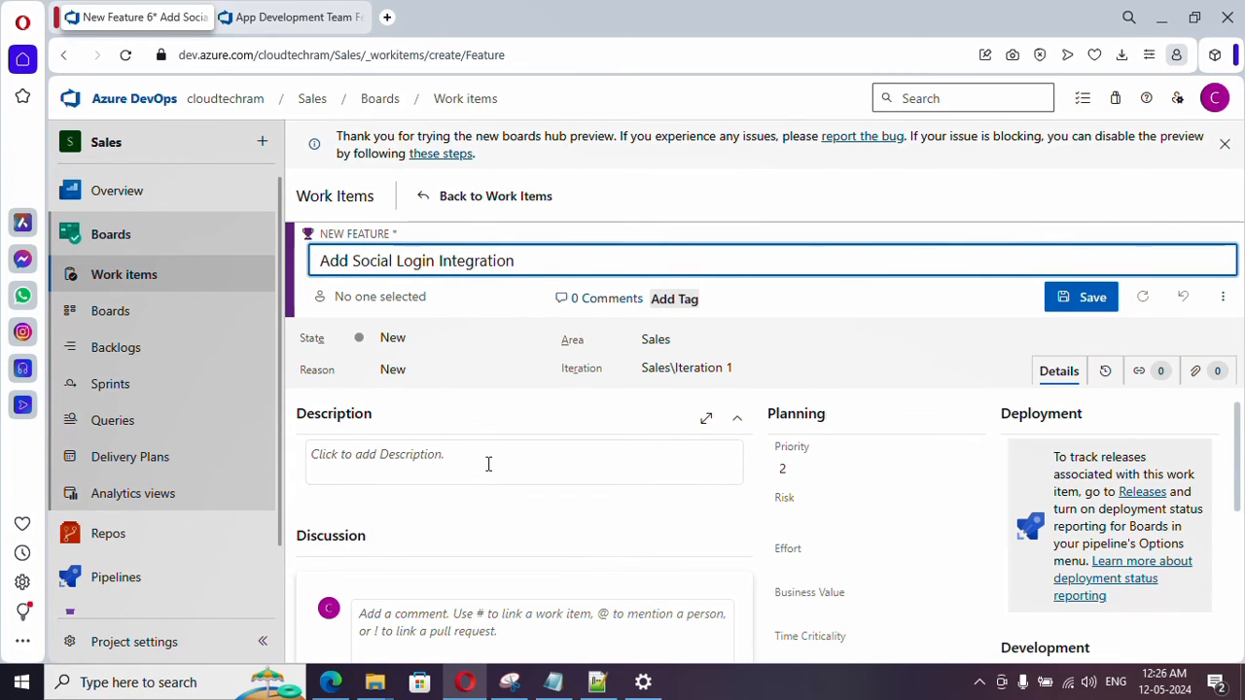
left_click(438, 299)
left_click(422, 356)
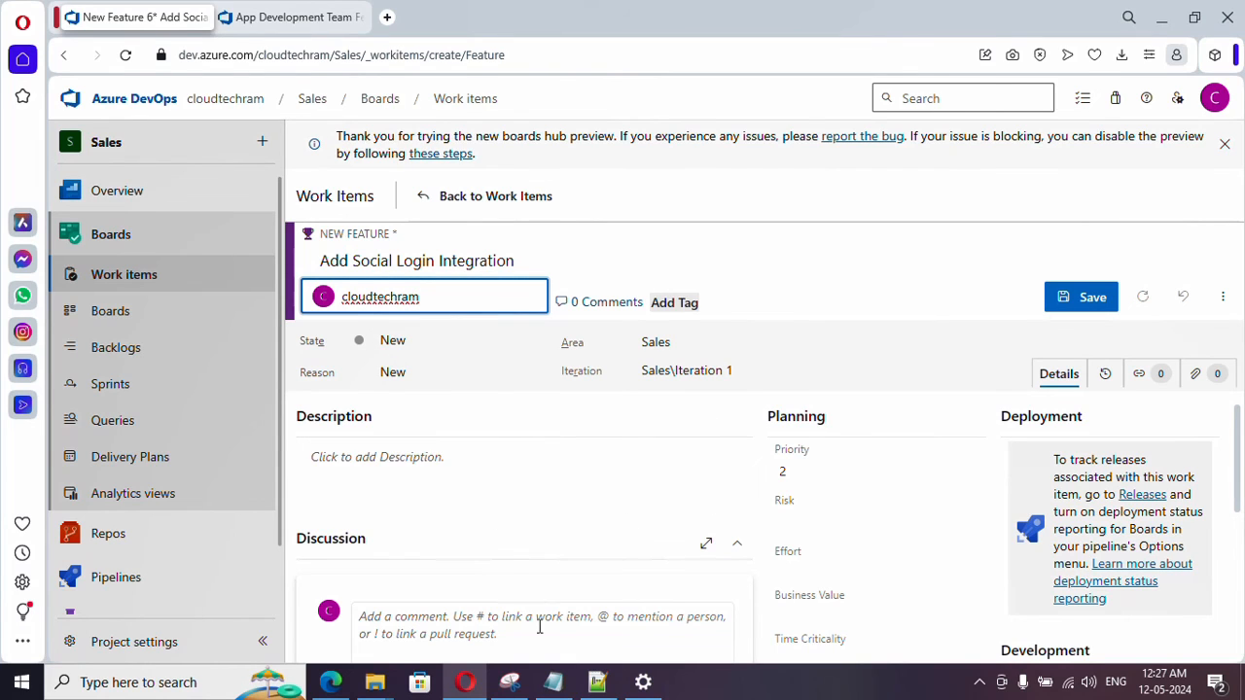
- Tag the new feature "Social" and save it, returning to the work items list
scroll(854, 479, "down", 1)
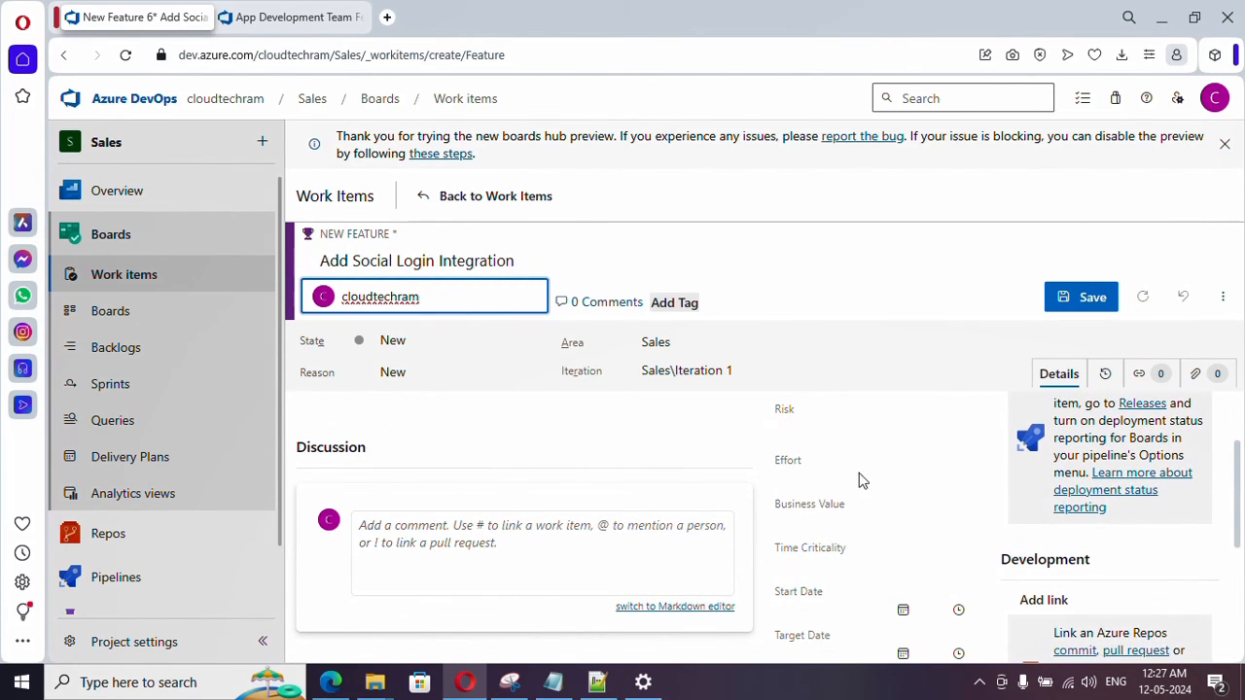
scroll(865, 581, "up", 1)
left_click(688, 302)
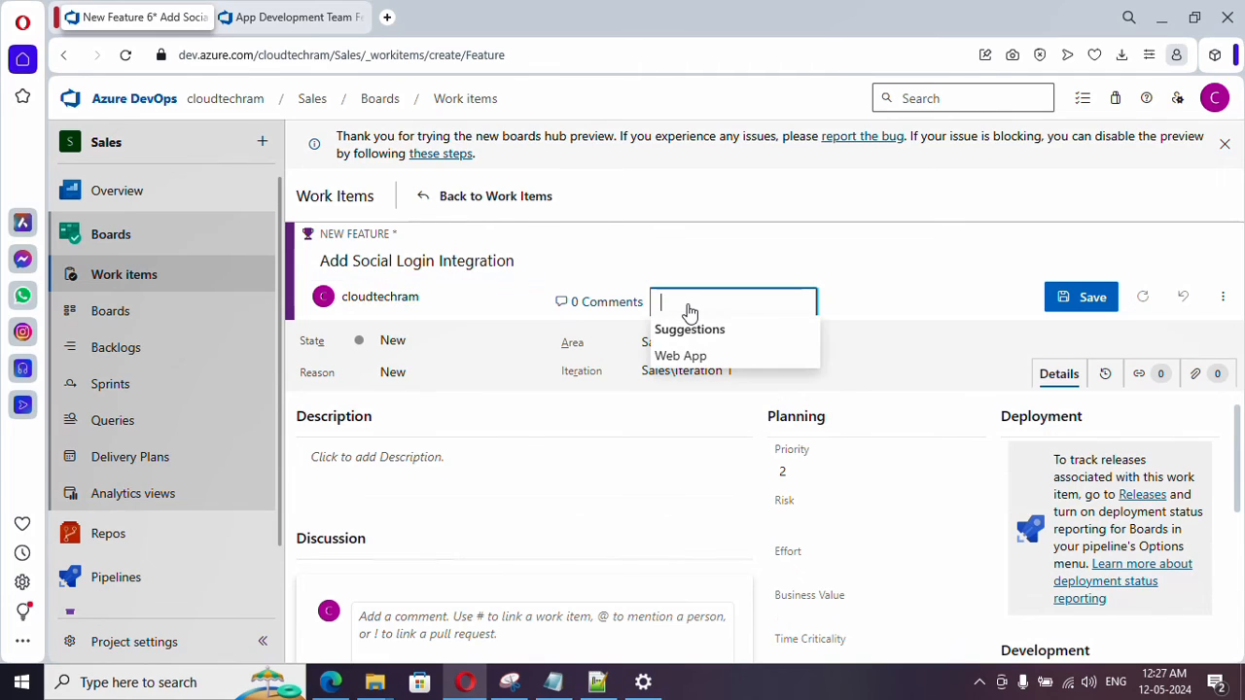
type("So")
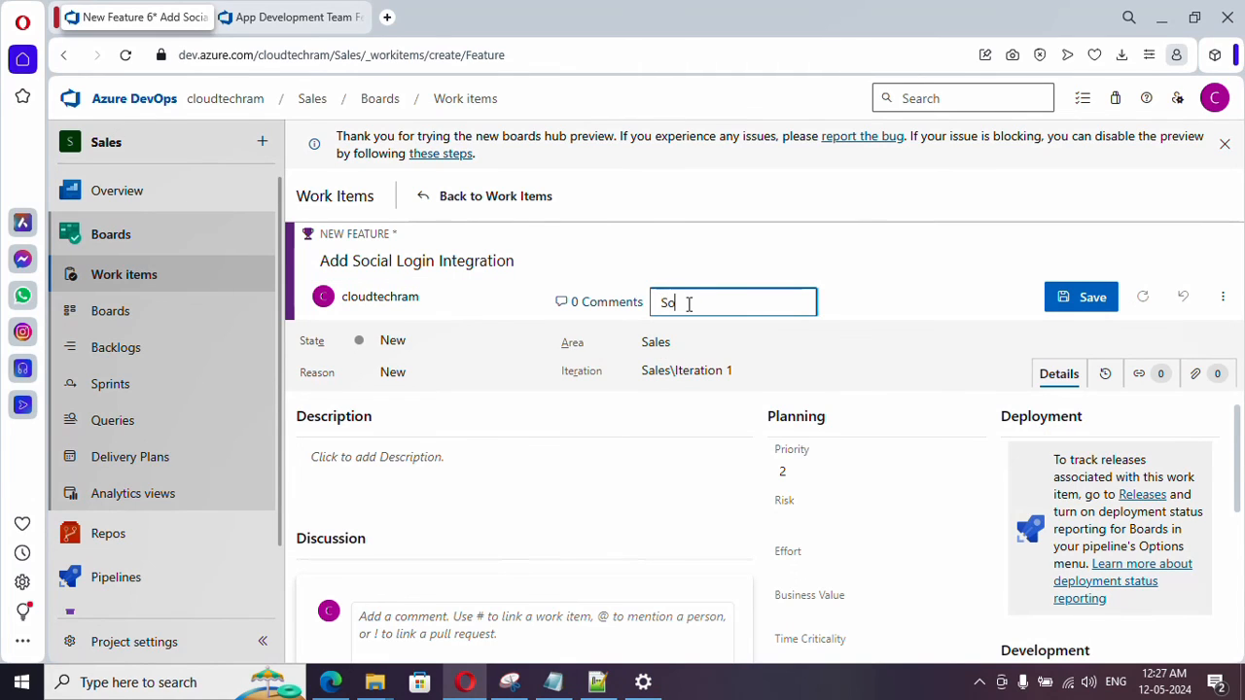
type("cial")
key("Return")
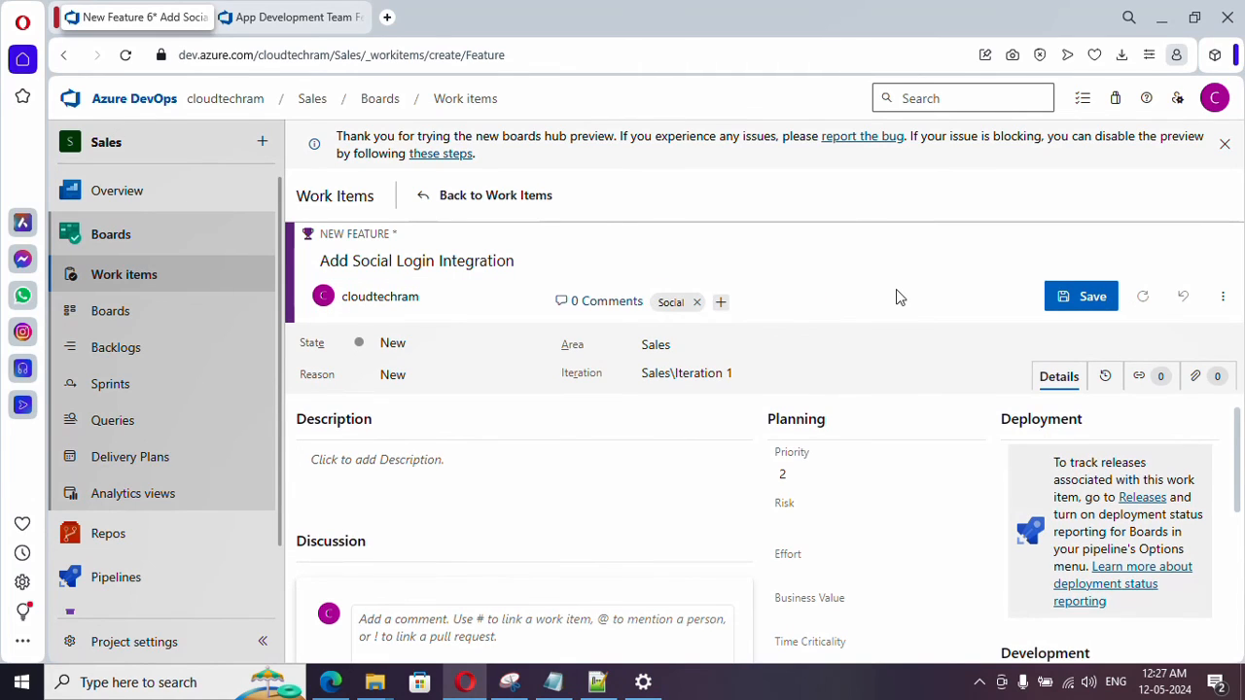
left_click(1077, 301)
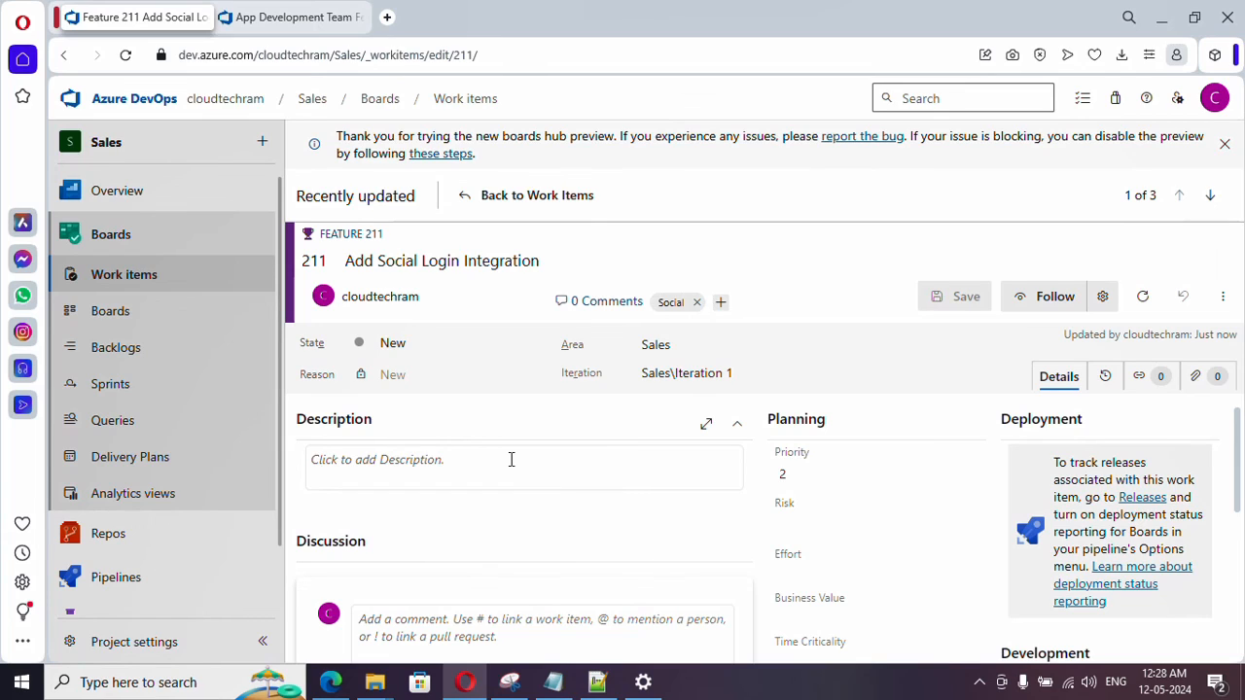
left_click(520, 195)
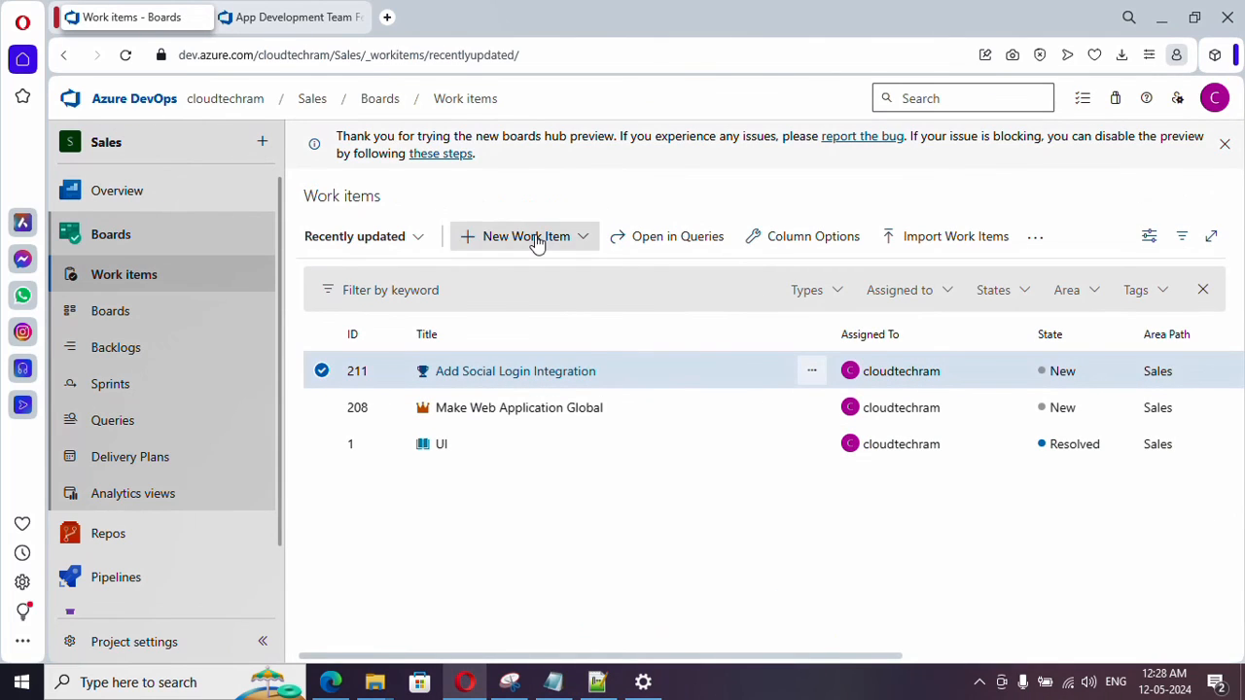
- Create and save another Feature work item titled "App migration to Cloud", returning to the work items list
left_click(536, 240)
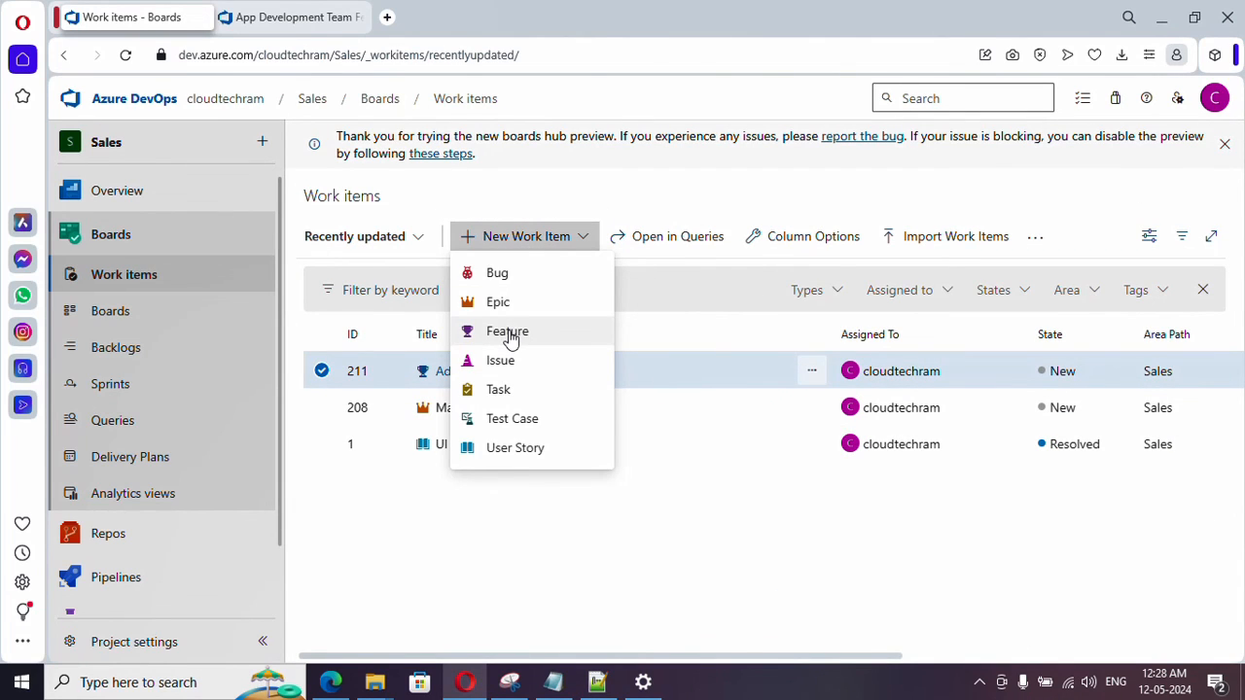
left_click(509, 335)
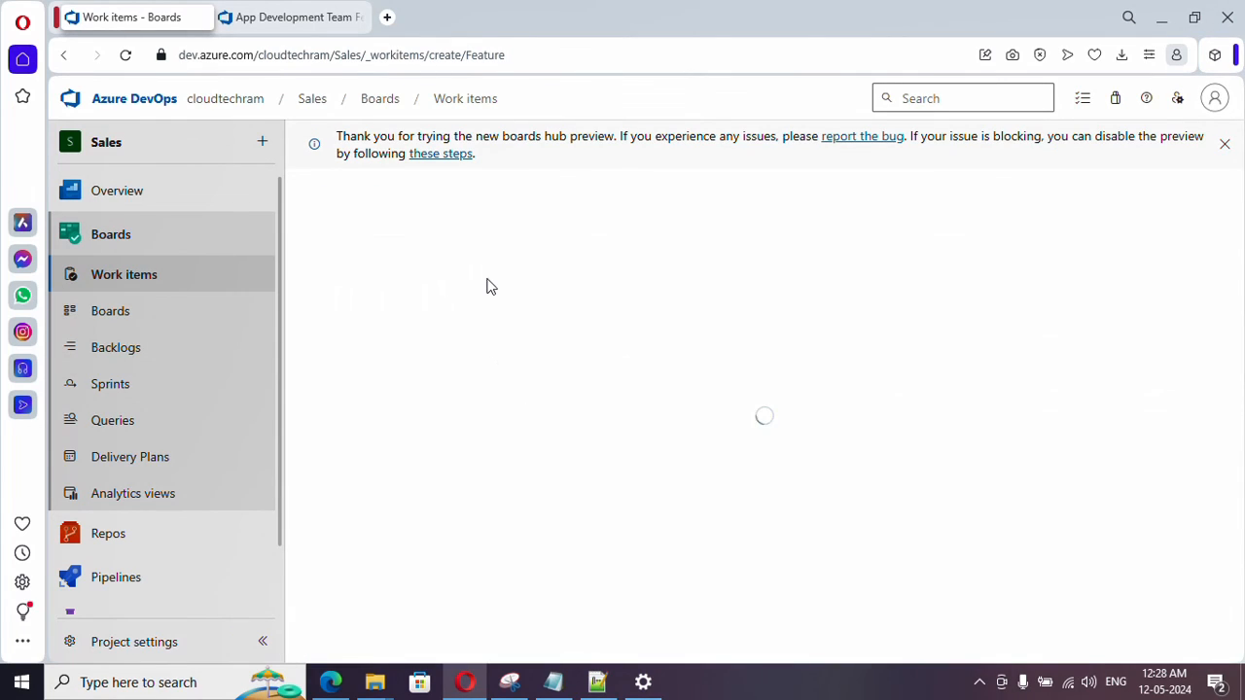
type("App migration to Cloud")
left_click(1073, 298)
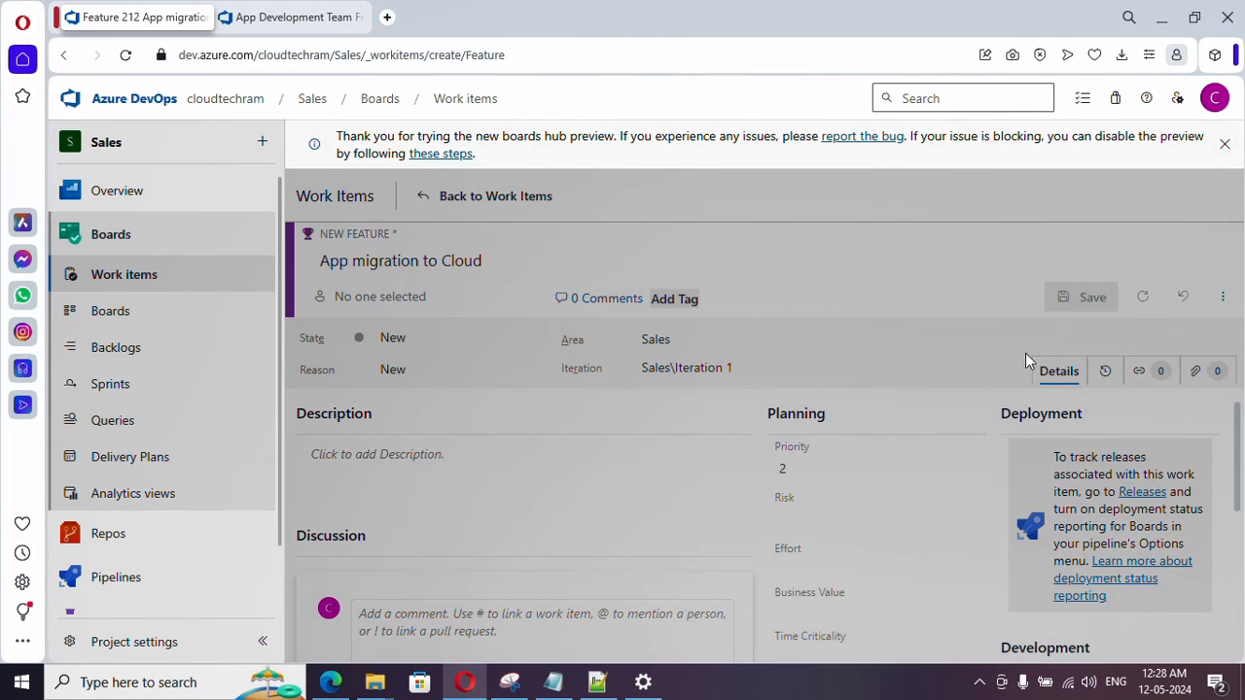
left_click(516, 198)
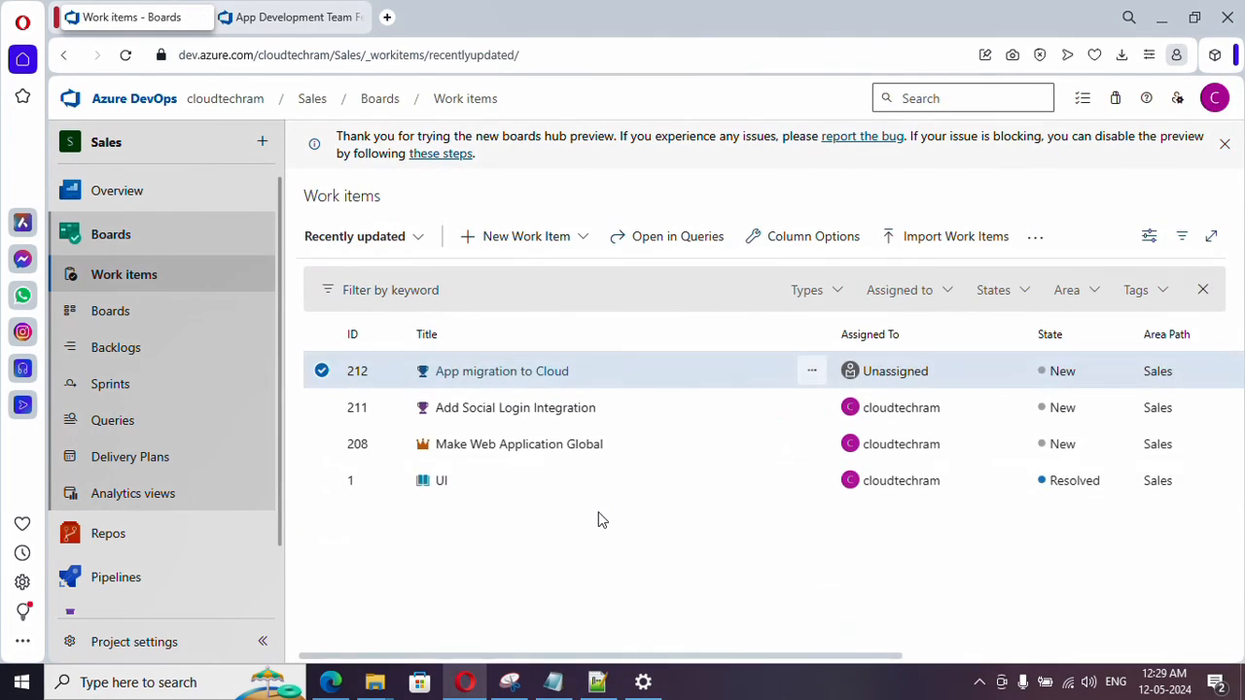